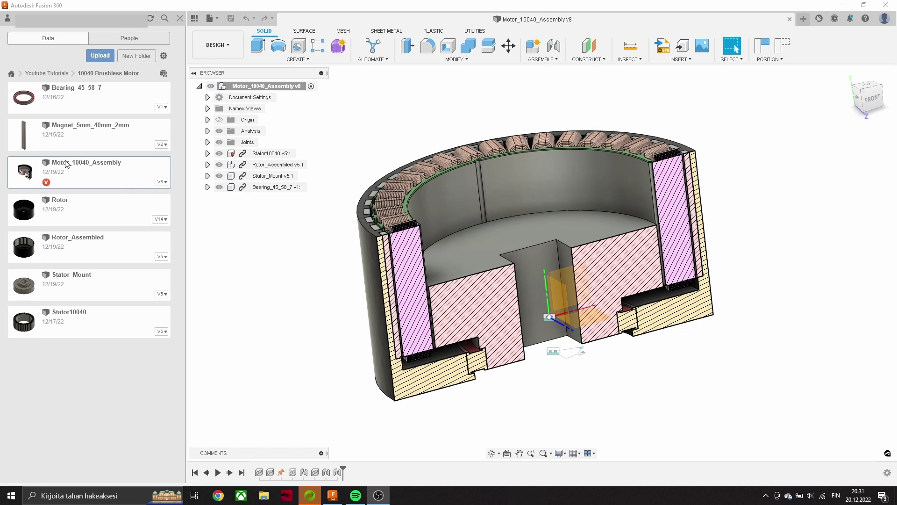
Step: Mirror the stator mount body about its top face, joining both halves into one body
mouse_move(727, 294)
shift+middle_down()
mouse_move(727, 334)
mouse_move(749, 168)
shift+middle_up()
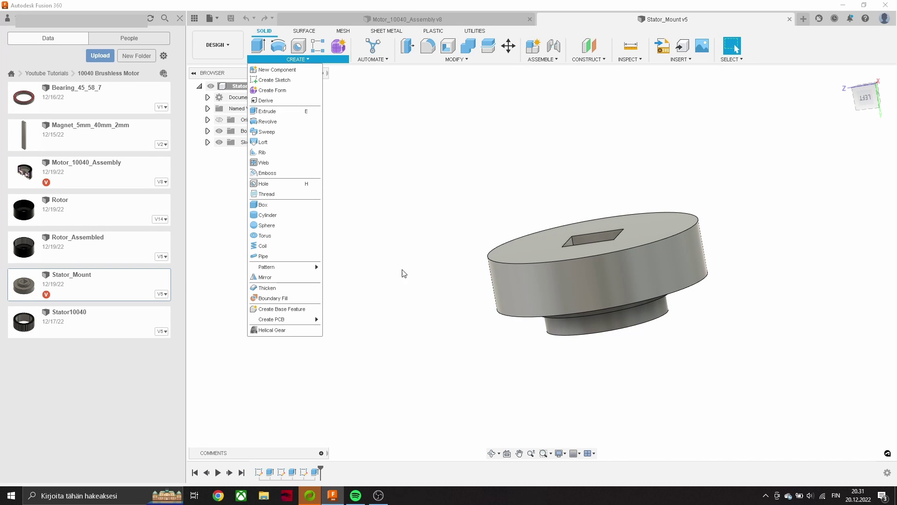
click(269, 277)
click(700, 243)
click(706, 225)
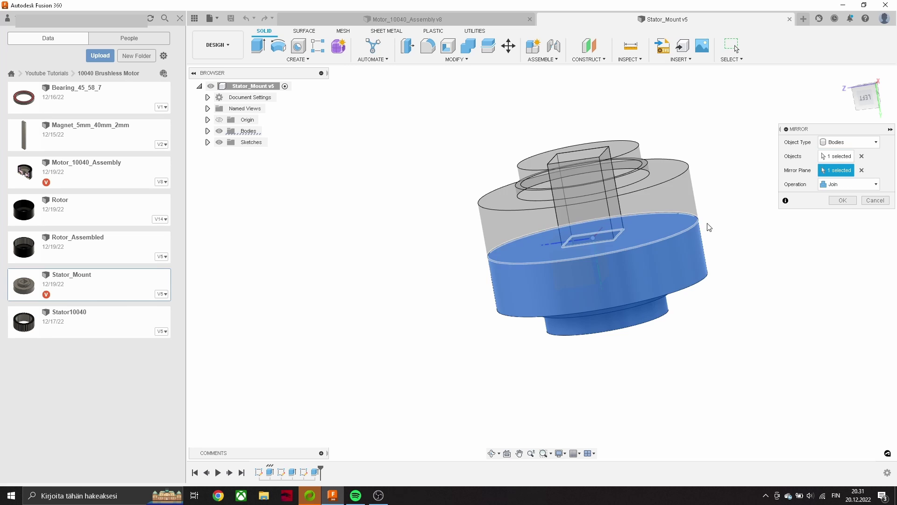
click(843, 200)
shift+middle_drag(777, 203, 767, 154)
Step: Save Stator_Mount as a new version and return to the motor assembly
key(ctrl+s)
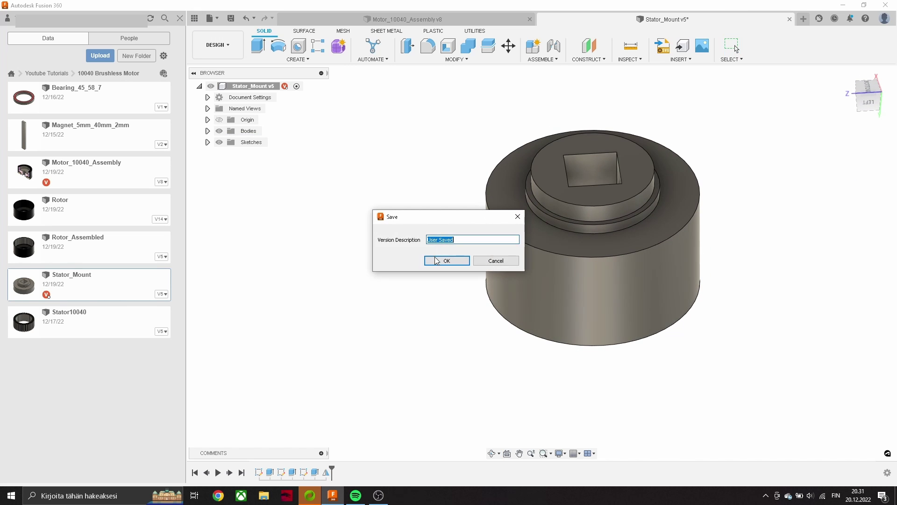
click(436, 261)
click(429, 19)
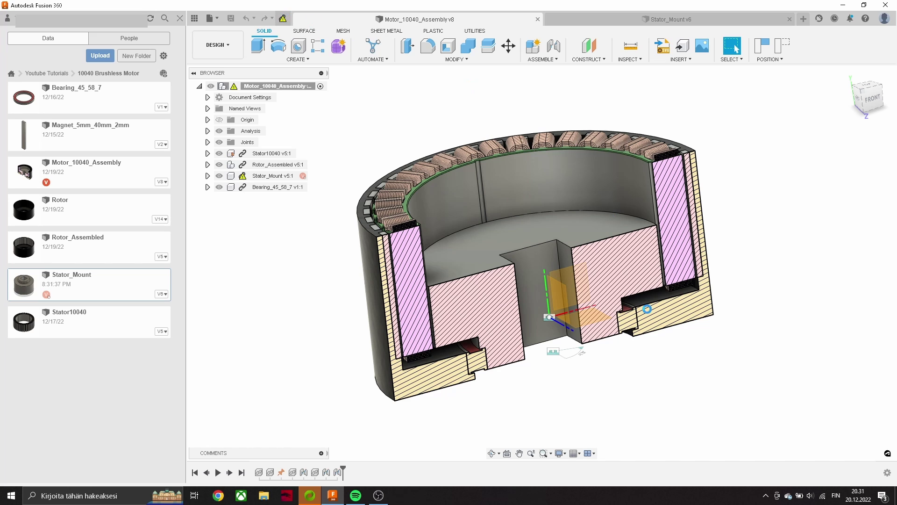
Step: Place the second bearing above the motor and hide the section cut
mouse_move(733, 312)
shift+middle_down()
mouse_move(712, 286)
mouse_move(745, 249)
mouse_move(450, 209)
shift+middle_up()
scroll(449, 205, up, 2)
scroll(692, 416, down, 3)
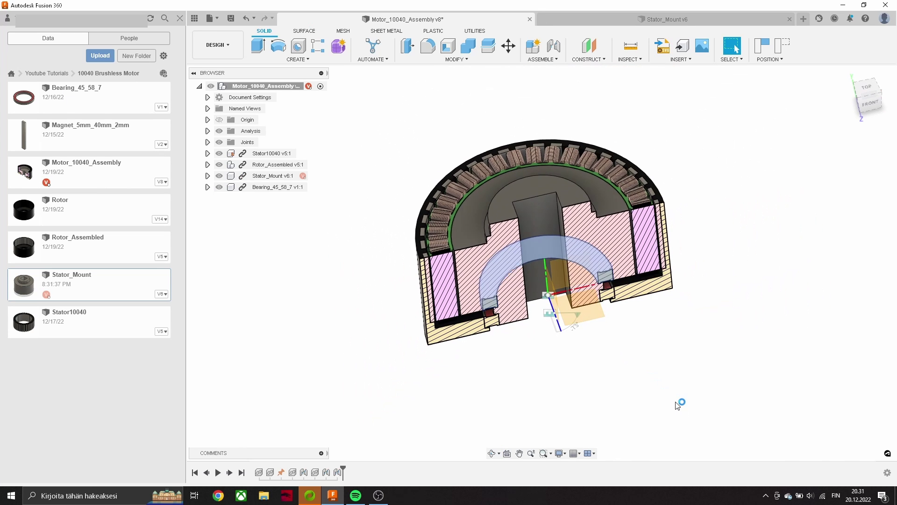
click(840, 299)
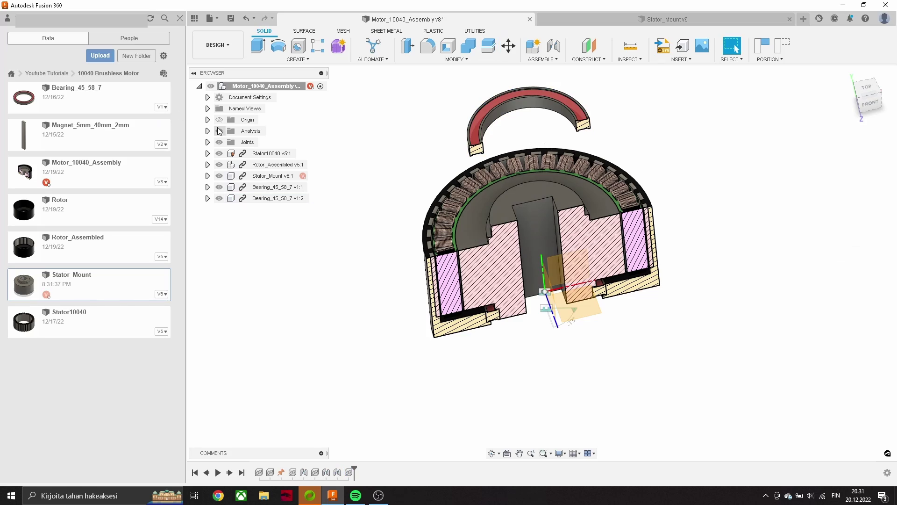
click(219, 131)
Step: Joint the bearing's inner edge onto the stator mount's top edge
key(j)
scroll(602, 278, up, 5)
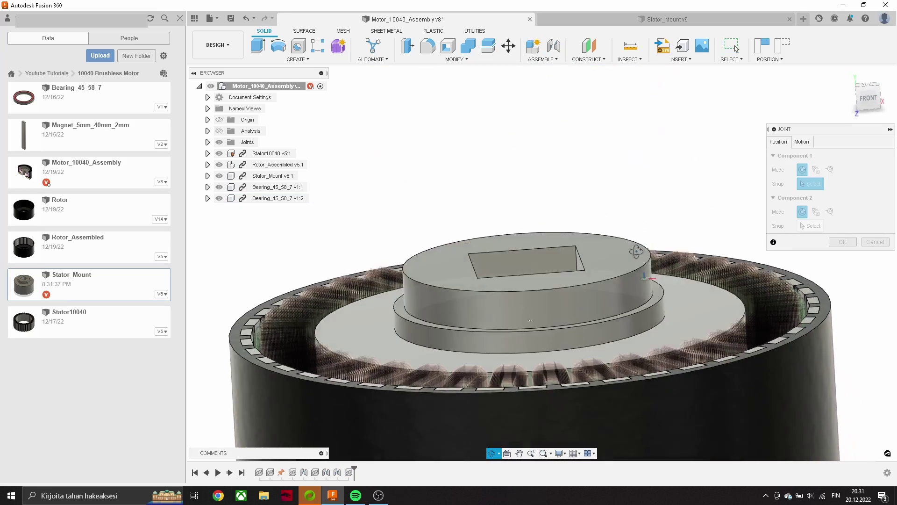
scroll(506, 206, up, 5)
click(459, 207)
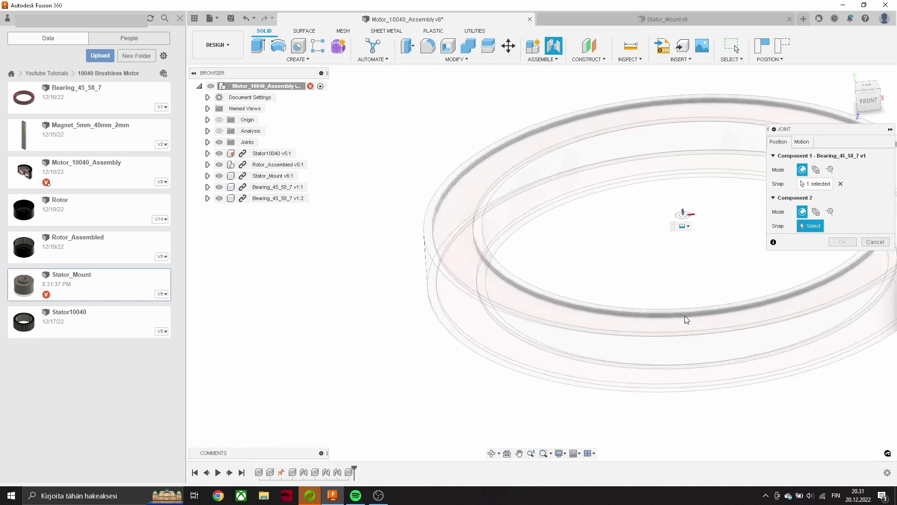
scroll(683, 217, down, 5)
middle_drag(683, 217, 674, 279)
scroll(579, 316, up, 5)
scroll(571, 332, up, 3)
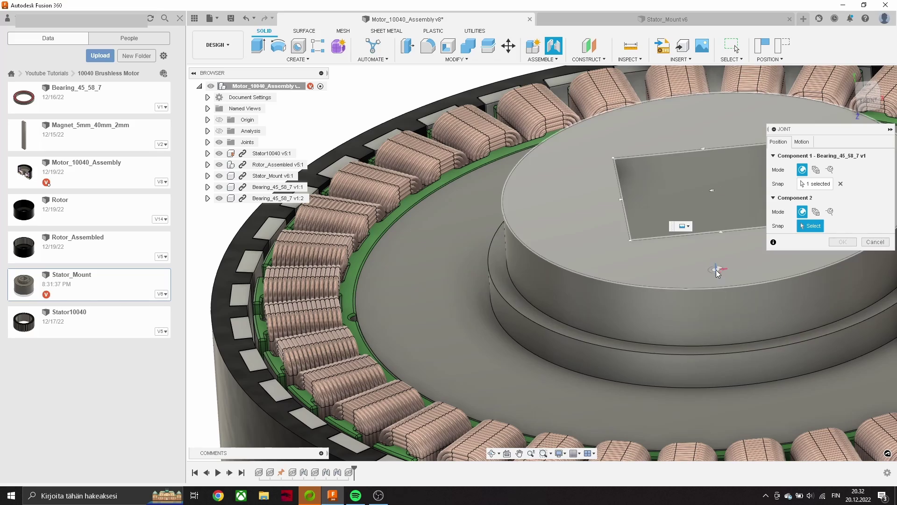
click(711, 277)
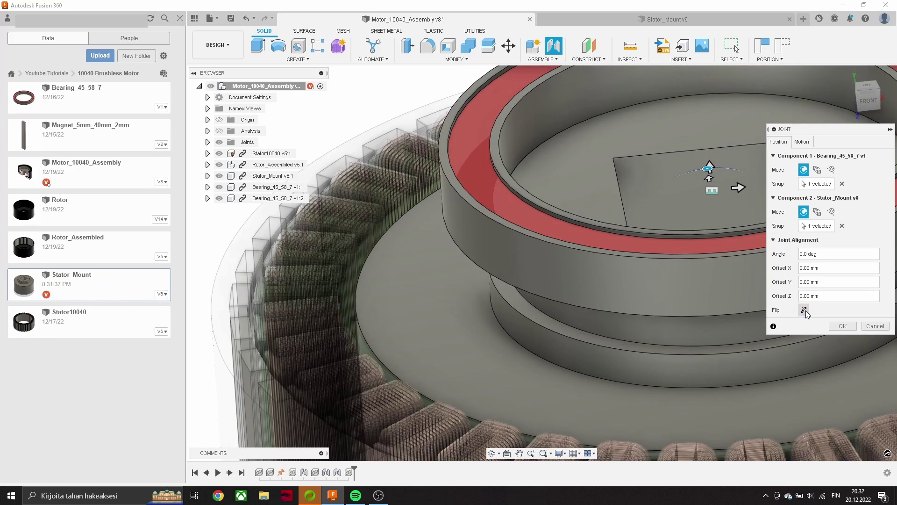
click(842, 326)
Step: Measure the stator's outer ring face against a second face, then tilt the view
scroll(840, 324, down, 5)
shift+middle_drag(586, 280, 576, 308)
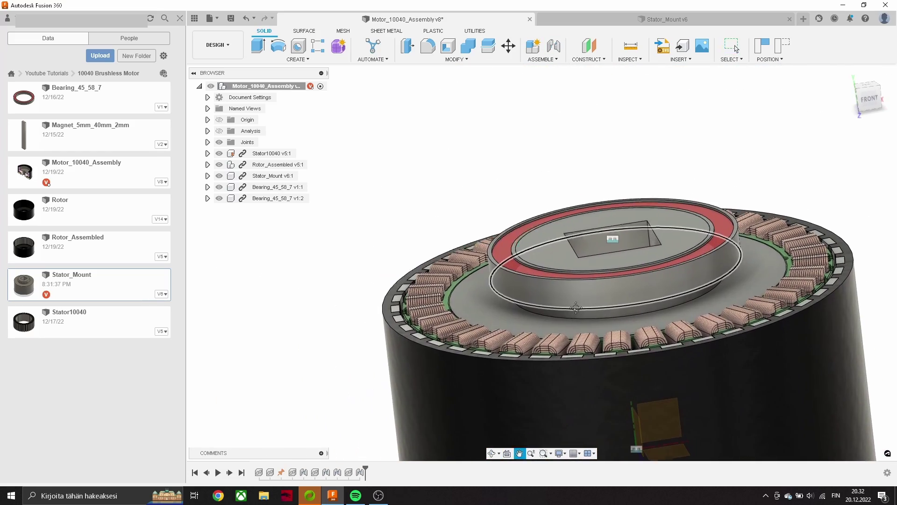
scroll(399, 345, up, 5)
key(i)
click(393, 327)
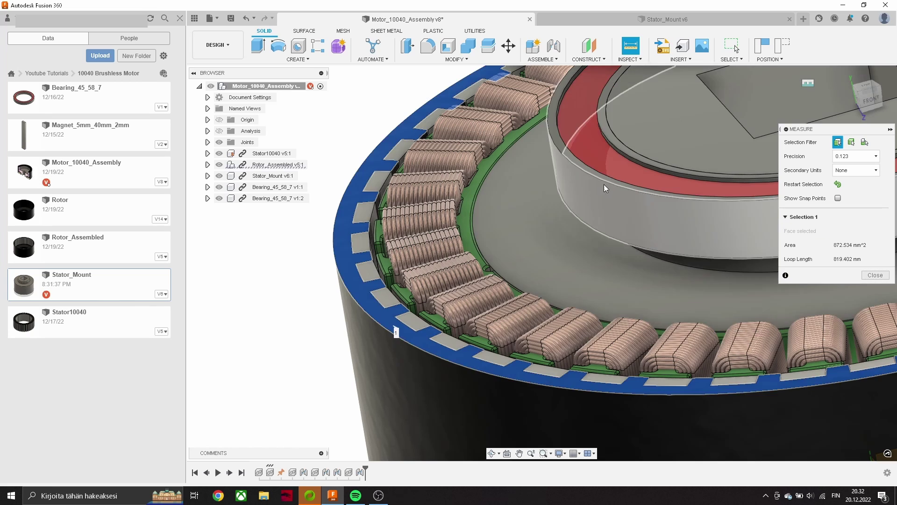
click(588, 171)
scroll(515, 273, down, 5)
key(Escape)
scroll(449, 320, down, 3)
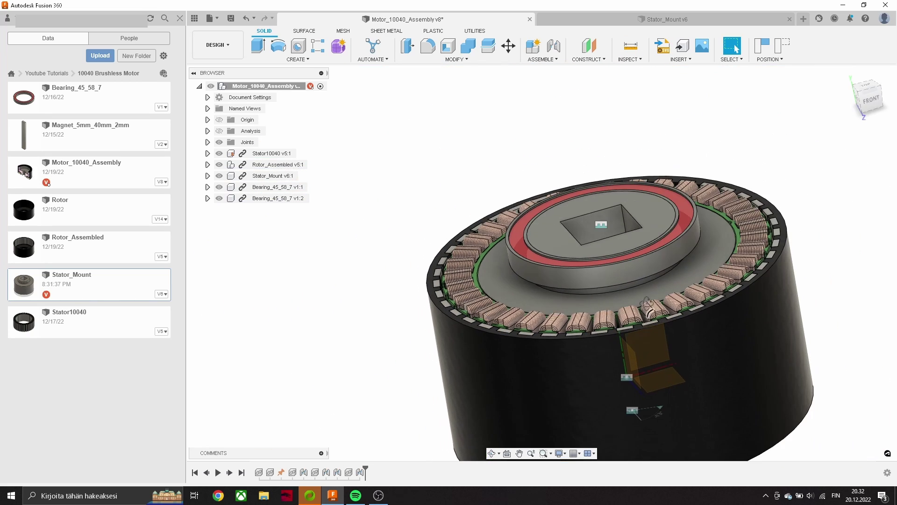
shift+middle_drag(647, 304, 95, 216)
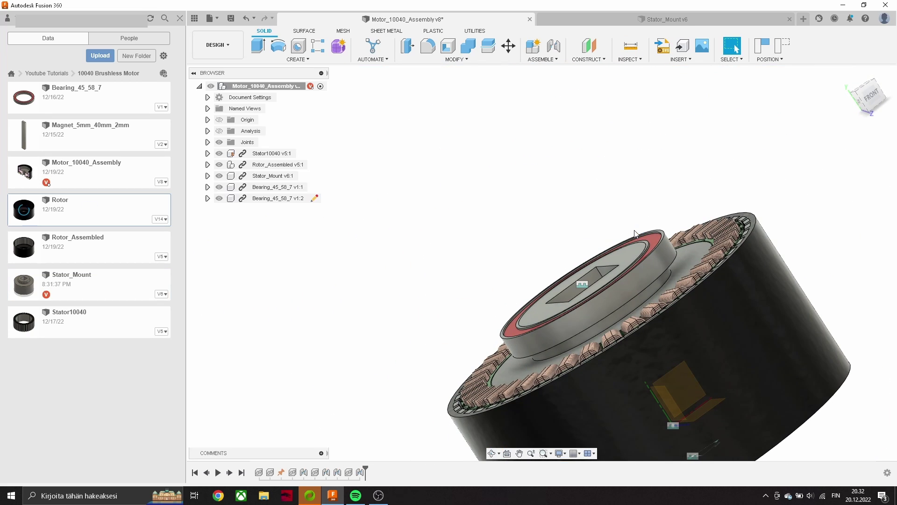
scroll(574, 305, up, 2)
Step: Start a sketch on the rotor's rim face and project the rim edge into it
scroll(396, 218, up, 3)
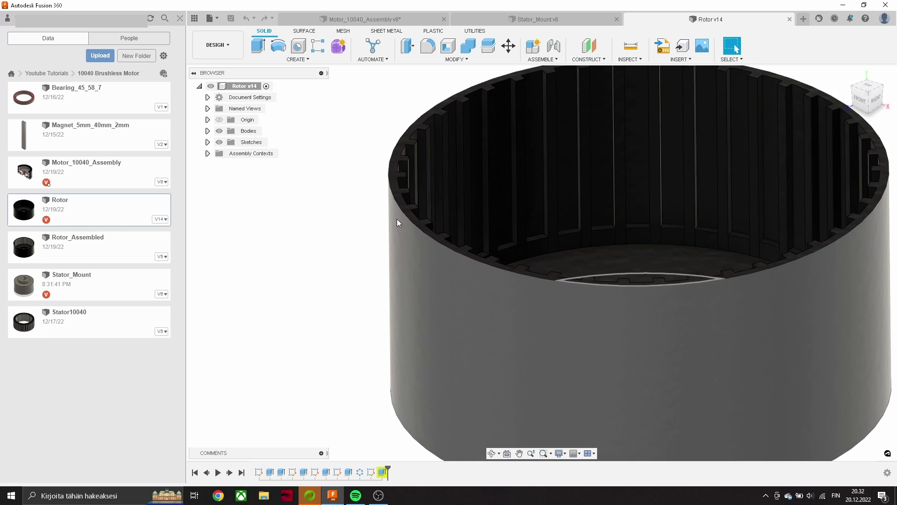
key(p)
click(415, 220)
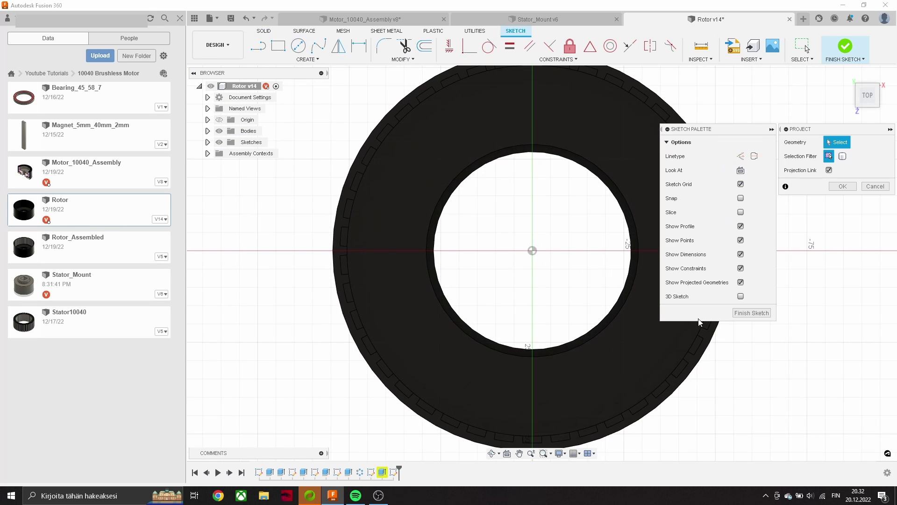
click(703, 356)
click(843, 186)
key(c)
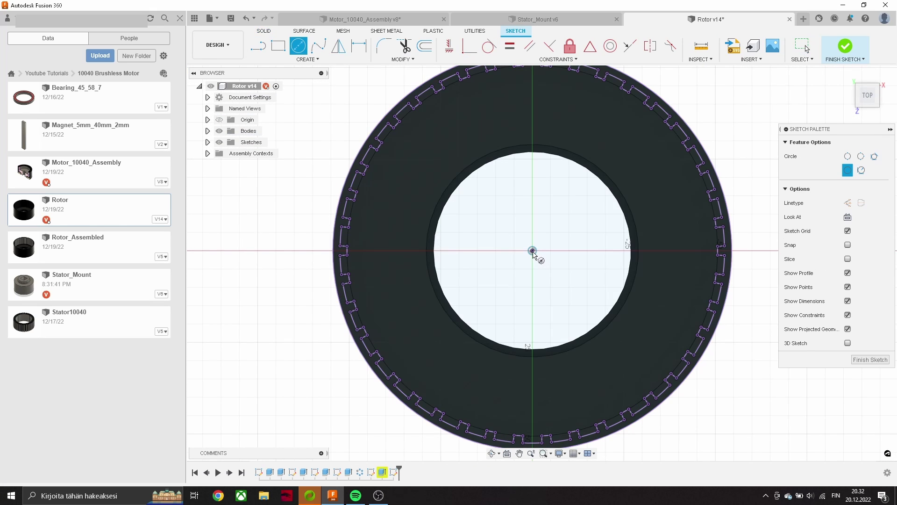
scroll(508, 123, up, 5)
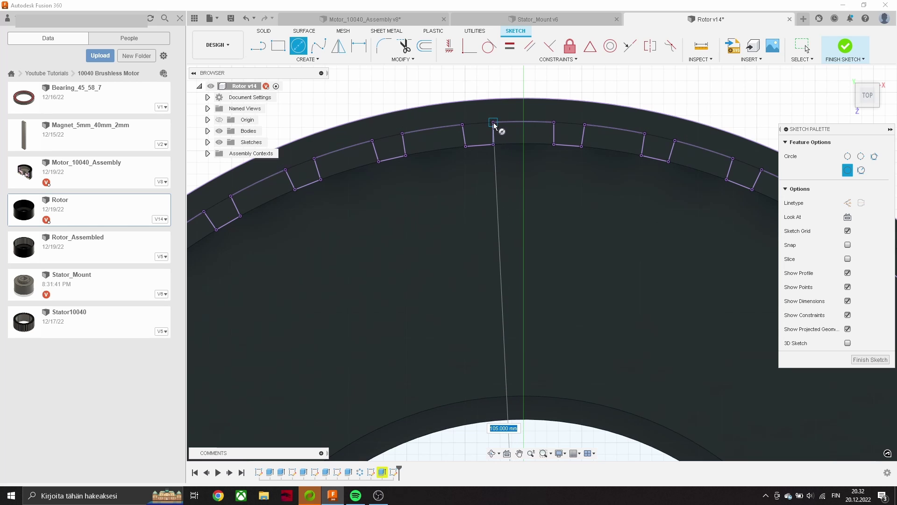
key(Escape)
Step: Extrude the outer rim band 5 mm as a join and save the Rotor
key(e)
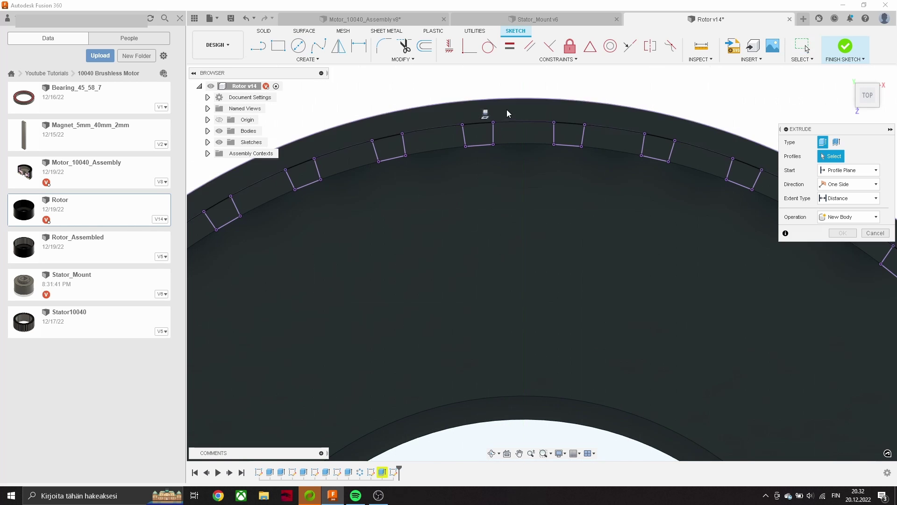
click(501, 136)
text(5)
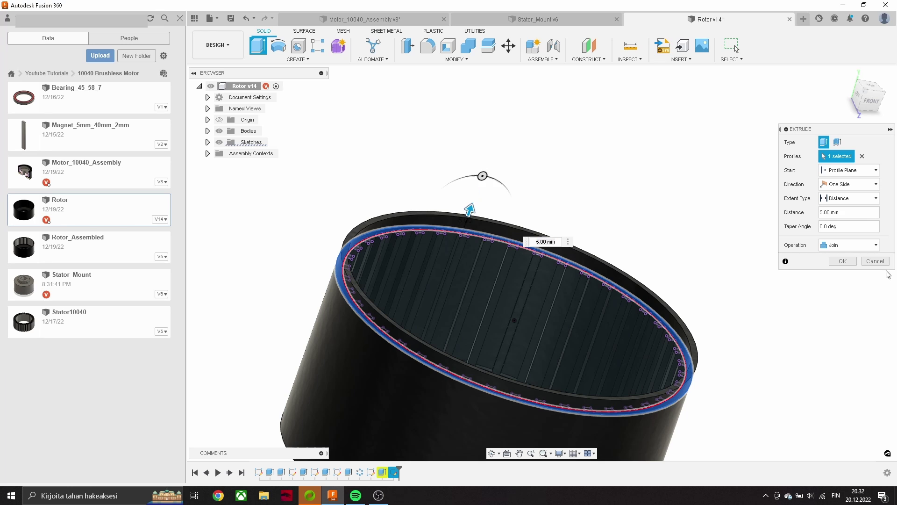
click(841, 261)
key(ctrl+s)
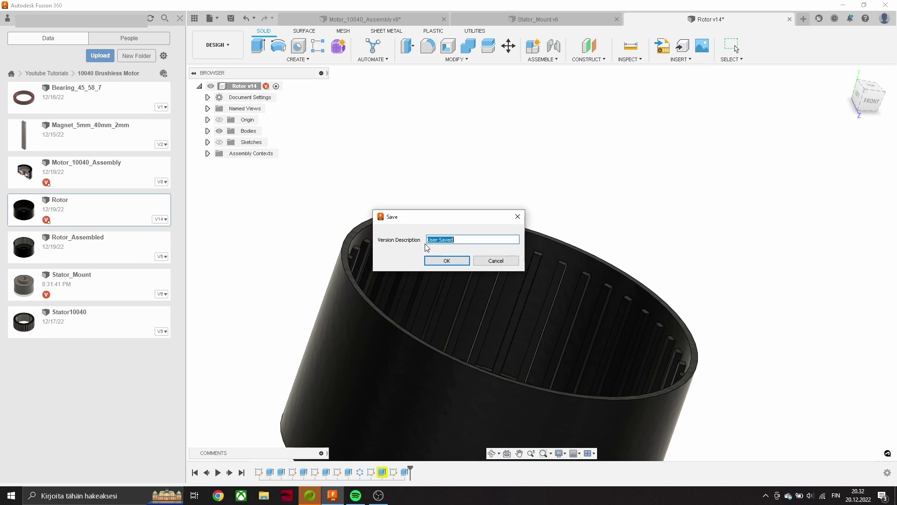
key(Return)
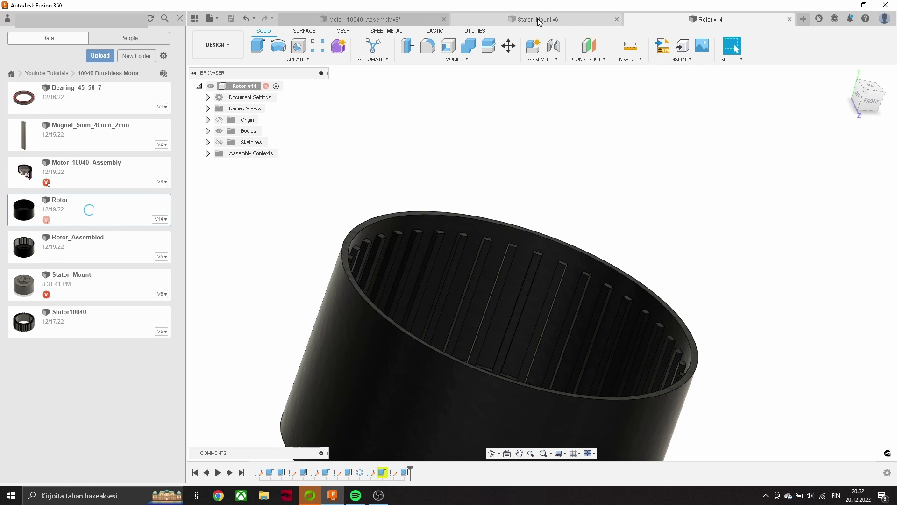
Step: In the motor assembly, measure the rotor's outer rim edge at 105 mm across
click(537, 19)
click(374, 20)
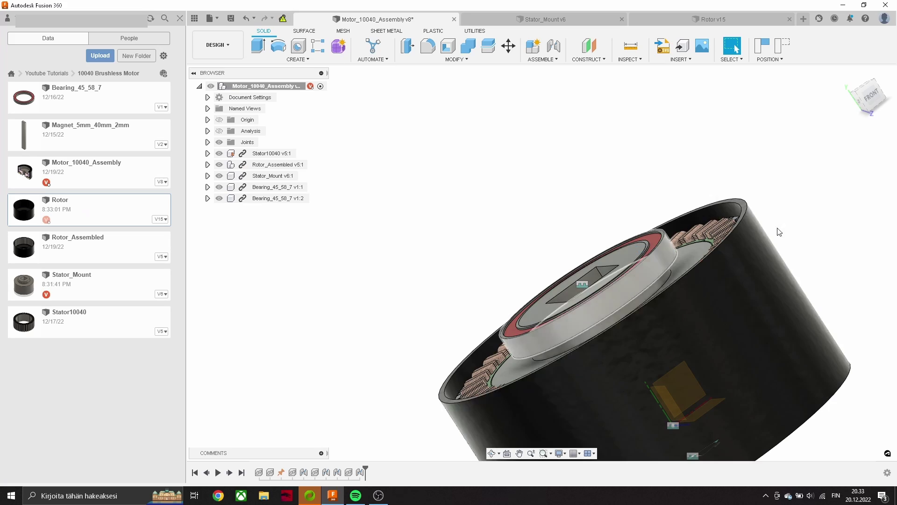
mouse_move(773, 228)
shift+middle_down()
mouse_move(565, 261)
mouse_move(356, 240)
shift+middle_up()
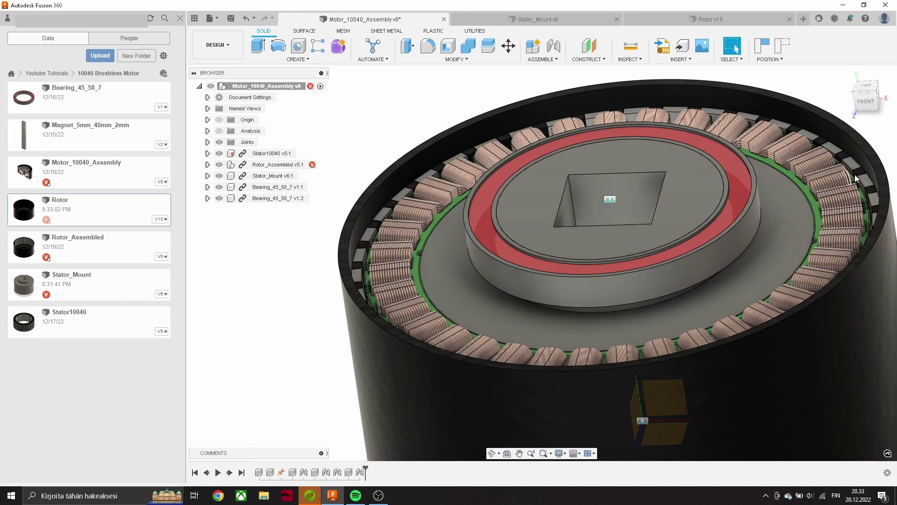
key(i)
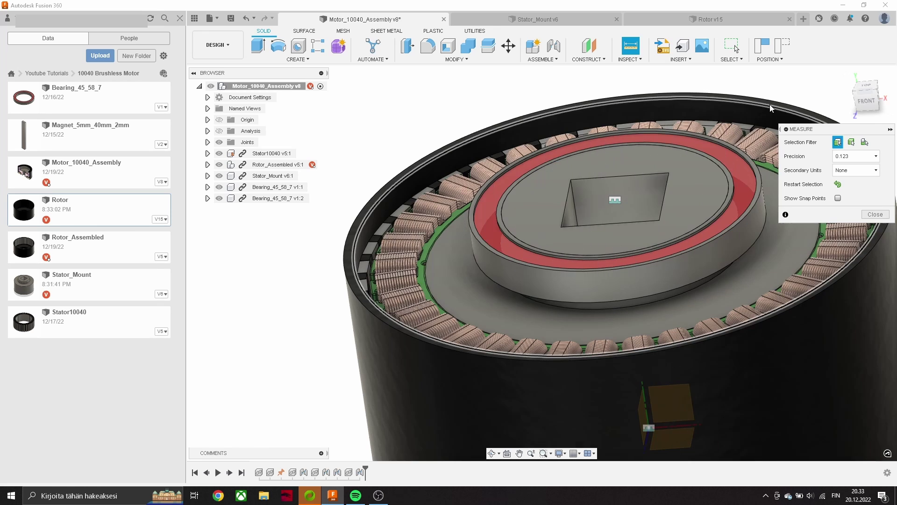
click(770, 107)
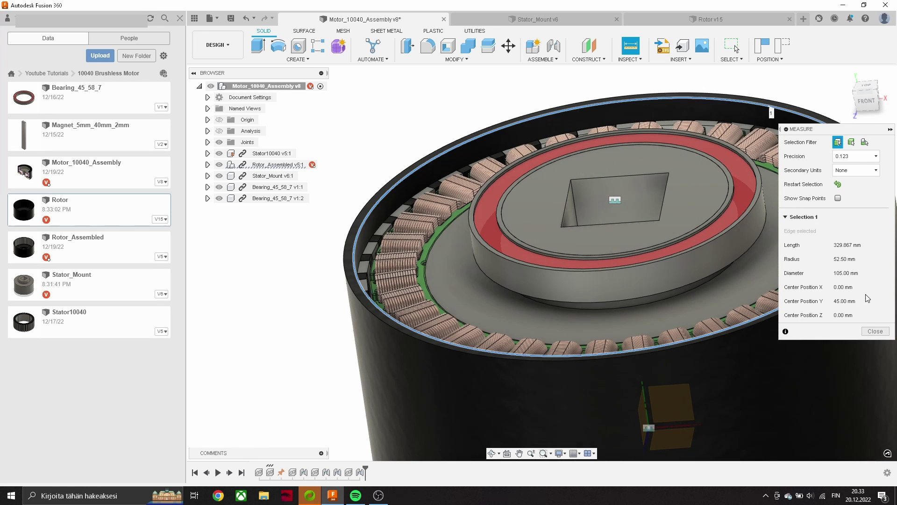
click(803, 19)
Step: Sketch a 105/58 mm ring of two concentric circles on the horizontal origin plane
key(c)
click(539, 286)
click(542, 263)
click(620, 263)
key(Escape)
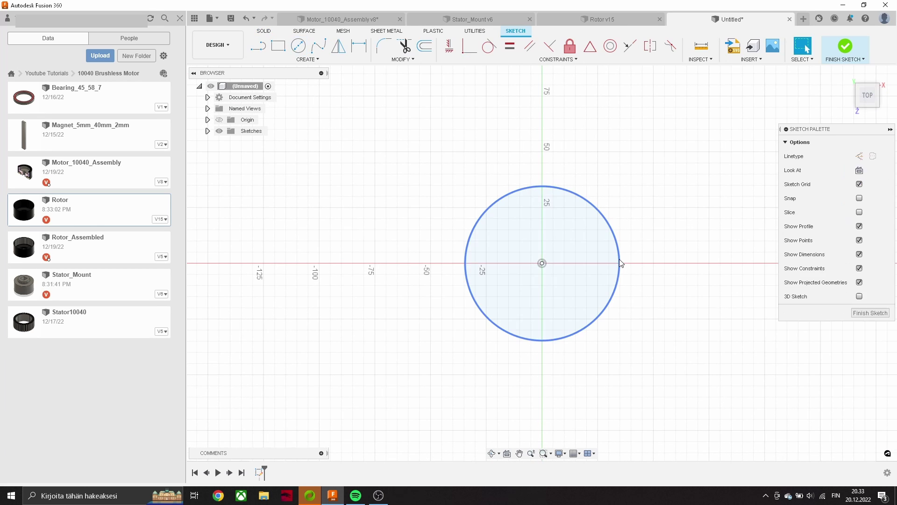
scroll(645, 241, up, 1)
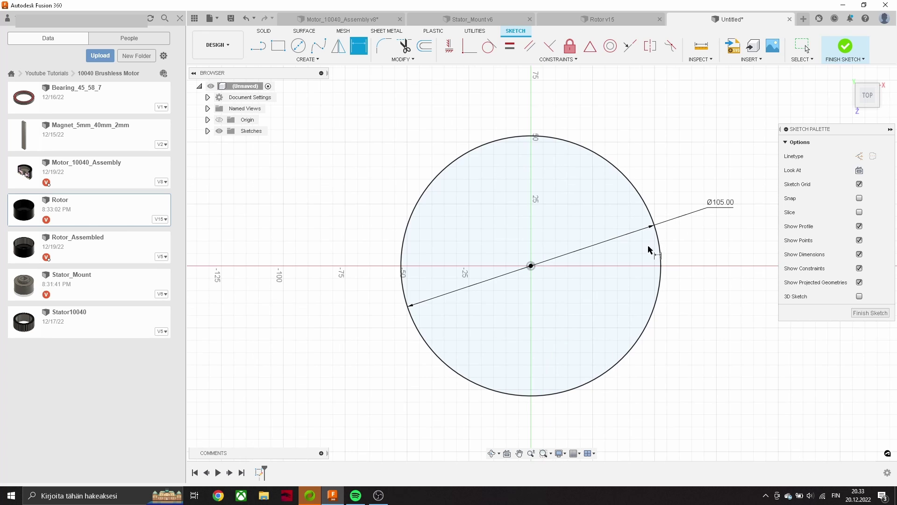
key(c)
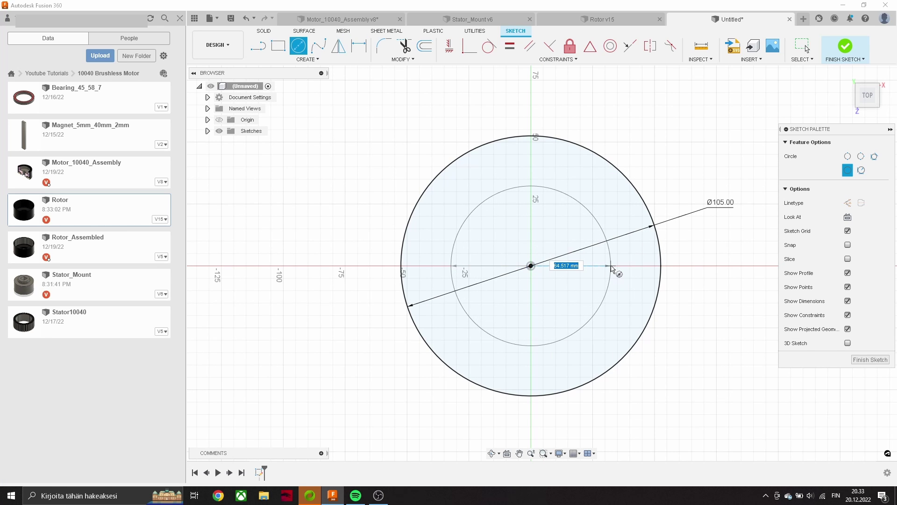
click(612, 269)
key(Escape)
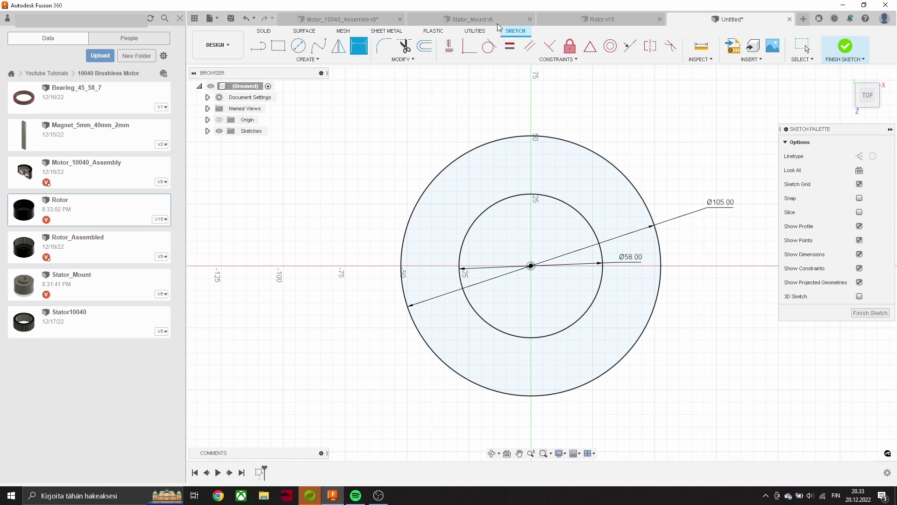
click(844, 46)
Step: Extrude the ring profile 15 mm thick and hide the sketches
key(e)
click(626, 233)
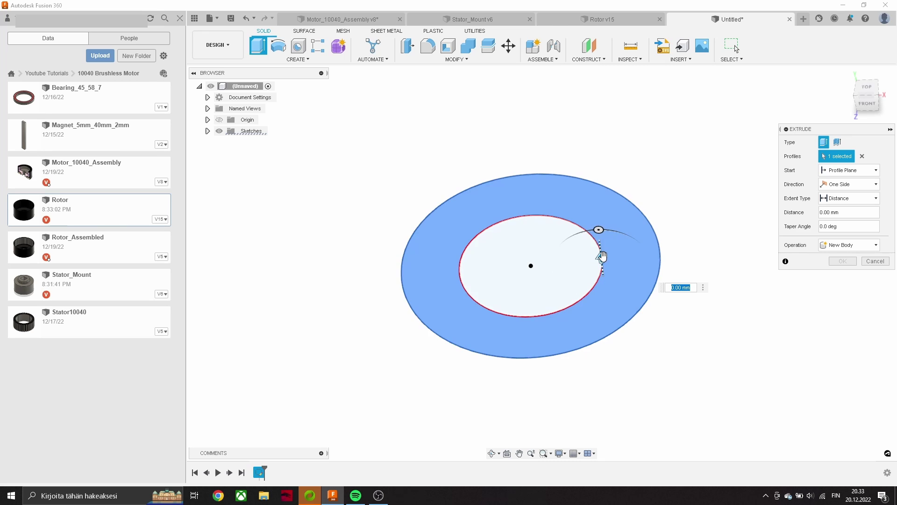
drag(602, 258, 601, 250)
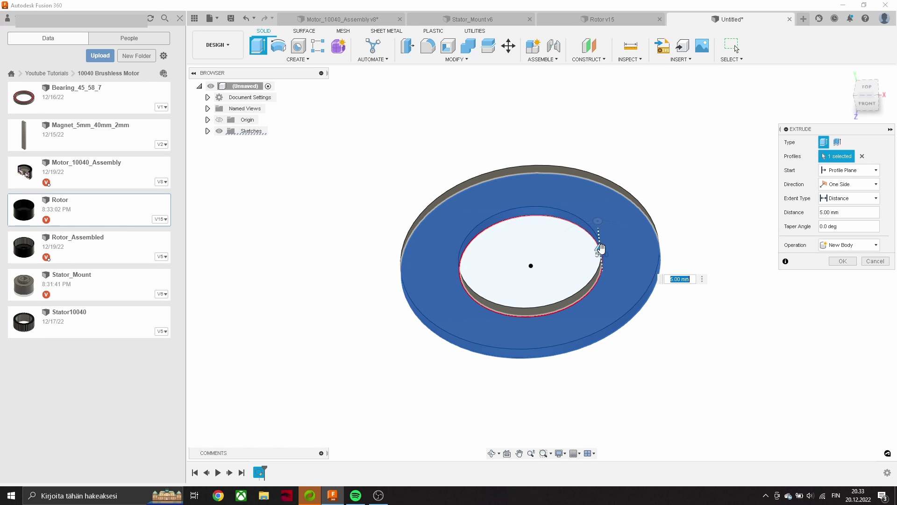
drag(600, 246, 598, 206)
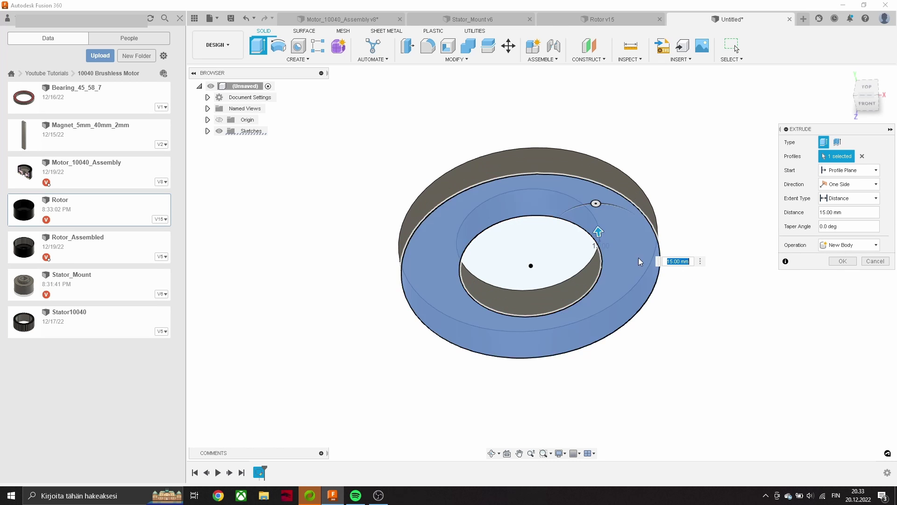
click(843, 260)
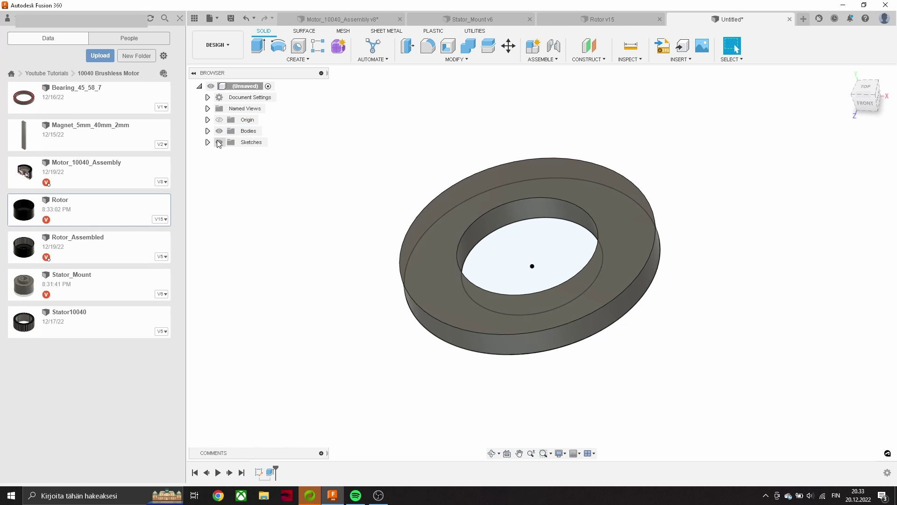
click(219, 143)
Step: Save the new plate as Rotor_BackPlate
shift+middle_drag(561, 203, 382, 142)
key(ctrl+s)
text(Rotor_BackPlate)
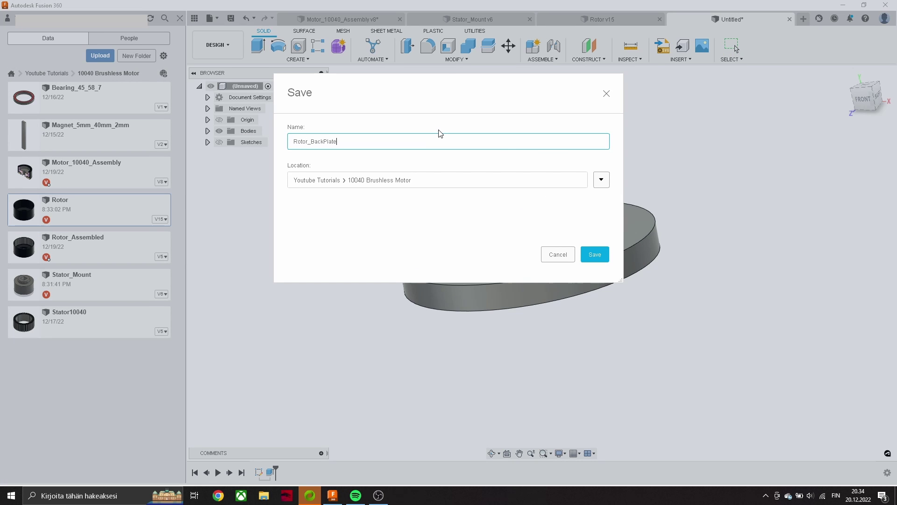
key(Return)
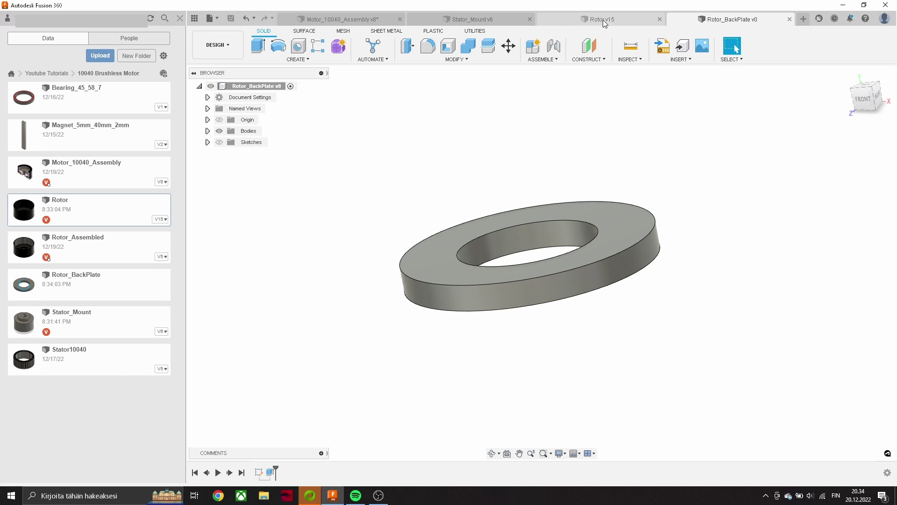
click(382, 22)
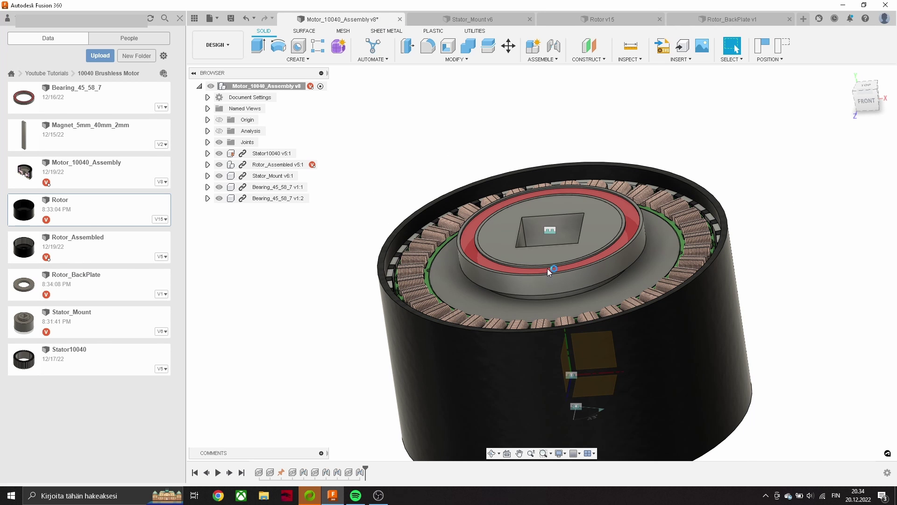
Step: Insert Rotor_BackPlate above the motor and joint its snap point onto the upper bearing
mouse_move(303, 304)
mouse_down()
mouse_move(547, 268)
mouse_move(542, 115)
mouse_up()
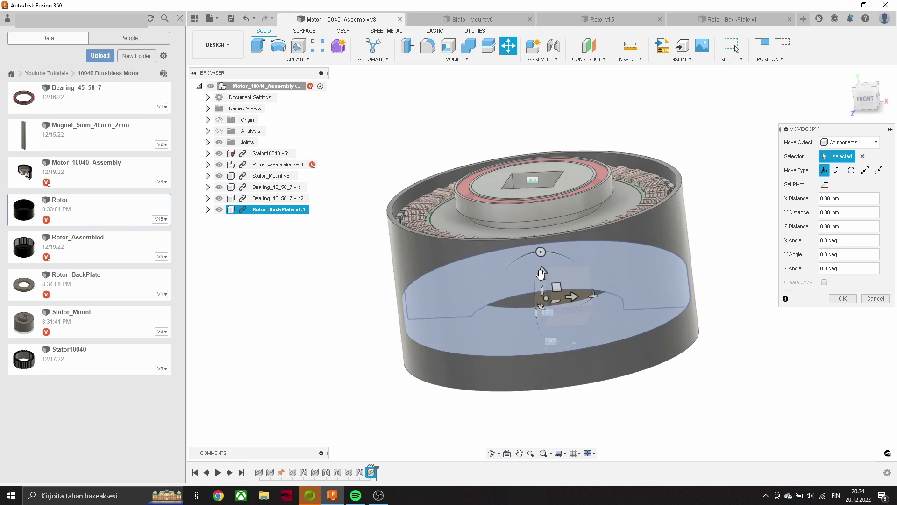
click(842, 298)
key(j)
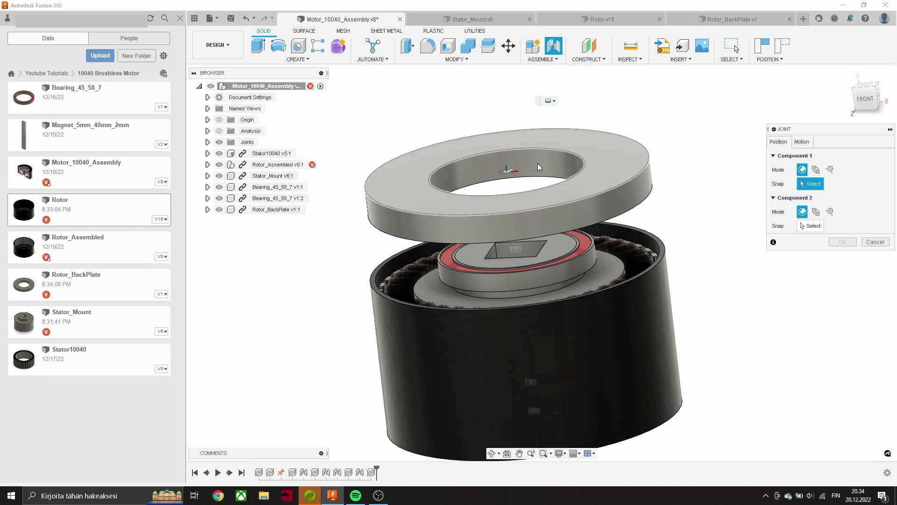
click(538, 163)
scroll(468, 279, up, 5)
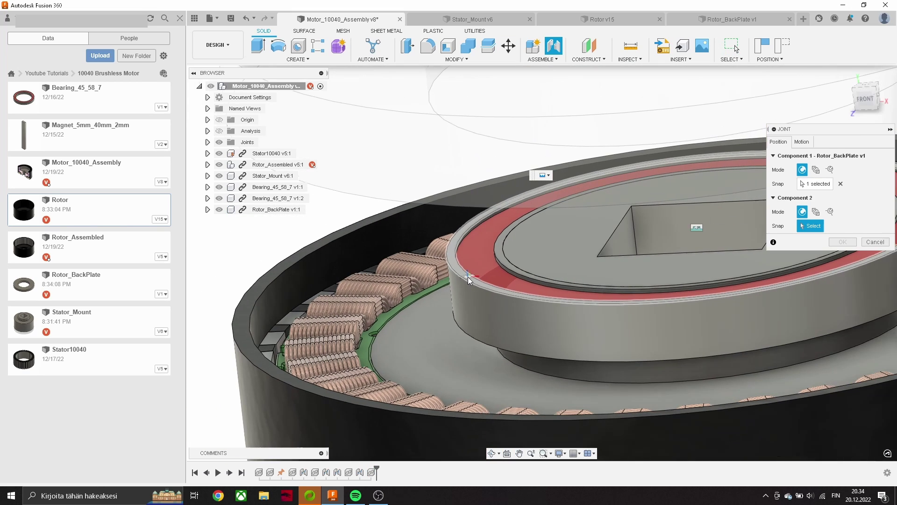
click(467, 277)
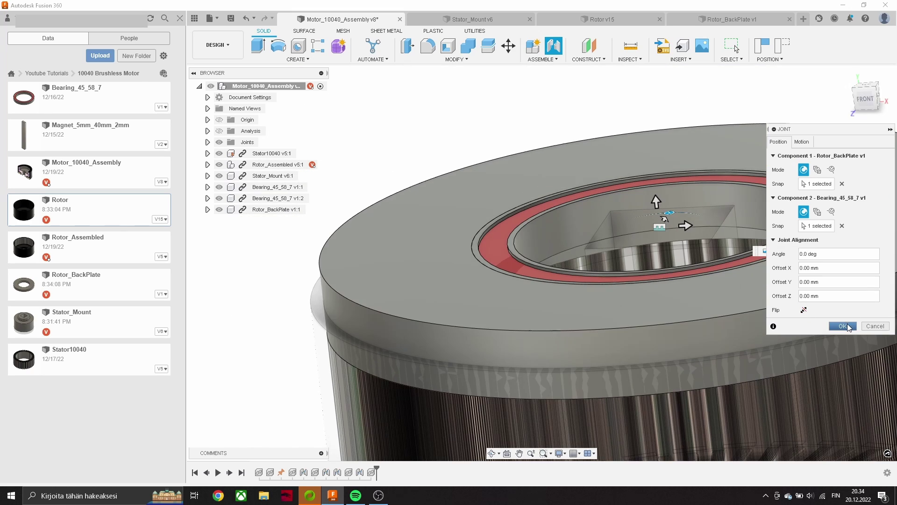
click(842, 326)
scroll(681, 267, down, 3)
Step: Measure the 6 mm gap between the rotor's ring face and the backplate
mouse_move(678, 260)
shift+middle_down()
mouse_move(687, 218)
mouse_move(415, 228)
shift+middle_up()
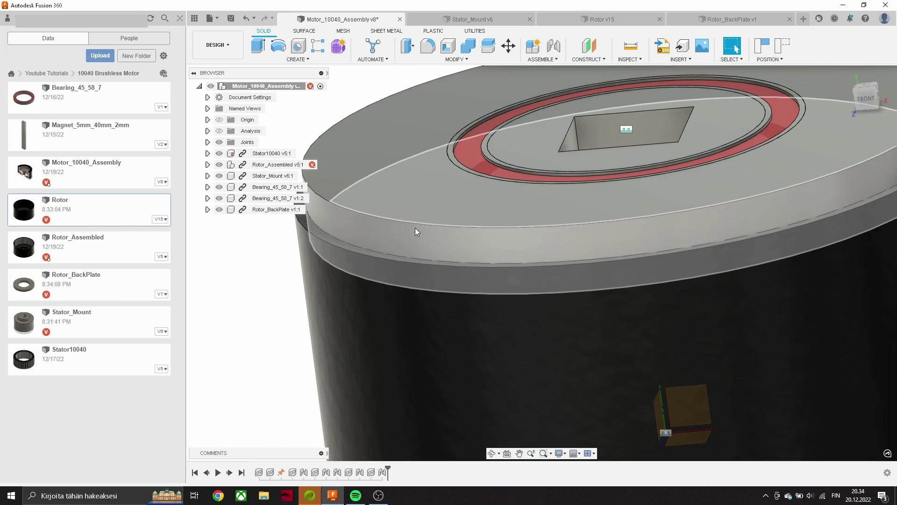
key(i)
scroll(528, 209, up, 2)
click(515, 293)
click(530, 213)
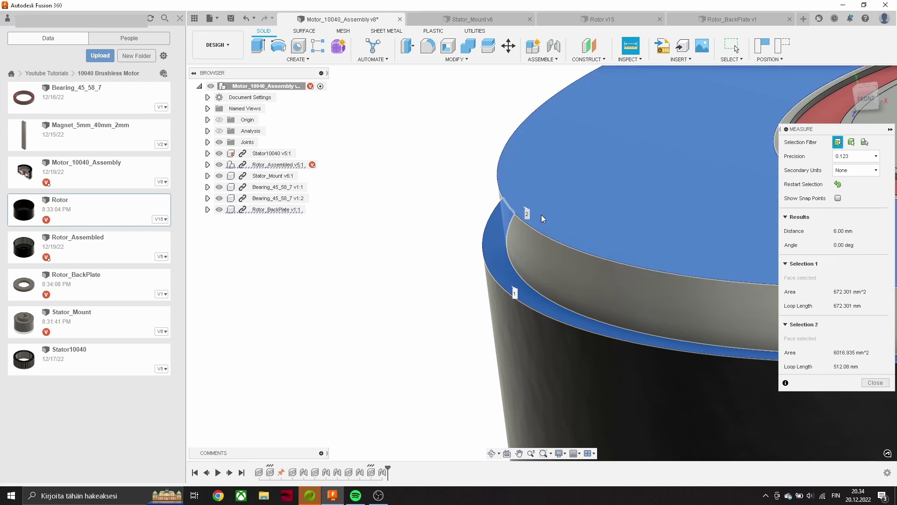
key(Escape)
Step: Increase the Rotor wall extrusion height, save the Rotor, and return to the assembly
click(602, 19)
double_click(406, 473)
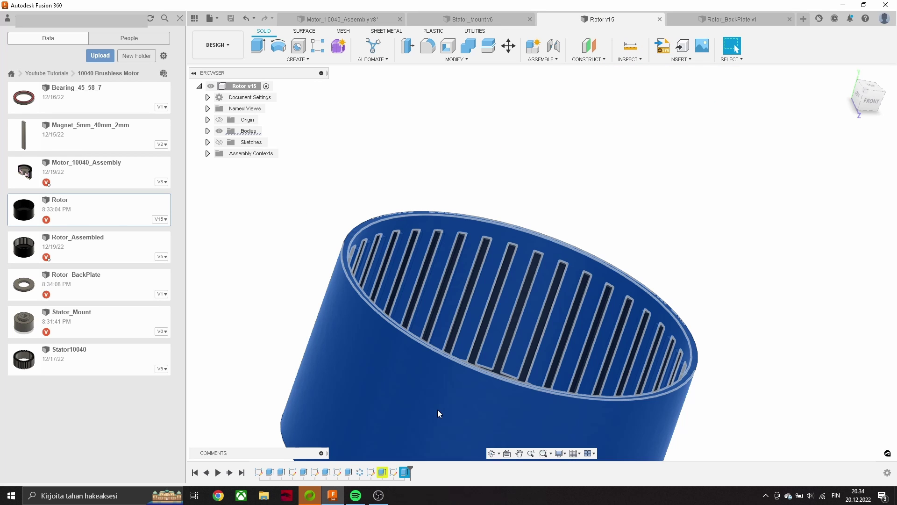
text(10)
key(Return)
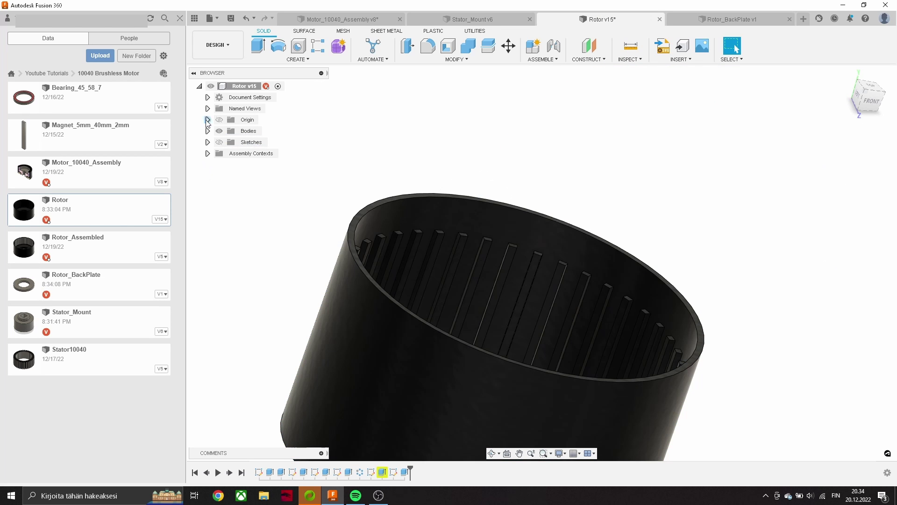
key(ctrl+s)
click(478, 21)
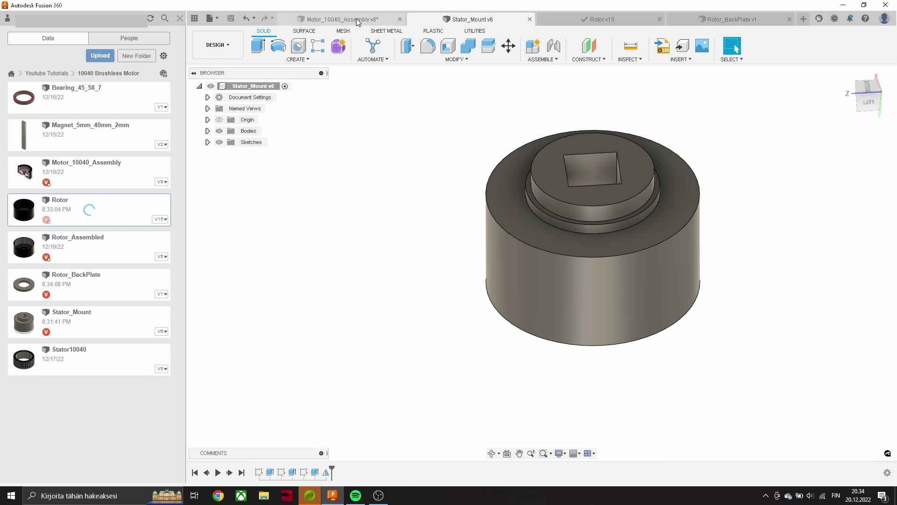
click(356, 18)
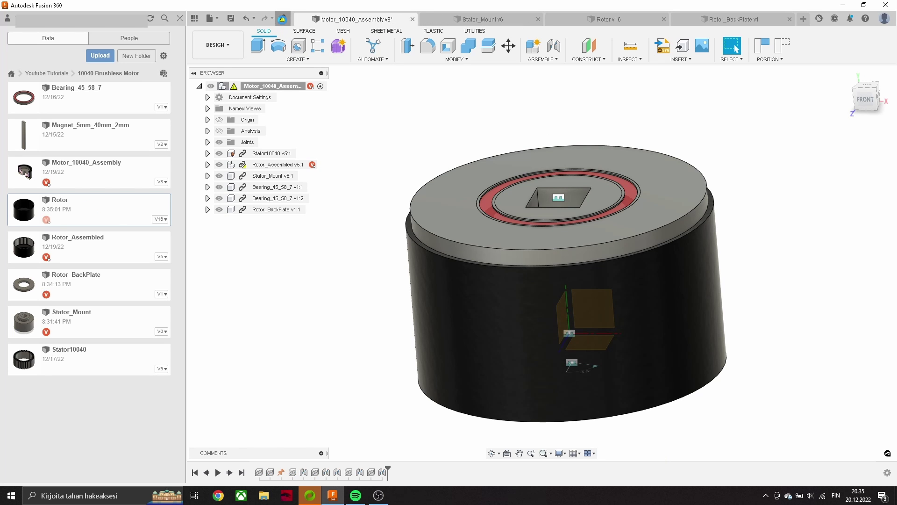
Step: Show the section cut analysis and zoom around the motor's front section view
shift+middle_drag(682, 271, 793, 340)
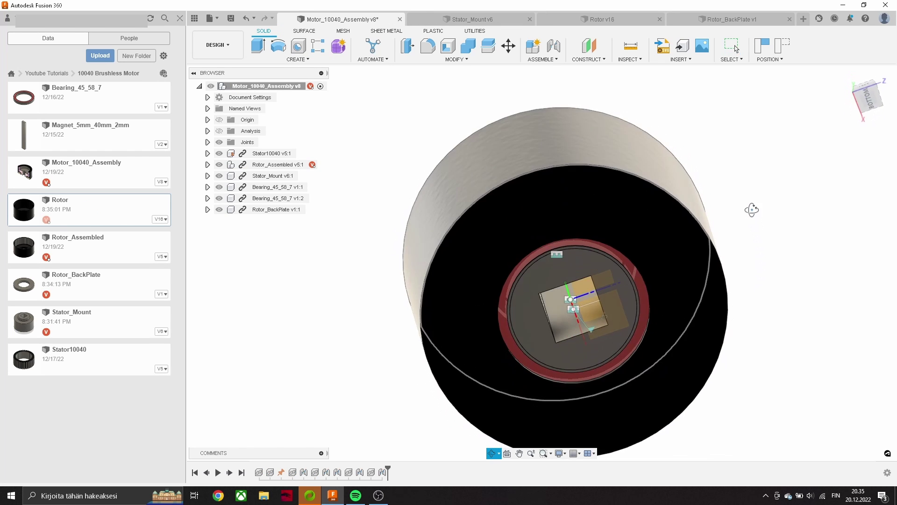
click(219, 131)
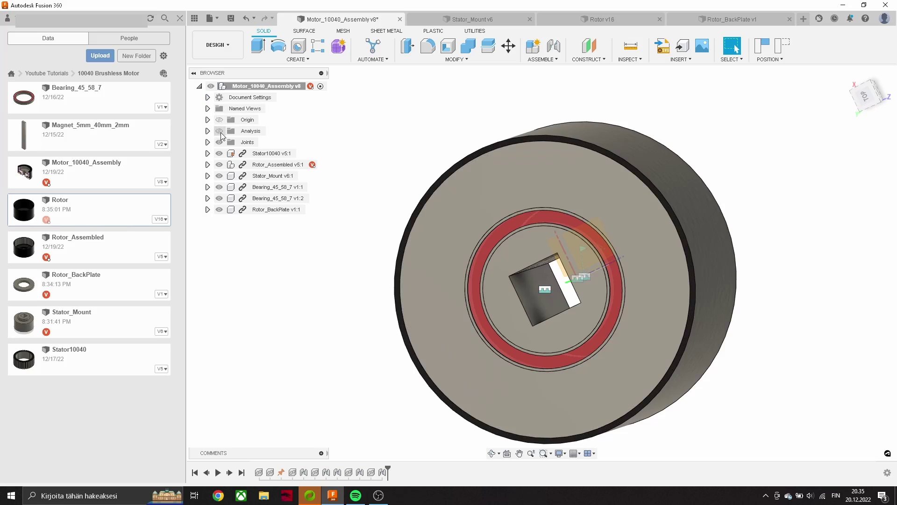
shift+middle_drag(607, 243, 572, 213)
scroll(537, 183, up, 2)
scroll(540, 176, up, 3)
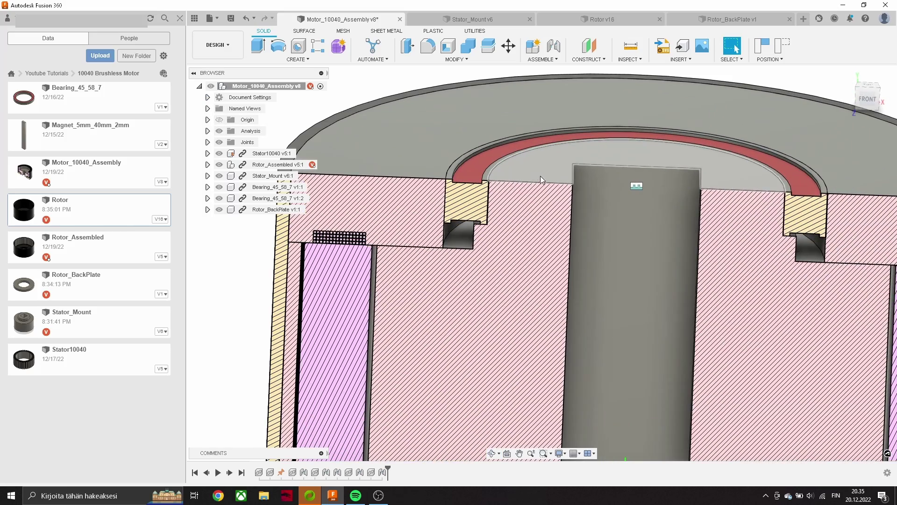
scroll(462, 247, down, 3)
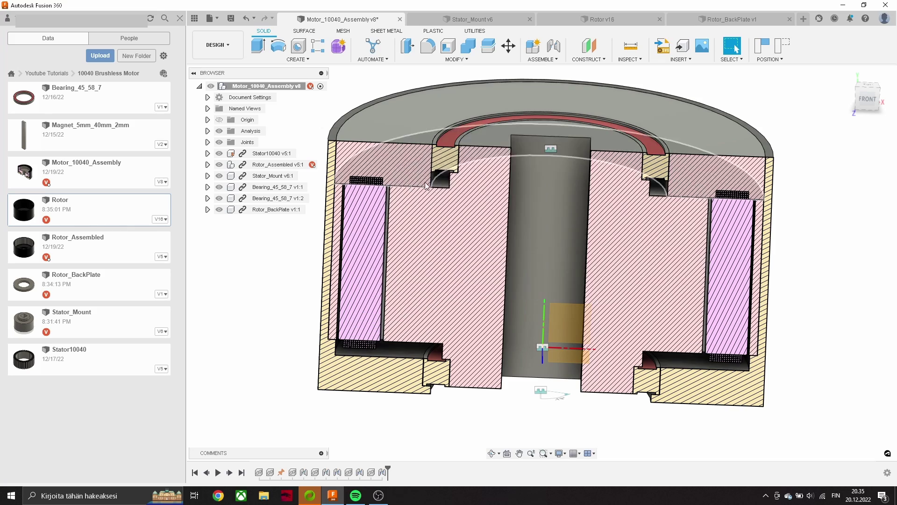
scroll(425, 186, up, 1)
scroll(438, 194, up, 3)
scroll(438, 191, up, 1)
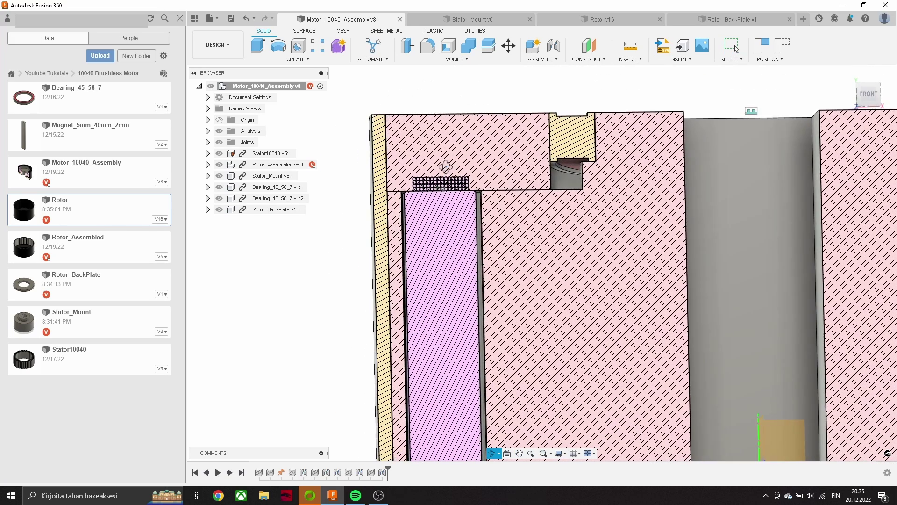
scroll(442, 182, down, 1)
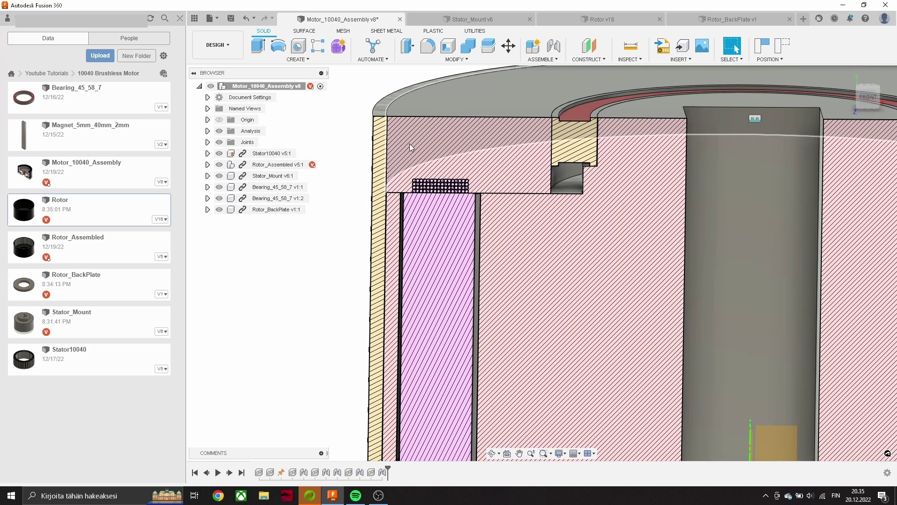
scroll(475, 168, down, 2)
Step: Thin the Rotor_BackPlate extrusion to 11 mm and save the new version
click(720, 21)
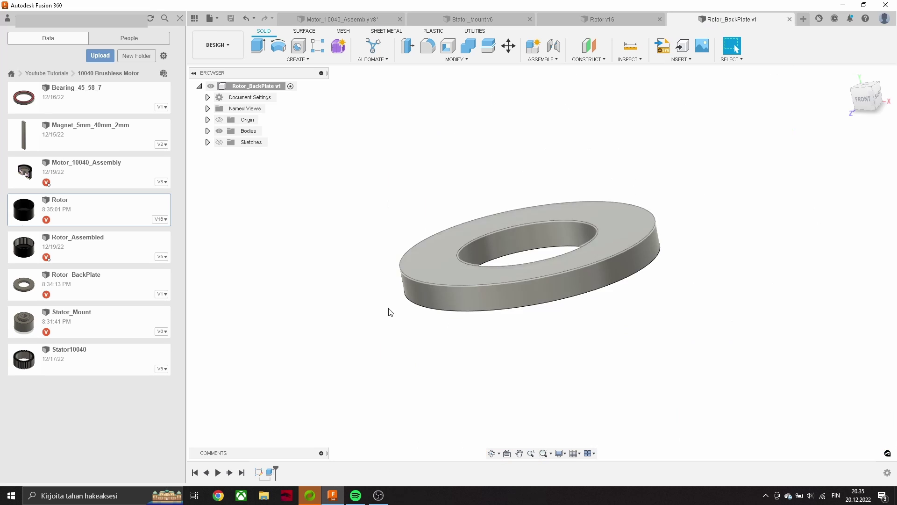
right_click(270, 471)
click(280, 458)
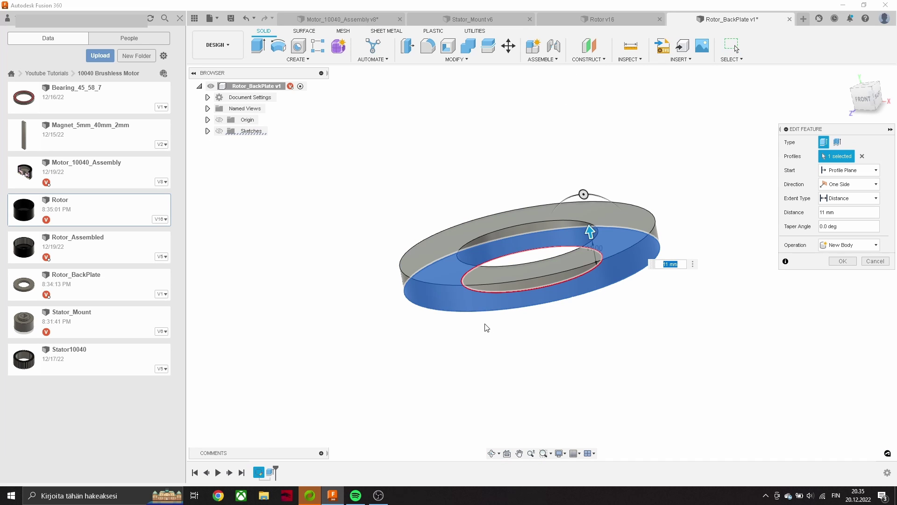
key(Return)
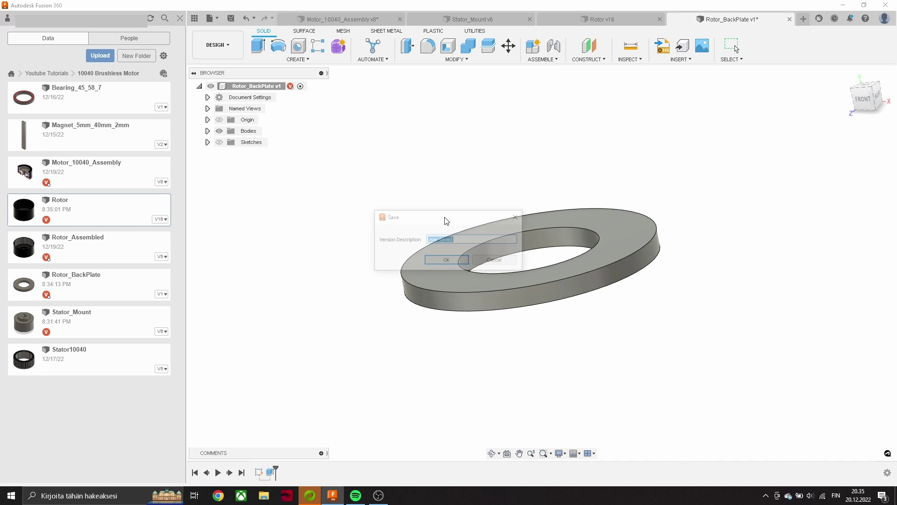
key(Return)
Step: Zoom in on the motor assembly to check the thinner backplate
click(359, 21)
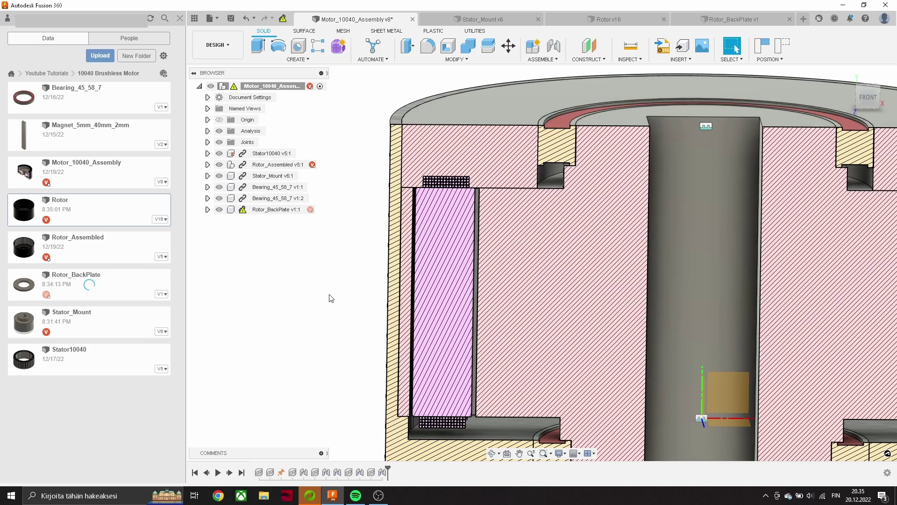
scroll(545, 186, up, 2)
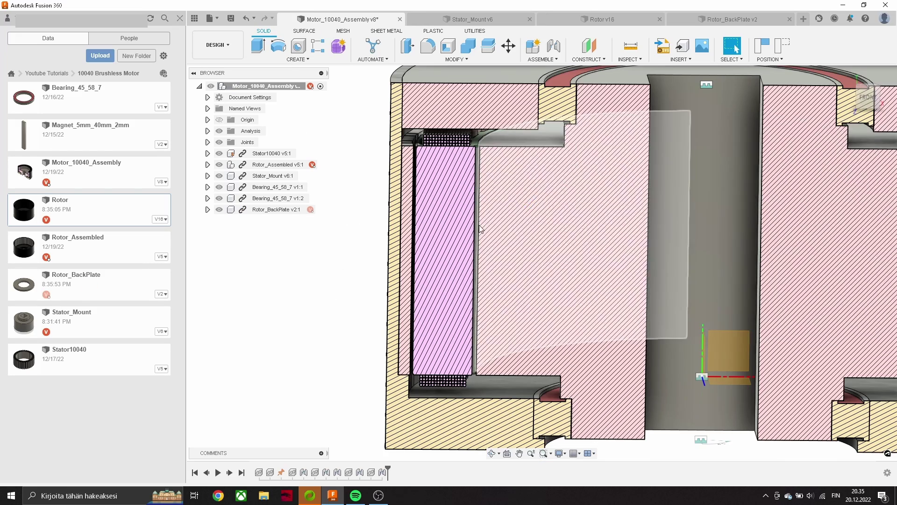
scroll(546, 196, up, 2)
scroll(543, 210, up, 2)
Step: Reopen the back plate extrude in Rotor_BackPlate and confirm it again
click(729, 19)
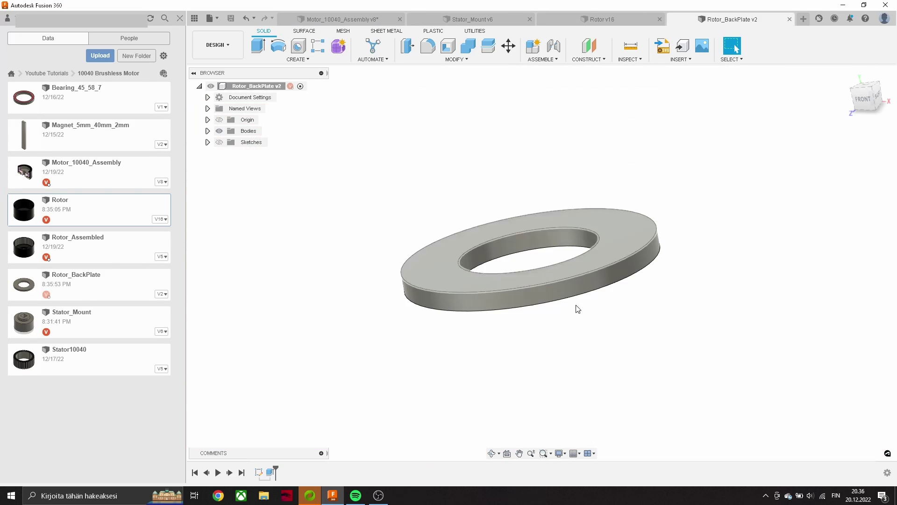
right_click(270, 471)
click(299, 386)
text(7)
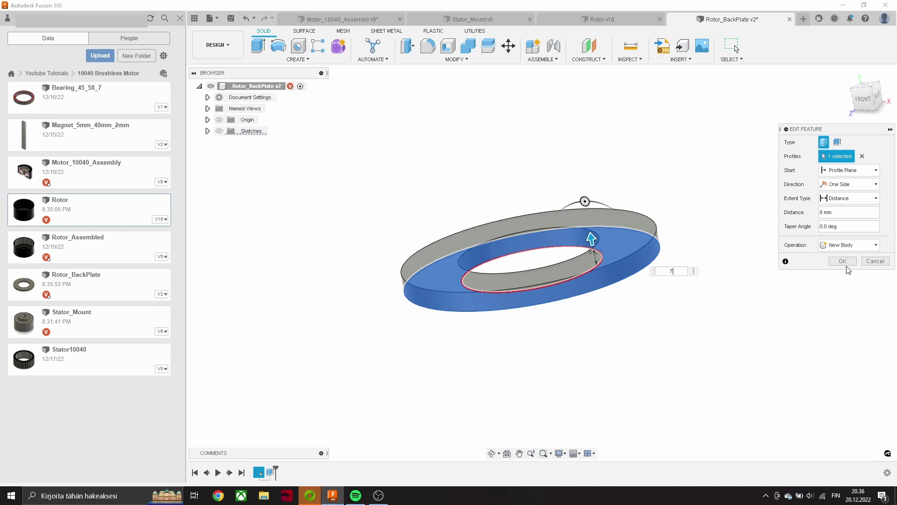
click(844, 262)
Step: Update the motor assembly to the new back plate and orbit the section to a front view
click(339, 19)
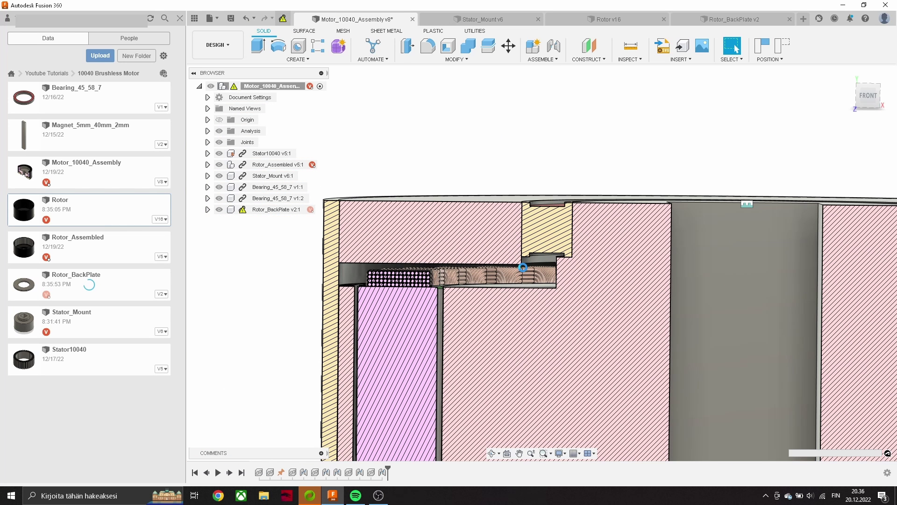
click(284, 19)
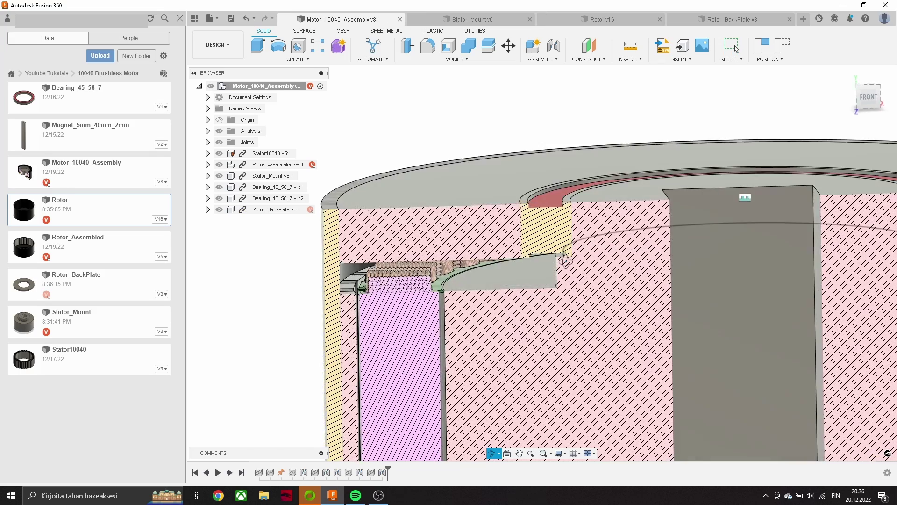
shift+middle_drag(567, 262, 579, 271)
scroll(676, 286, down, 5)
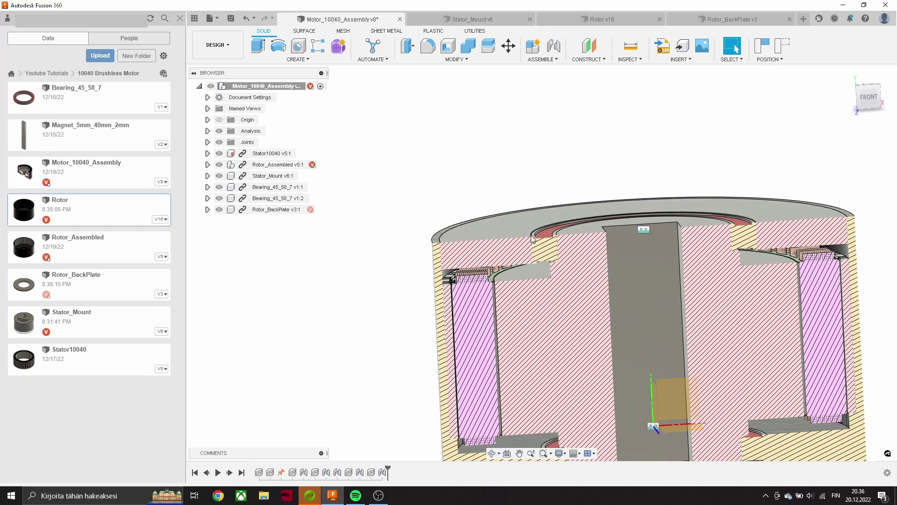
shift+middle_drag(675, 287, 472, 232)
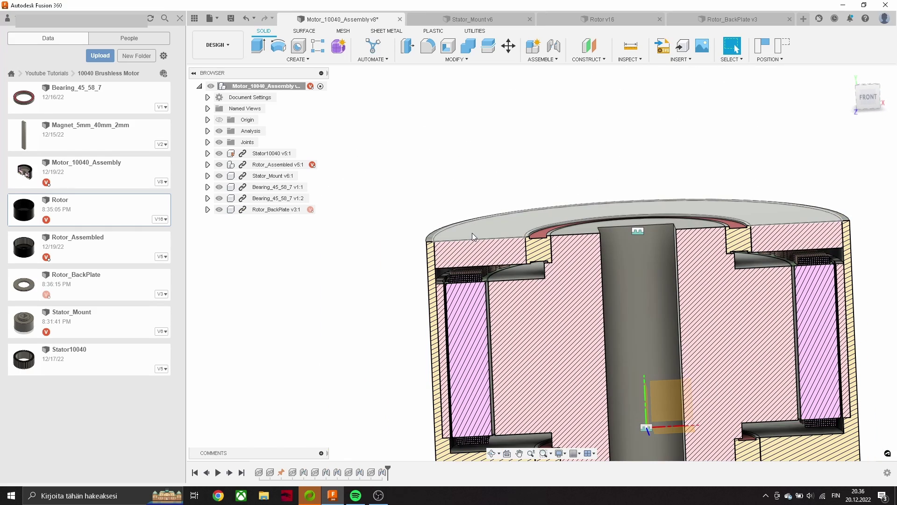
click(729, 18)
Step: Draw a Ø109 mm circle outside the ring and extrude the ring and outer band 3 mm with Join
key(c)
click(628, 246)
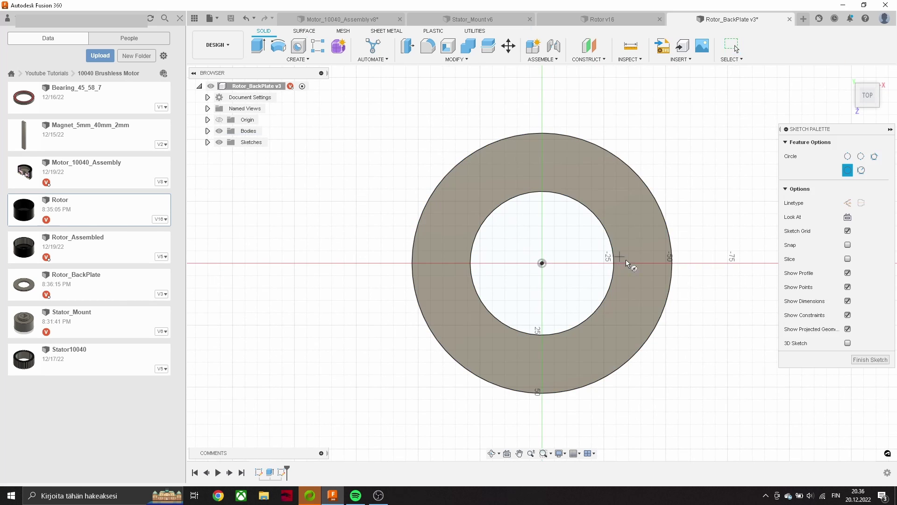
click(687, 268)
key(d)
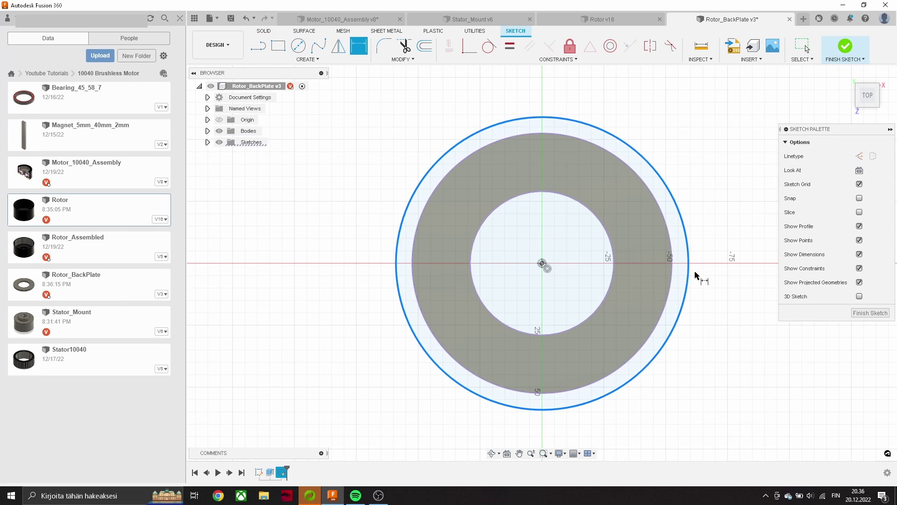
click(711, 287)
key(e)
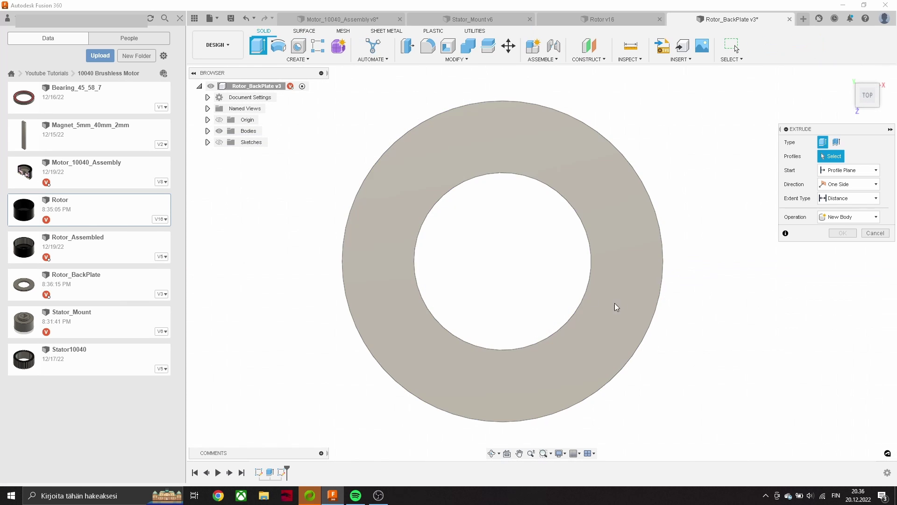
click(638, 299)
scroll(638, 299, up, 1)
click(665, 305)
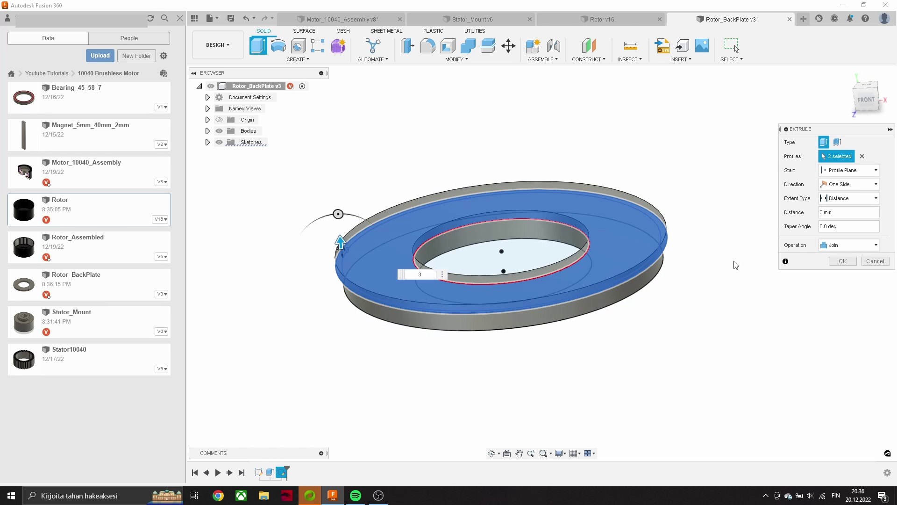
key(Escape)
Step: Edit the outer-circle sketch to adjust the circle dimensions
double_click(284, 471)
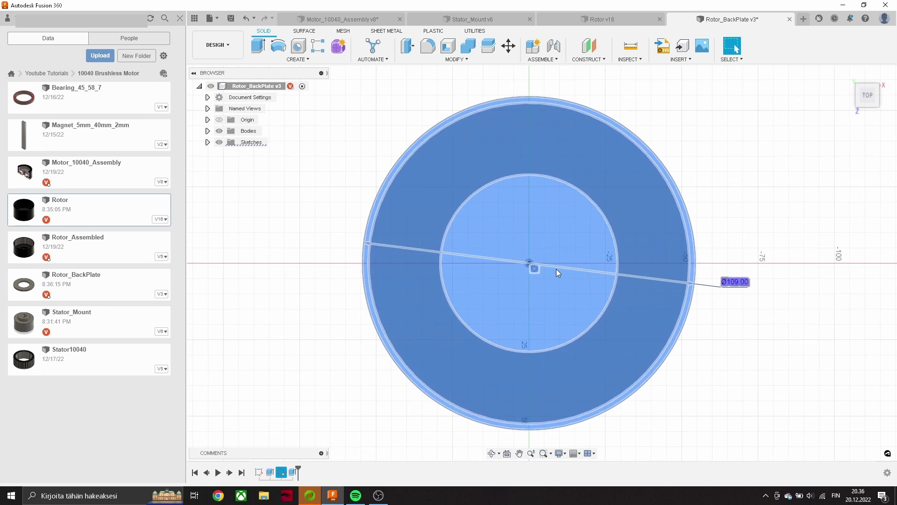
key(c)
key(d)
click(609, 262)
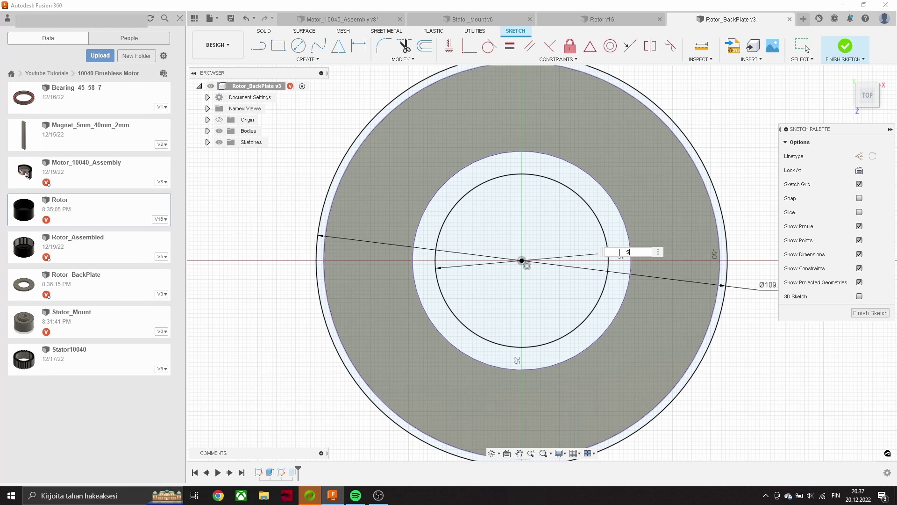
click(845, 46)
Step: Re-edit the extrude, keep the 3 mm depth, and view the plate at an angle
right_click(282, 472)
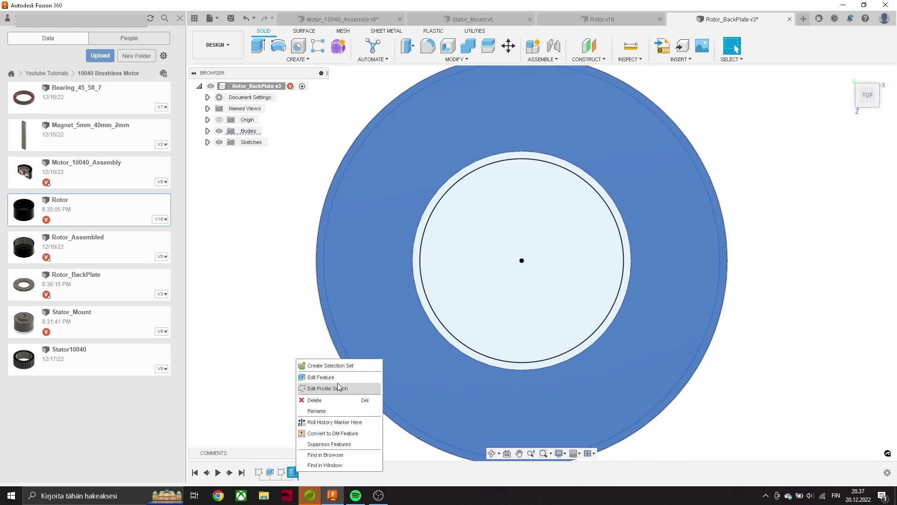
click(304, 374)
key(Return)
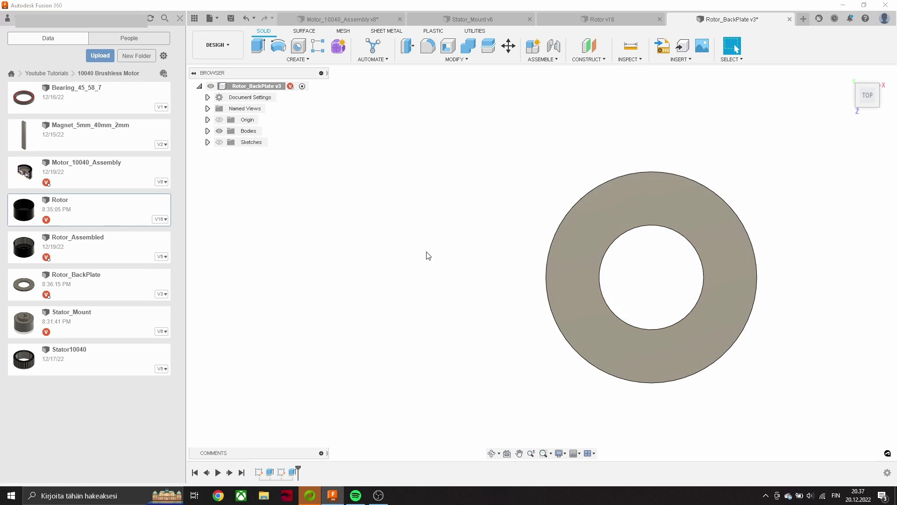
shift+middle_drag(424, 255, 448, 211)
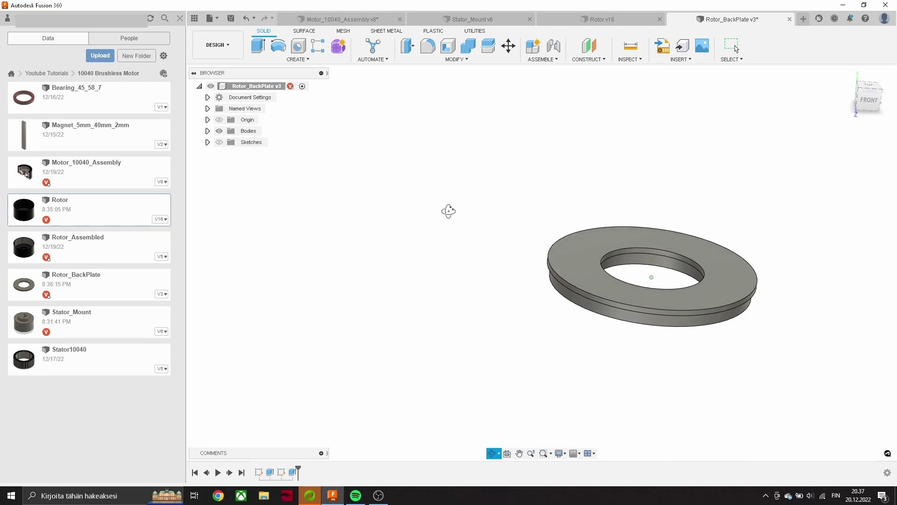
click(345, 19)
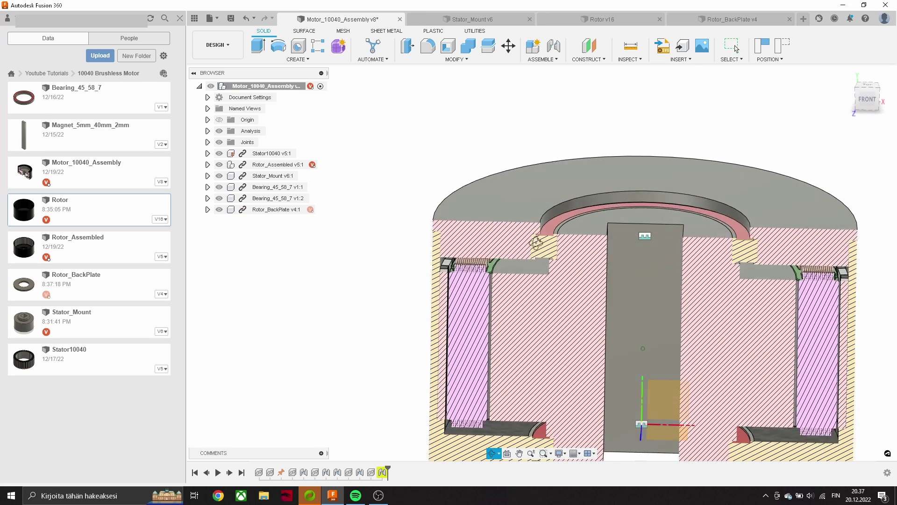
Step: Edit the bearing's joint to snap onto Rotor_BackPlate, flip its direction, and confirm
right_click(382, 472)
click(402, 434)
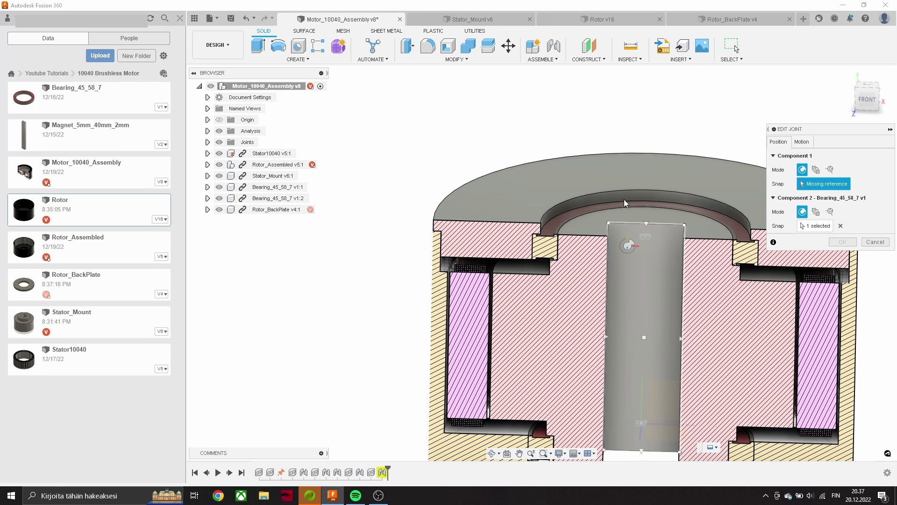
shift+middle_drag(630, 195, 498, 176)
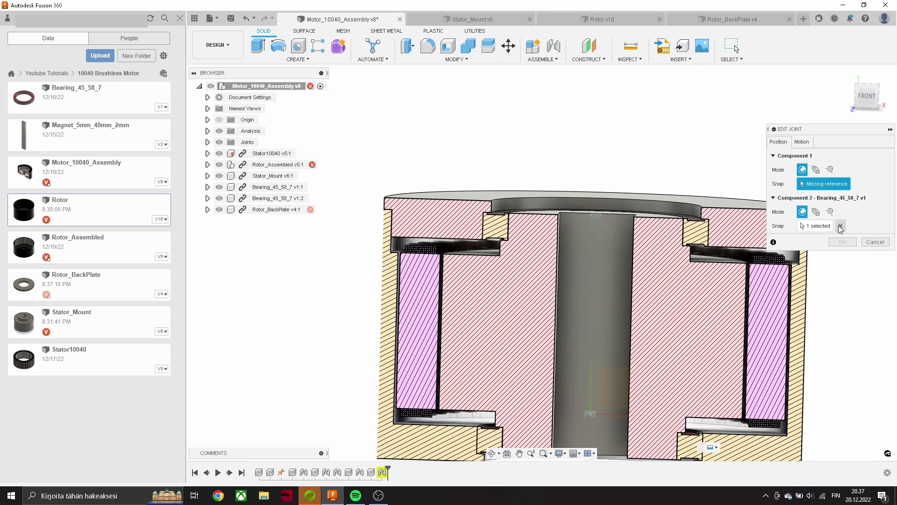
scroll(498, 176, up, 5)
shift+middle_drag(499, 176, 490, 220)
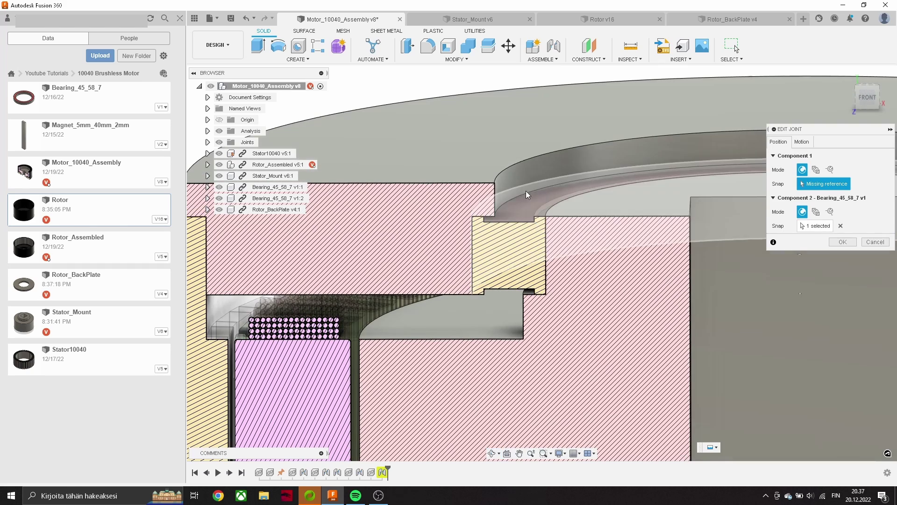
click(475, 211)
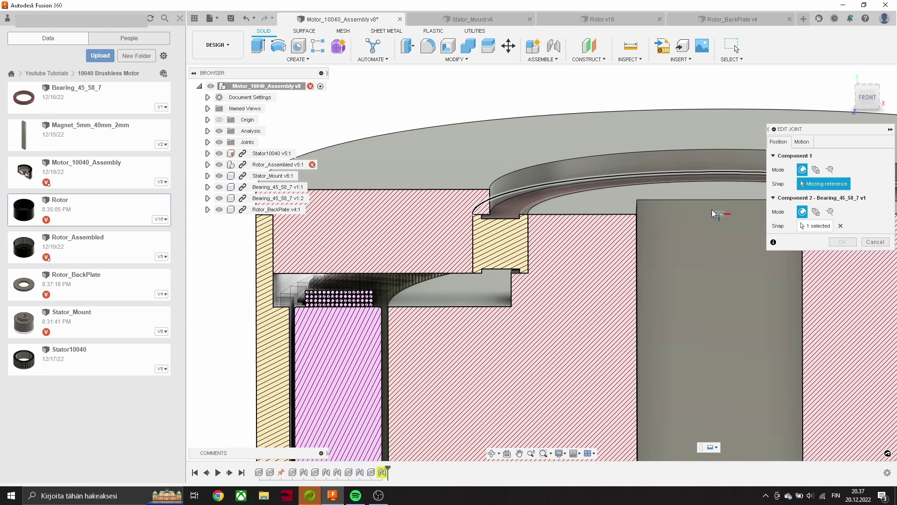
click(804, 311)
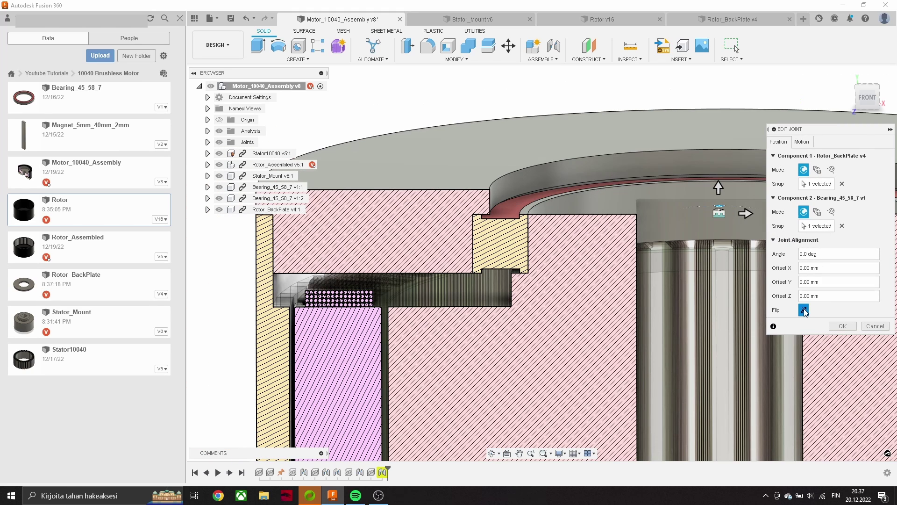
click(842, 326)
Step: Inspect the motor section, then open Stator_Mount and orbit to face its front
scroll(700, 222, down, 5)
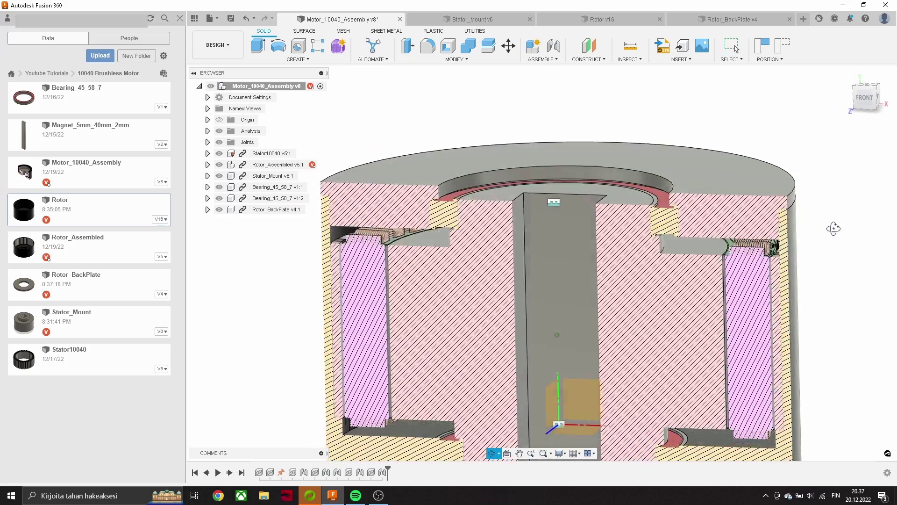
scroll(840, 290, down, 3)
shift+middle_drag(840, 291, 738, 202)
scroll(505, 179, up, 4)
scroll(505, 178, up, 3)
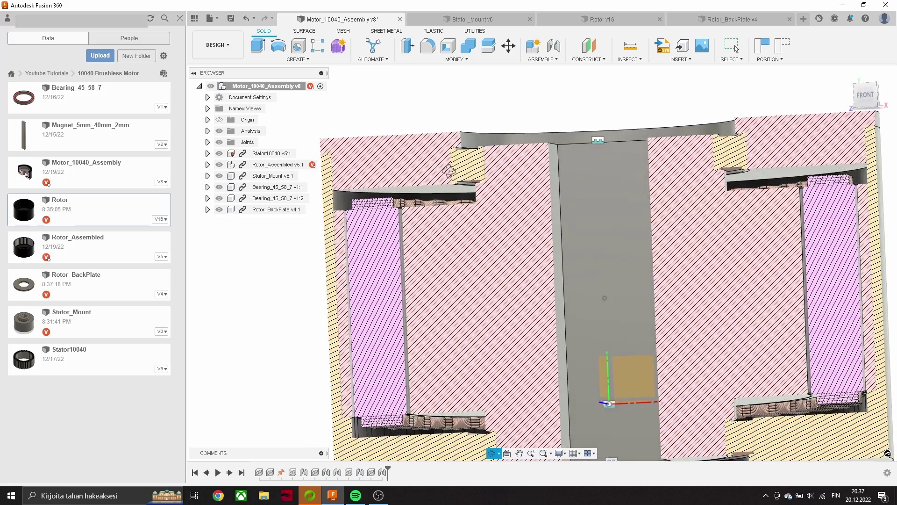
mouse_move(505, 179)
shift+middle_down()
mouse_move(450, 189)
mouse_move(519, 117)
shift+middle_up()
click(469, 19)
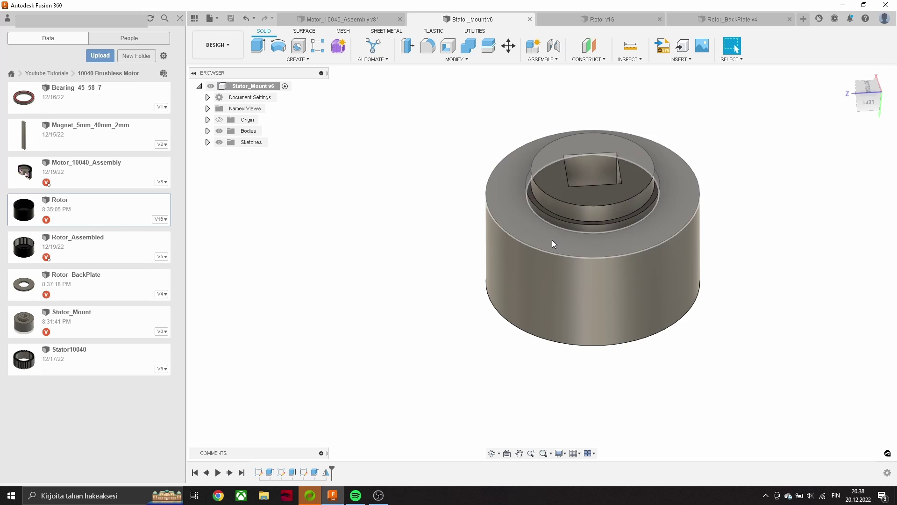
mouse_move(552, 240)
shift+middle_down()
mouse_move(551, 138)
mouse_move(610, 214)
mouse_move(640, 233)
mouse_move(622, 230)
shift+middle_up()
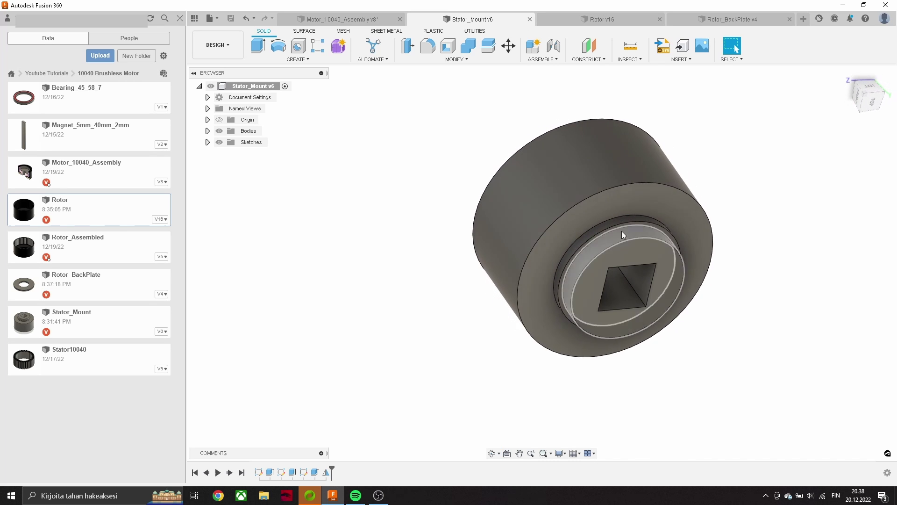
shift+middle_drag(761, 220, 592, 205)
Step: Cut the Stator_Mount front face 5 mm deep and save the part
click(593, 206)
key(e)
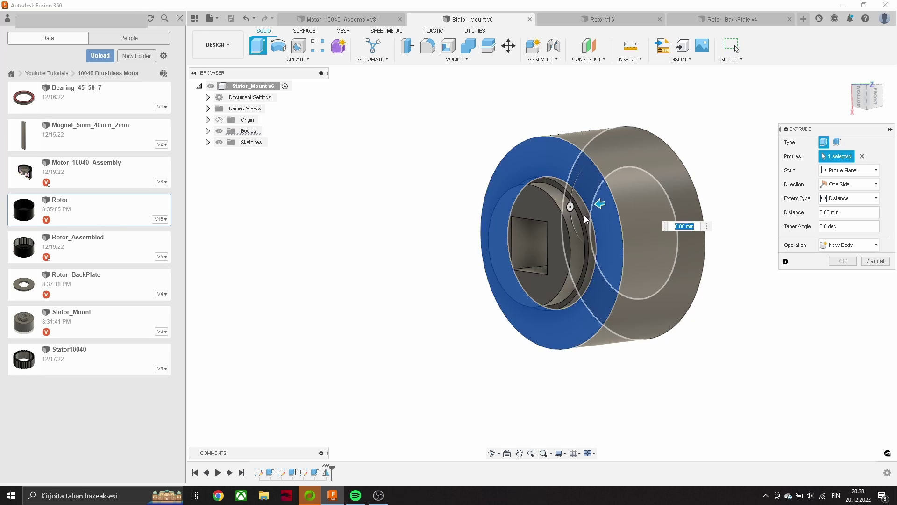
drag(584, 215, 611, 202)
click(231, 18)
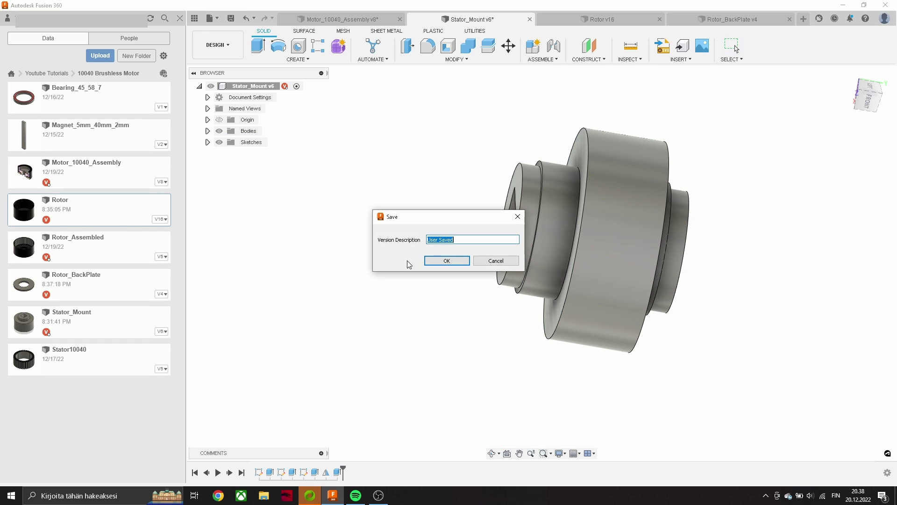
key(Return)
Step: Check the updated mount in the motor assembly's section view around the shaft
click(282, 18)
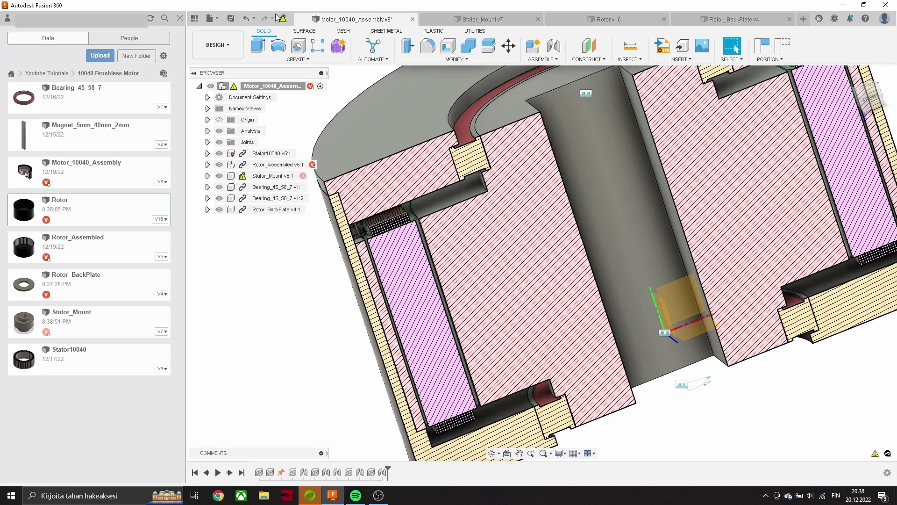
scroll(456, 201, down, 5)
mouse_move(456, 202)
shift+middle_down()
mouse_move(597, 295)
mouse_move(621, 279)
shift+middle_up()
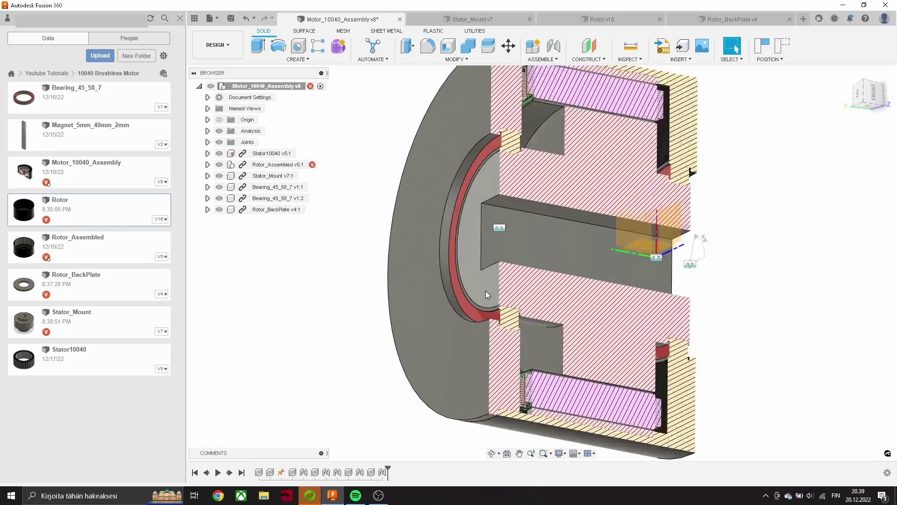
scroll(486, 290, up, 2)
scroll(570, 361, up, 2)
mouse_move(570, 361)
shift+middle_down()
mouse_move(531, 322)
mouse_move(570, 324)
mouse_move(598, 308)
shift+middle_up()
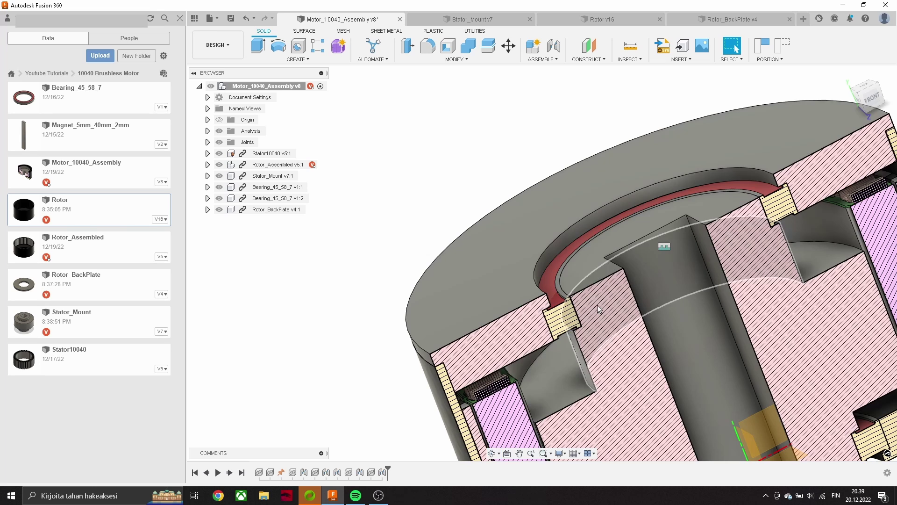
Step: Start a sketch on the Stator_Mount bottom face with a reference line from the centre
click(702, 24)
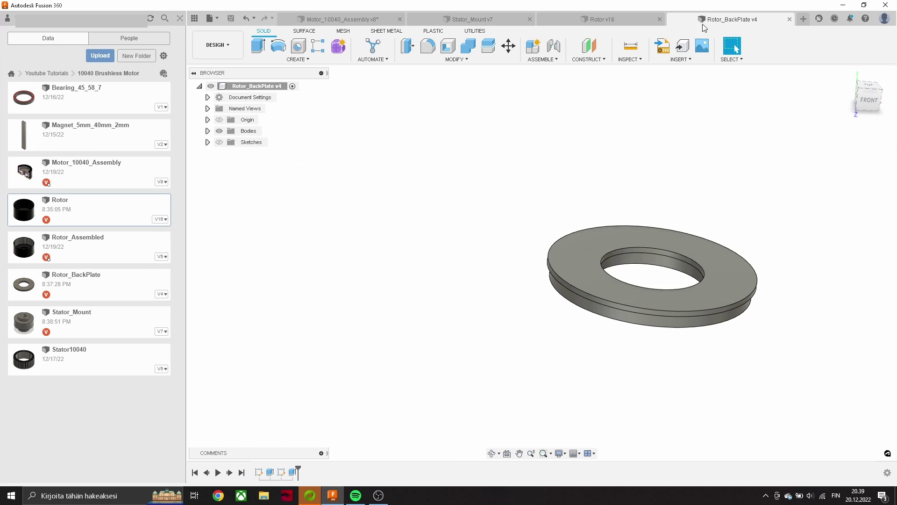
click(605, 19)
click(480, 20)
shift+middle_drag(584, 243, 699, 224)
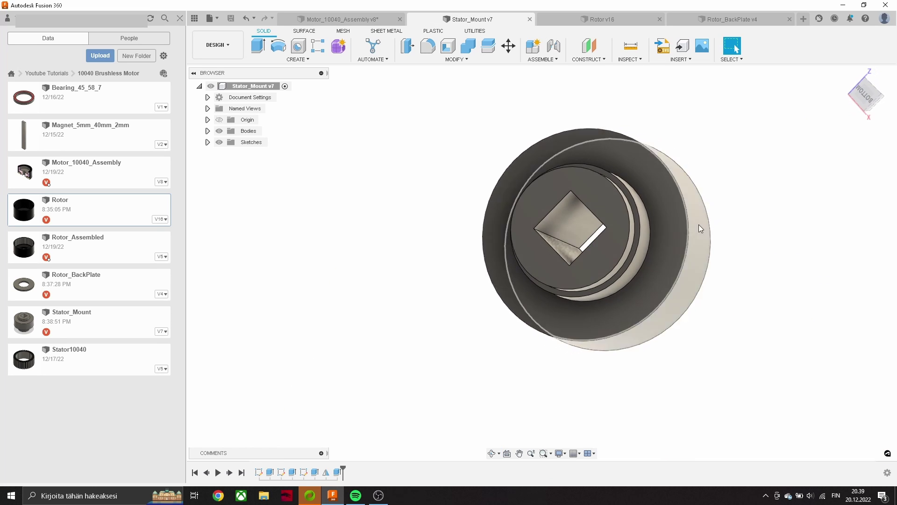
click(604, 262)
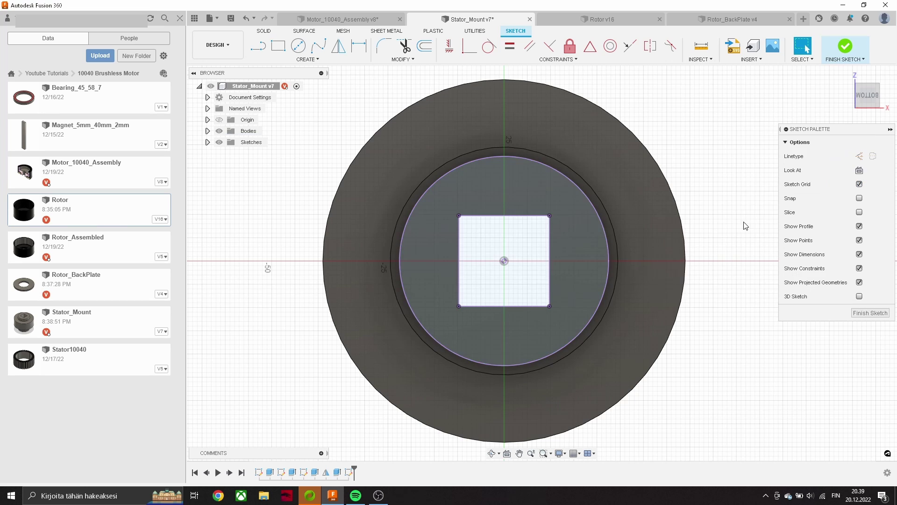
click(608, 259)
Step: Draw a Center Point Slot on the reference line beside the square opening
click(308, 60)
click(351, 151)
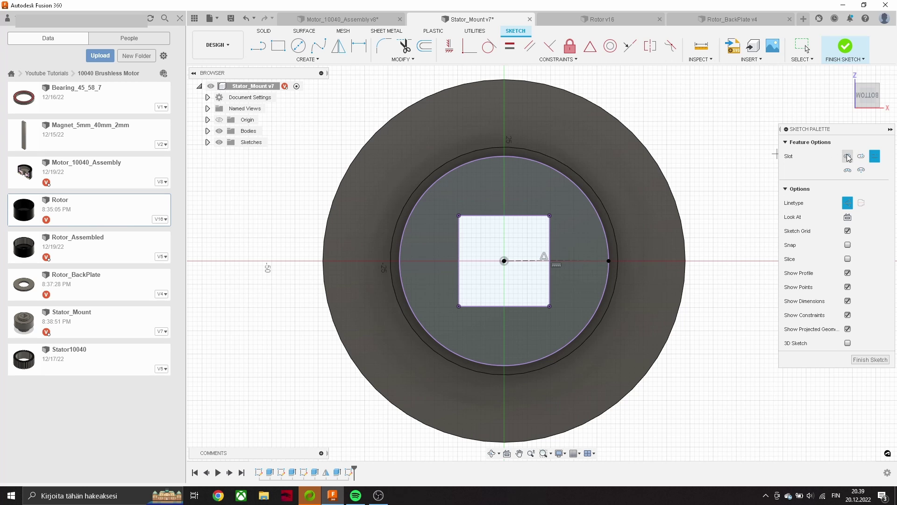
click(579, 260)
click(579, 280)
click(592, 279)
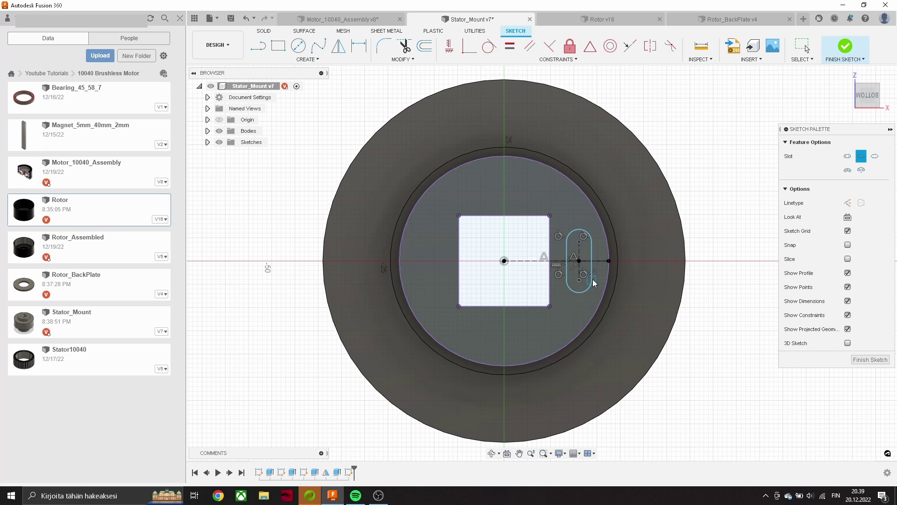
scroll(593, 279, up, 2)
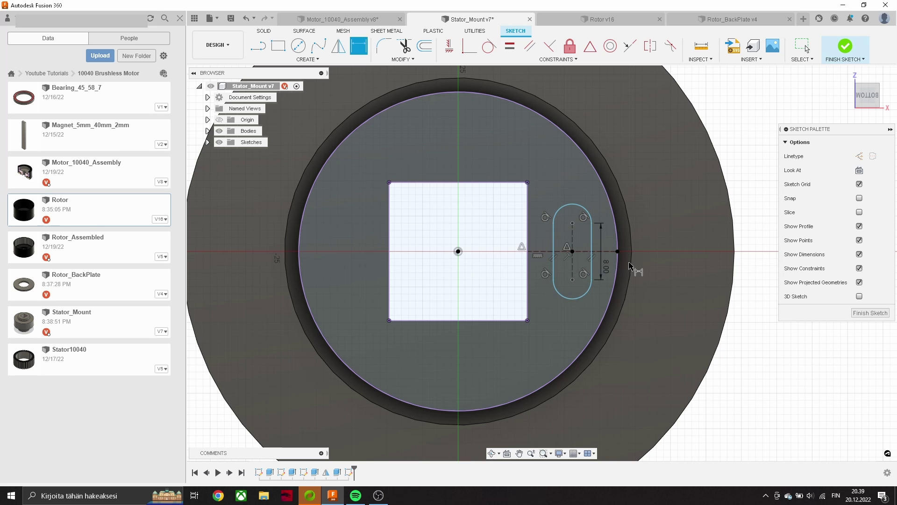
text(3)
key(Return)
Step: Extrude the slot profile as a 20 mm deep cut
key(e)
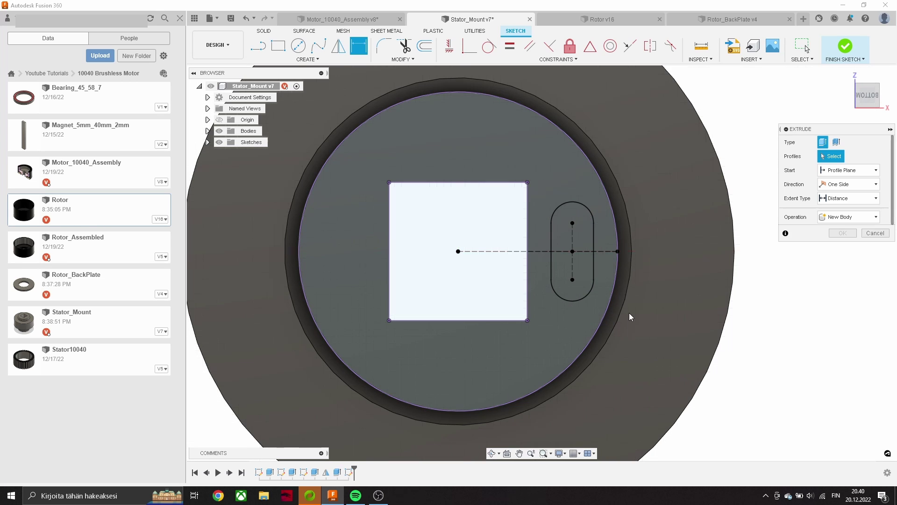
shift+middle_drag(603, 278, 513, 176)
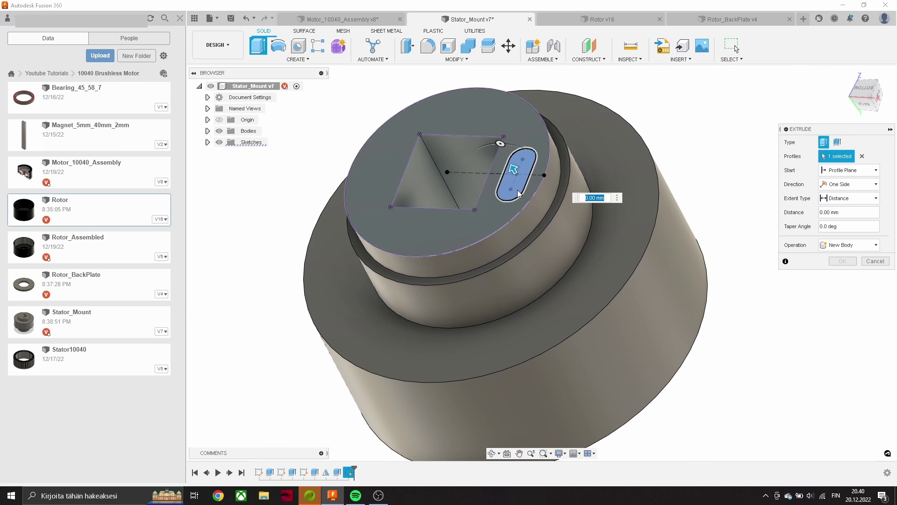
click(865, 107)
drag(514, 200, 515, 260)
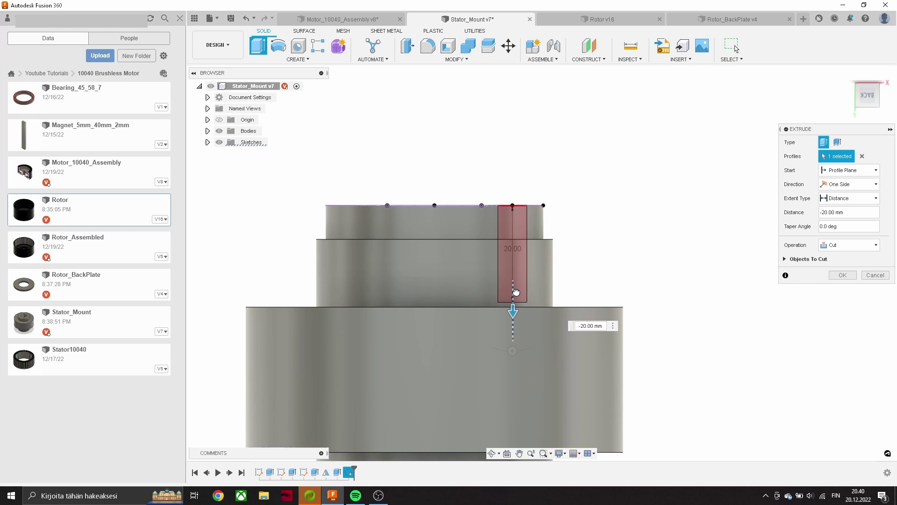
click(851, 275)
mouse_move(749, 246)
shift+middle_down()
mouse_move(707, 314)
mouse_move(686, 260)
shift+middle_up()
click(869, 97)
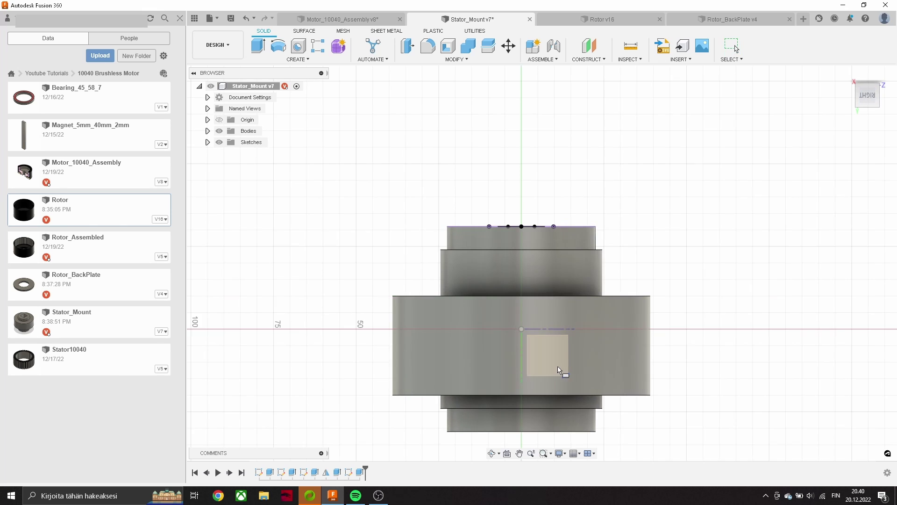
Step: Sketch on the side plane and project the slot outline into it
click(616, 226)
key(p)
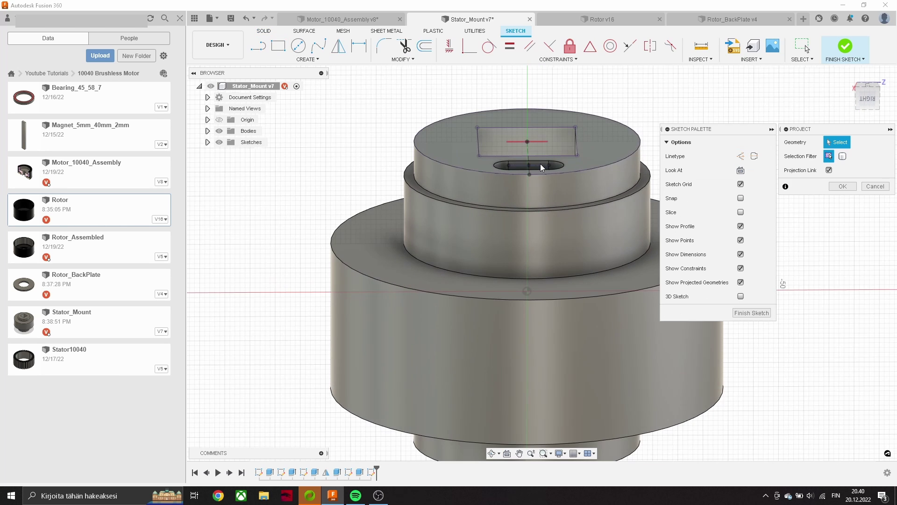
click(542, 165)
click(843, 186)
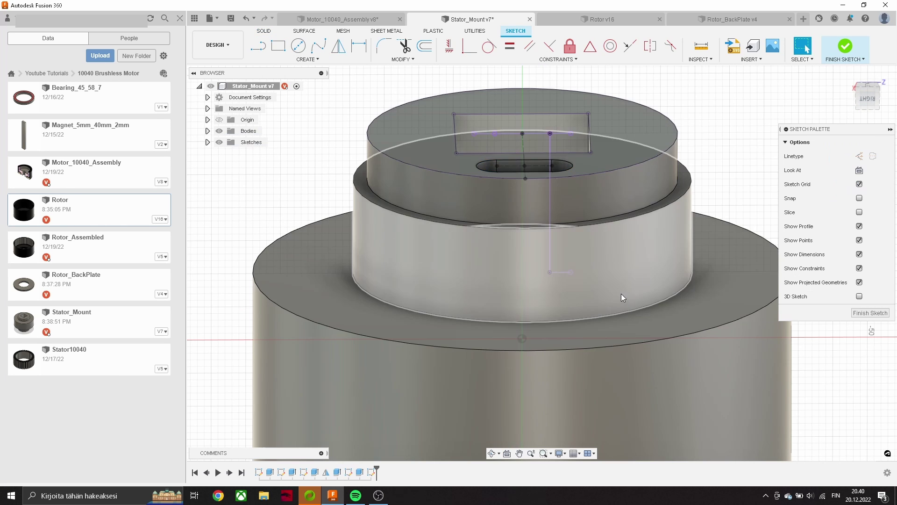
click(868, 96)
mouse_move(575, 241)
shift+middle_down()
mouse_move(574, 248)
mouse_move(289, 171)
shift+middle_up()
click(208, 142)
scroll(545, 200, up, 5)
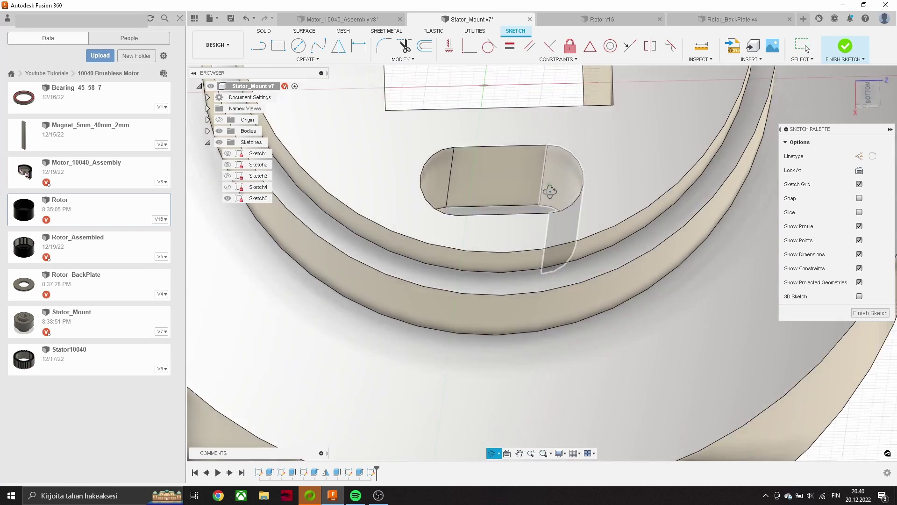
key(p)
scroll(402, 205, down, 2)
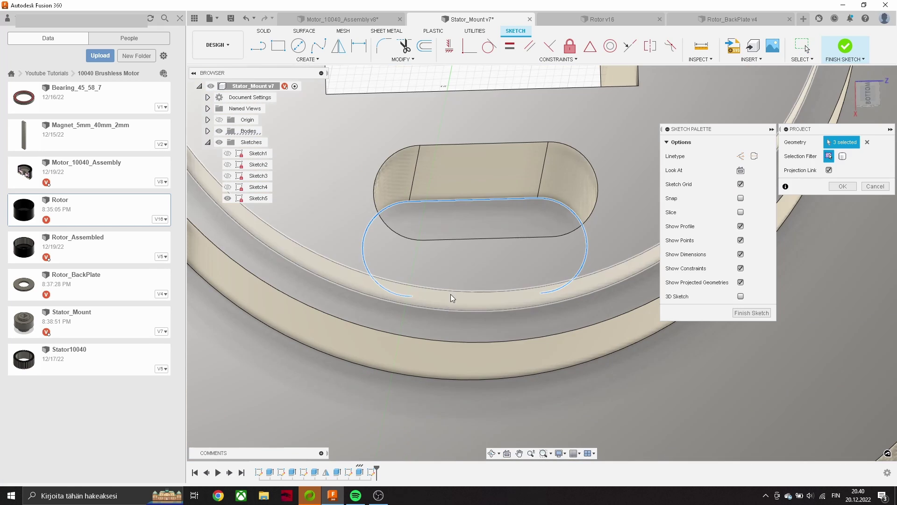
key(Return)
scroll(448, 220, down, 3)
shift+middle_drag(448, 223, 548, 260)
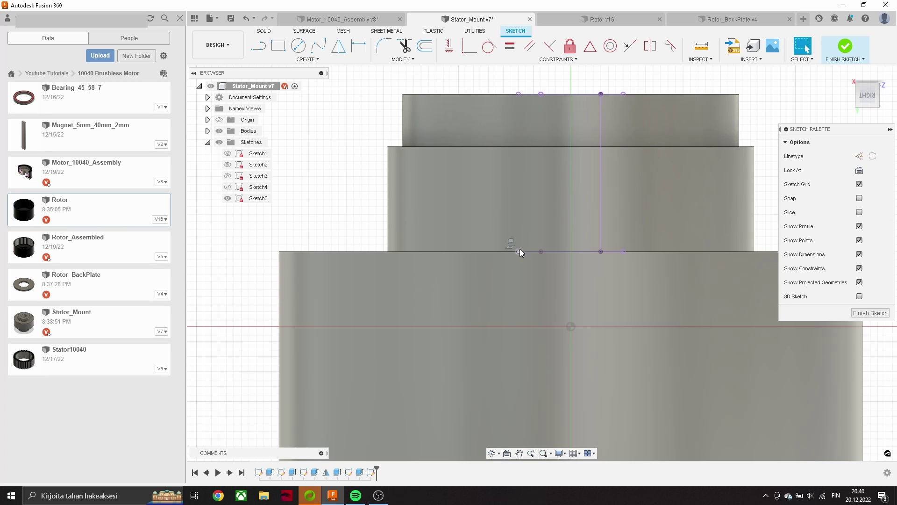
Step: Draw a closed rectangle with lines from the step's edge
key(l)
click(518, 251)
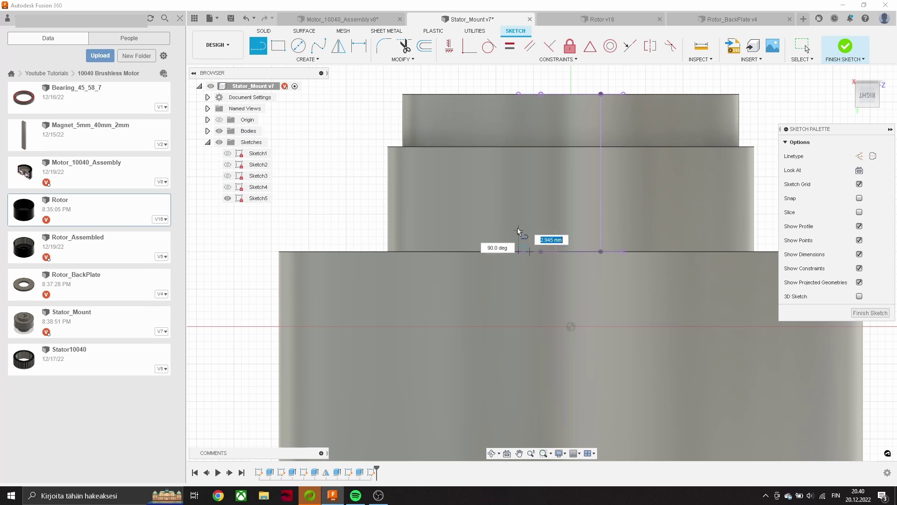
click(519, 226)
click(622, 228)
scroll(623, 234, up, 1)
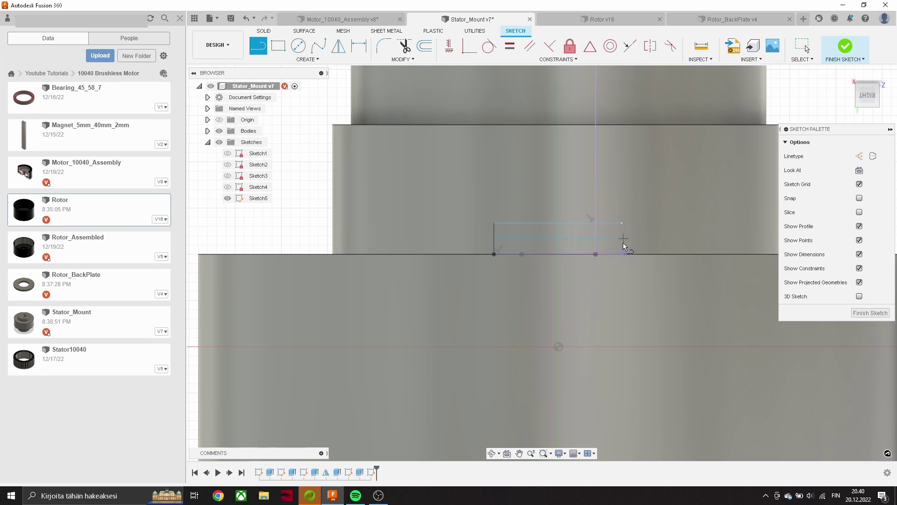
click(623, 253)
key(Escape)
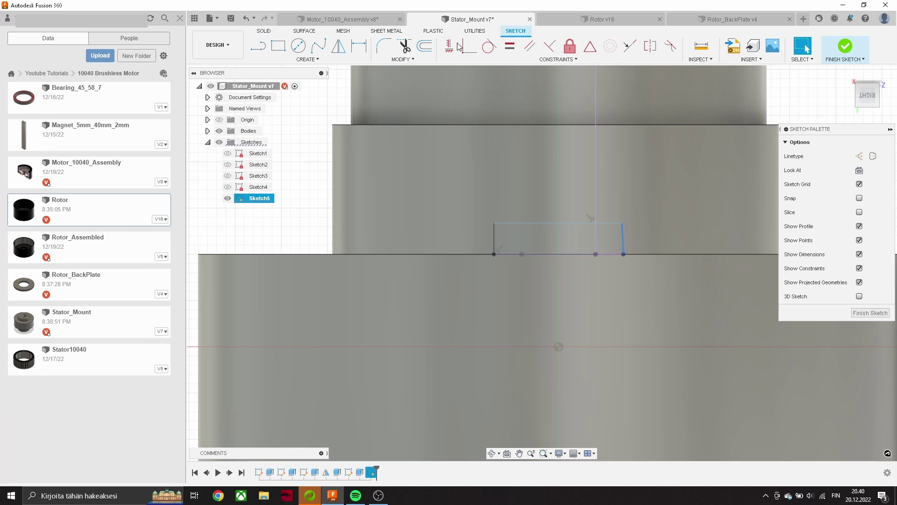
Step: Extrude the rectangle from a 30 mm offset as a 14.5 mm cut toward the slot
key(e)
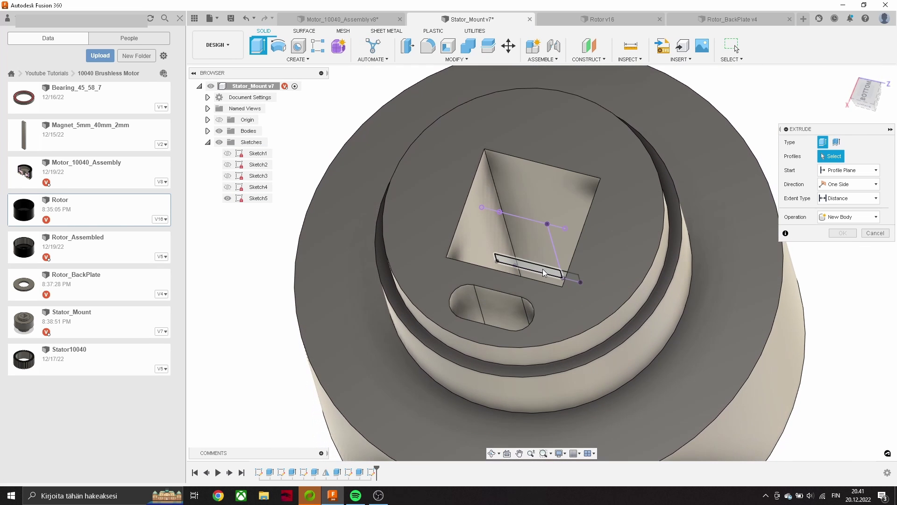
click(543, 268)
click(845, 193)
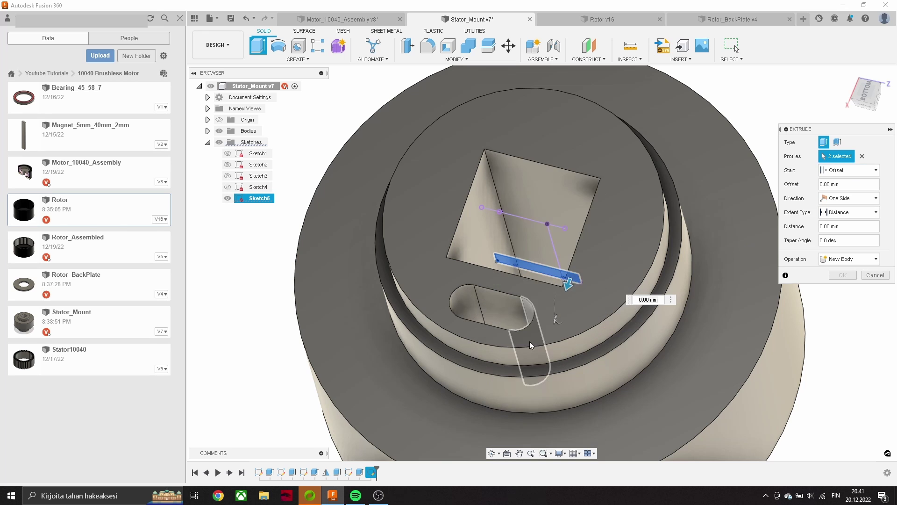
drag(569, 284, 513, 439)
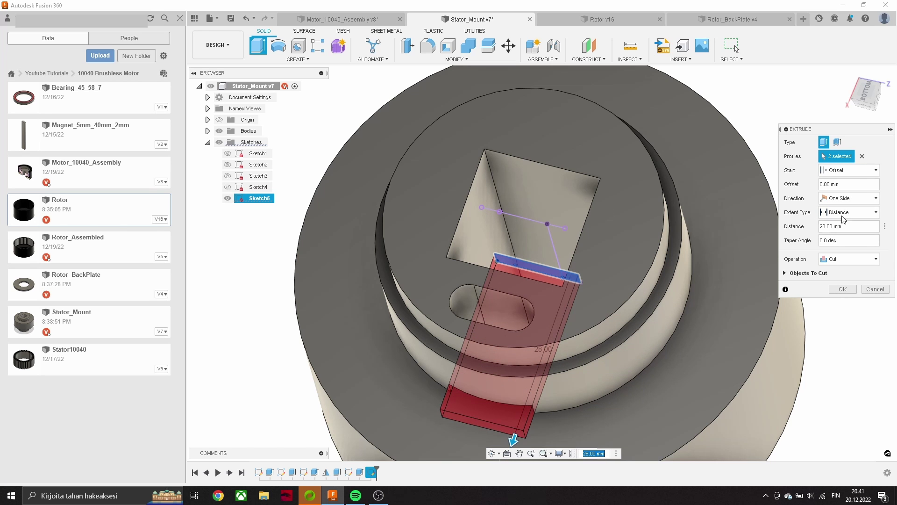
key(Return)
scroll(620, 157, down, 3)
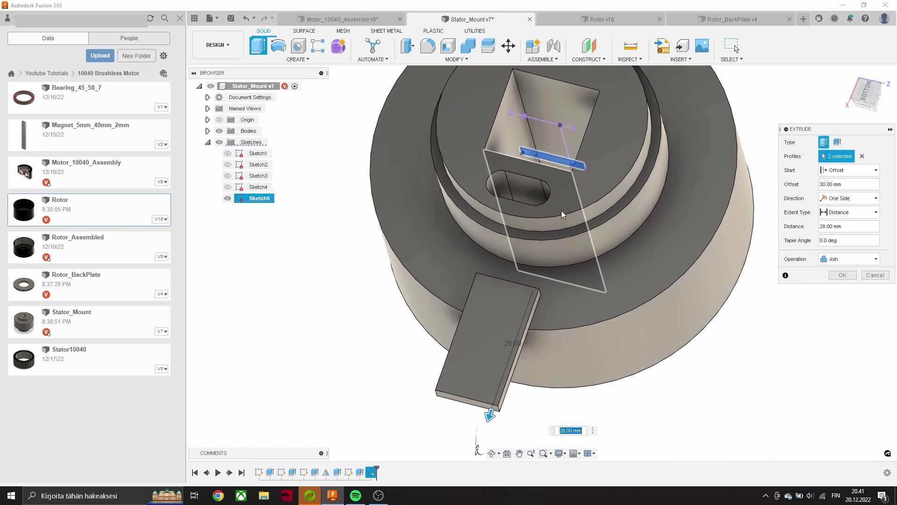
mouse_move(490, 415)
mouse_down()
mouse_move(557, 254)
mouse_move(537, 240)
mouse_move(550, 215)
mouse_up()
click(870, 94)
scroll(538, 240, up, 3)
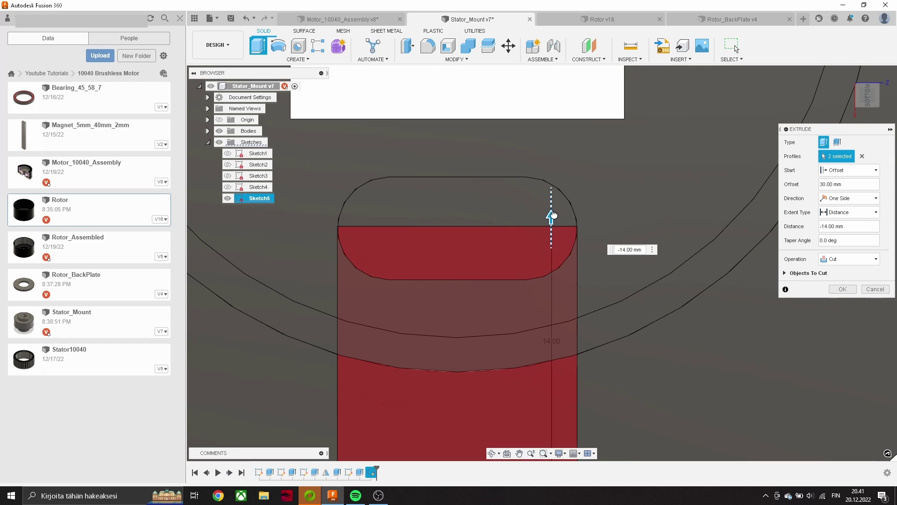
scroll(486, 253, up, 2)
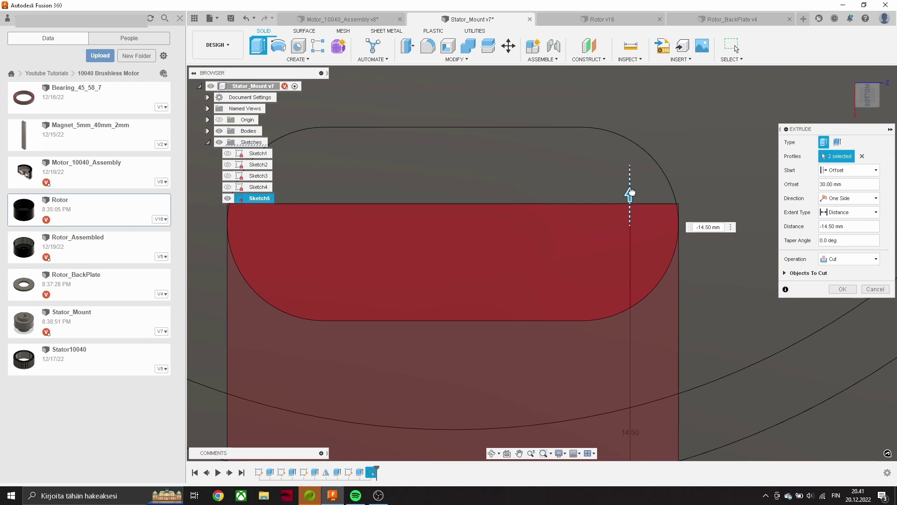
click(842, 288)
mouse_move(767, 277)
shift+middle_down()
mouse_move(594, 235)
mouse_move(591, 211)
mouse_move(451, 222)
shift+middle_up()
Step: Fillet the notch's vertical edges and the slot's edges at 2.5 mm
key(f)
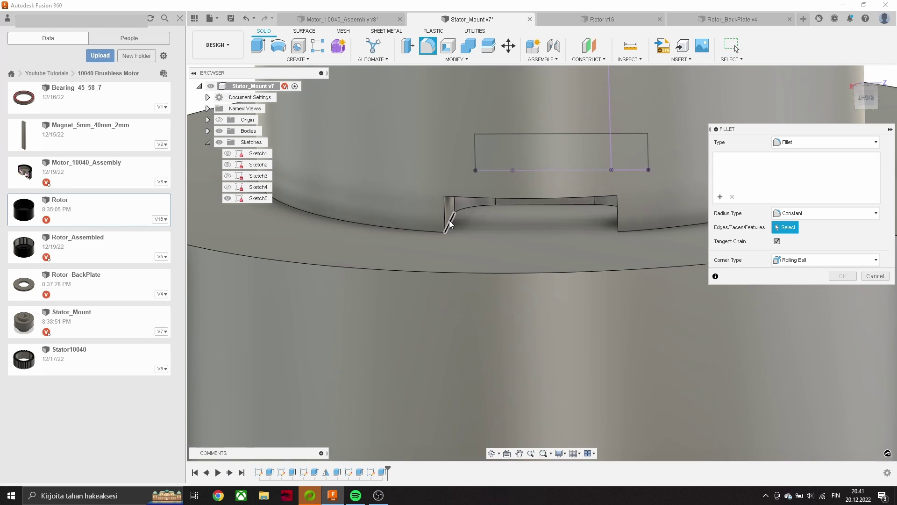
click(450, 222)
click(619, 226)
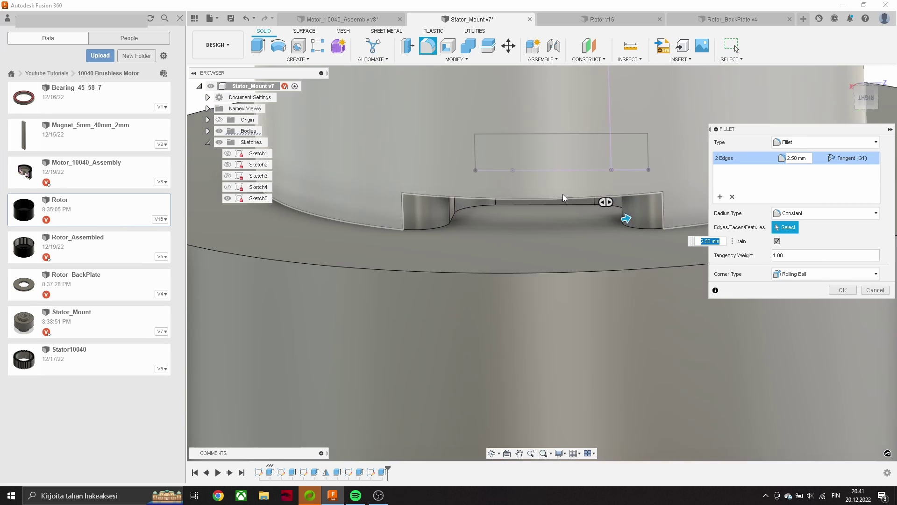
mouse_move(619, 225)
shift+middle_down()
mouse_move(555, 256)
mouse_move(673, 217)
shift+middle_up()
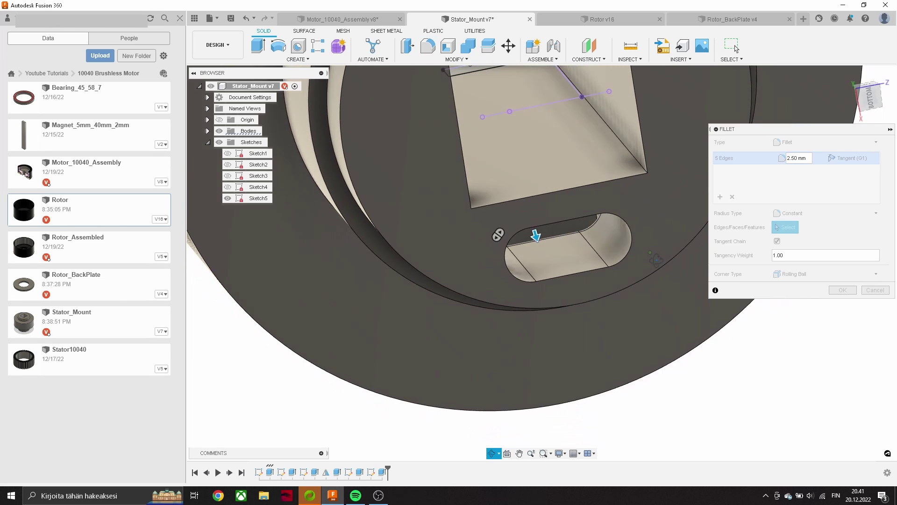
click(619, 226)
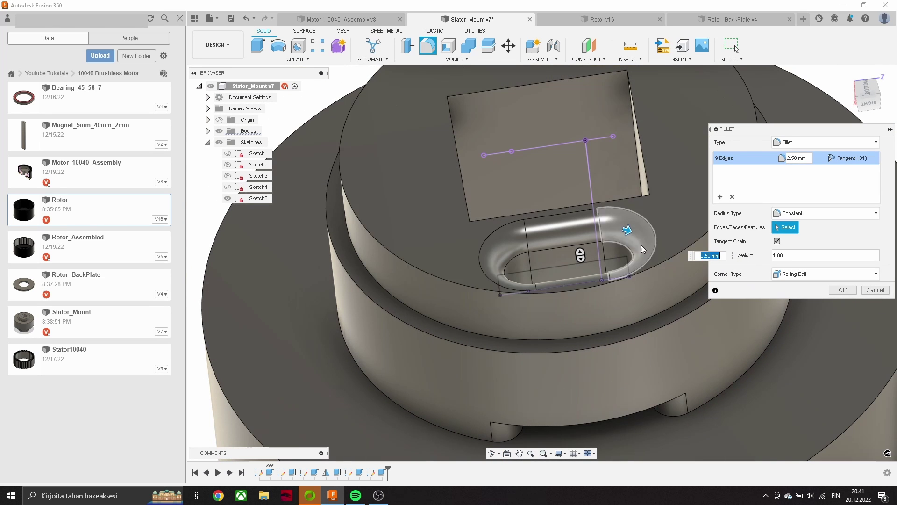
key(Return)
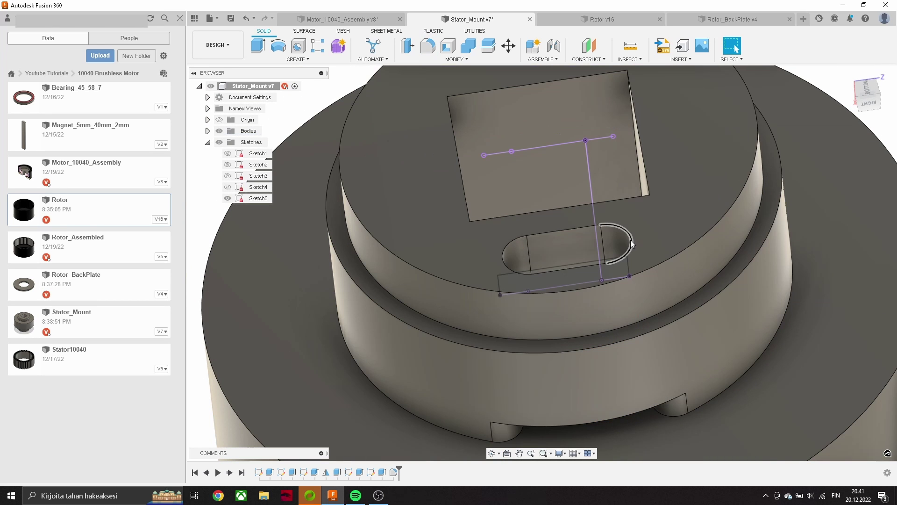
click(631, 244)
key(f)
click(851, 295)
Step: Hide Sketch5 and measure the slot's face
scroll(711, 276, down, 5)
click(227, 198)
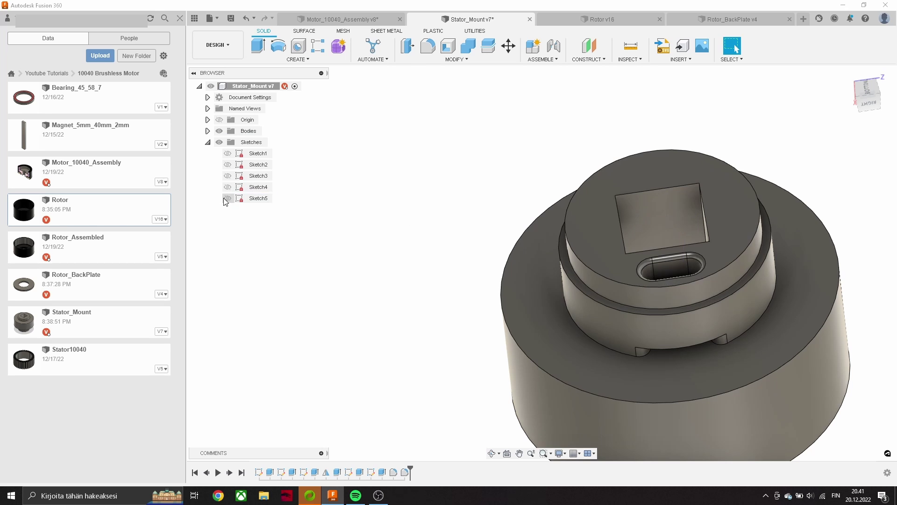
shift+middle_drag(607, 280, 644, 285)
scroll(644, 284, up, 3)
key(i)
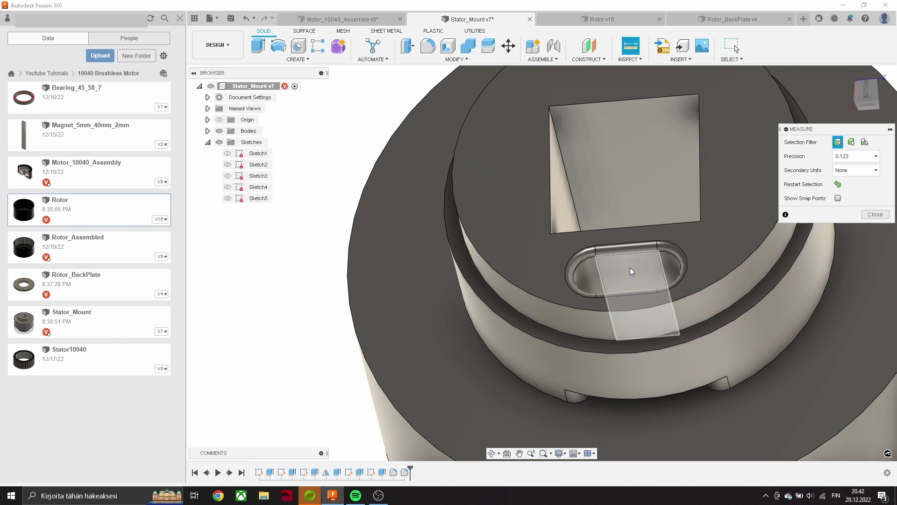
click(630, 271)
key(Escape)
Step: Finish Sketch5 on the stator mount and save it as a new version
click(371, 472)
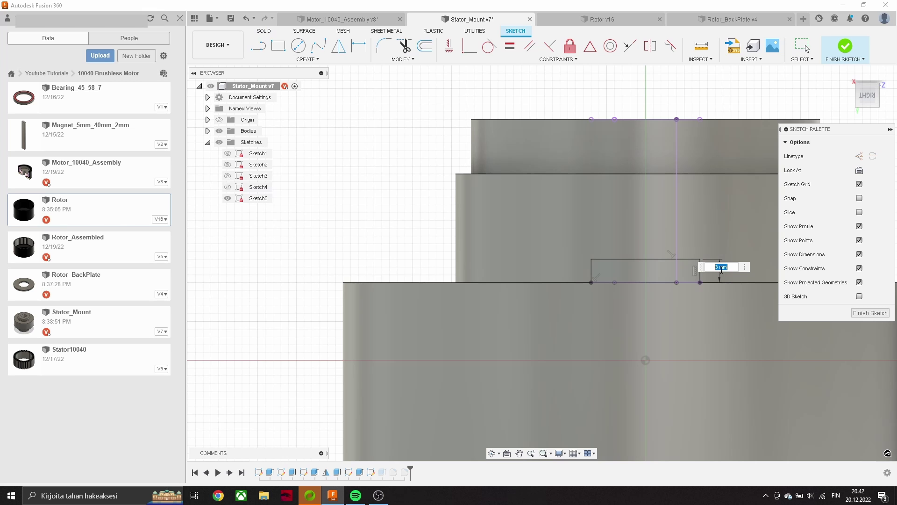
click(845, 46)
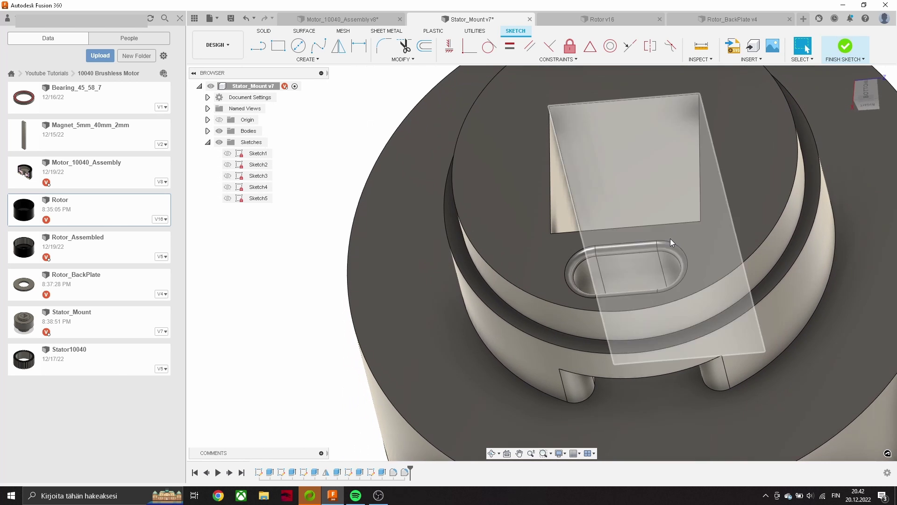
mouse_move(670, 239)
shift+middle_down()
mouse_move(691, 298)
mouse_move(673, 243)
shift+middle_up()
click(231, 18)
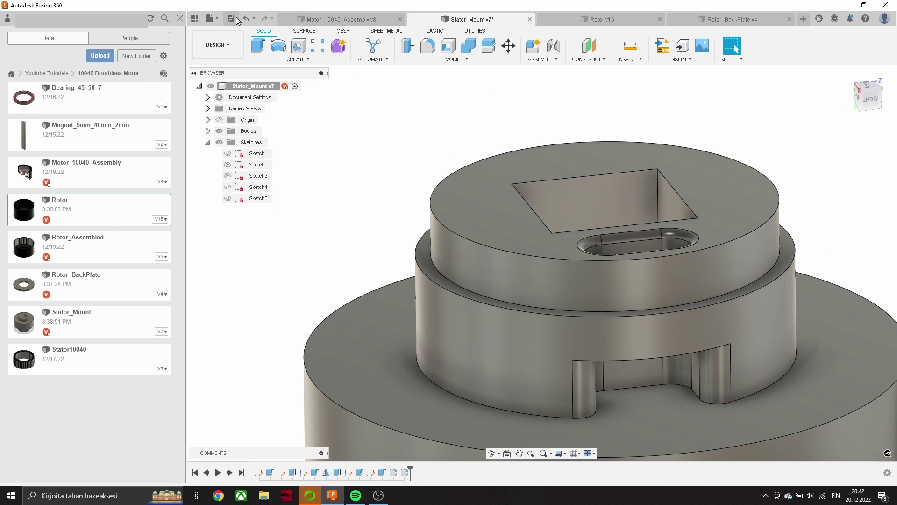
click(438, 262)
Step: In Motor_10040_Assembly, turn off the Analysis section cut and orbit to an oblique view
click(334, 21)
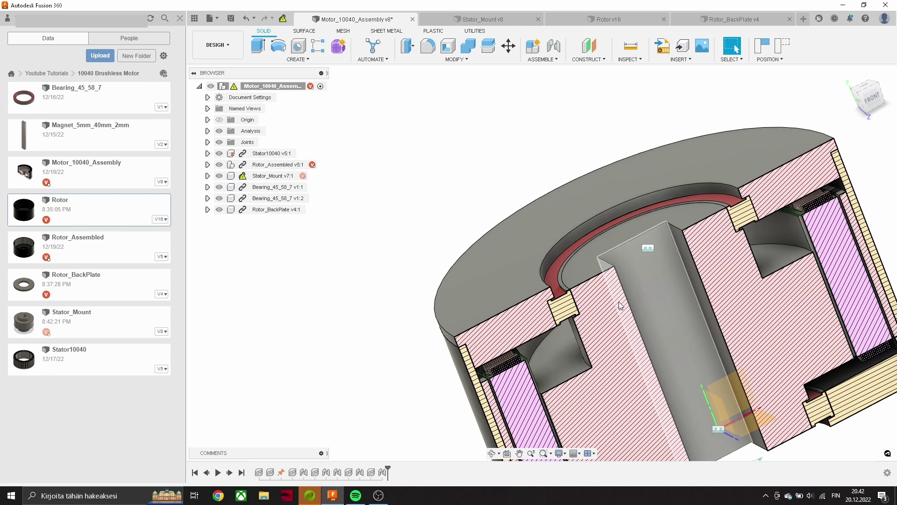
shift+middle_drag(620, 305, 420, 164)
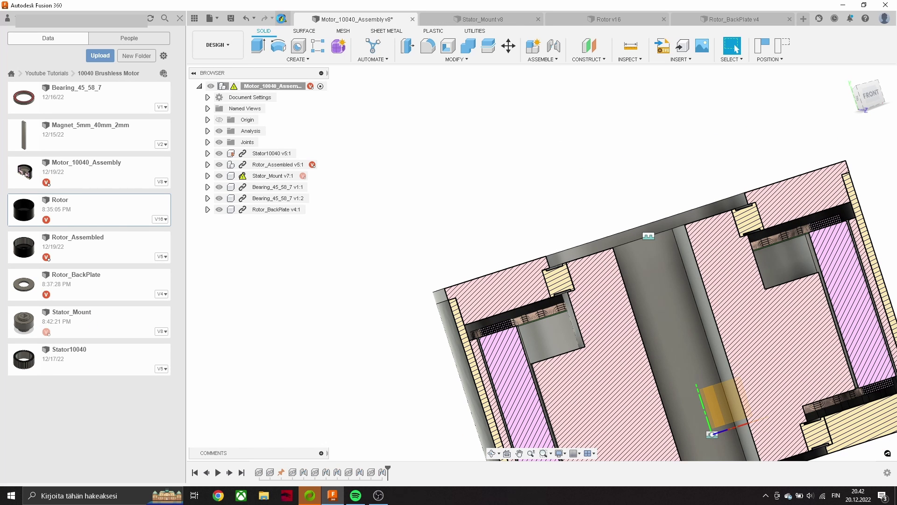
mouse_move(645, 309)
shift+middle_down()
mouse_move(608, 297)
mouse_move(528, 234)
mouse_move(581, 328)
shift+middle_up()
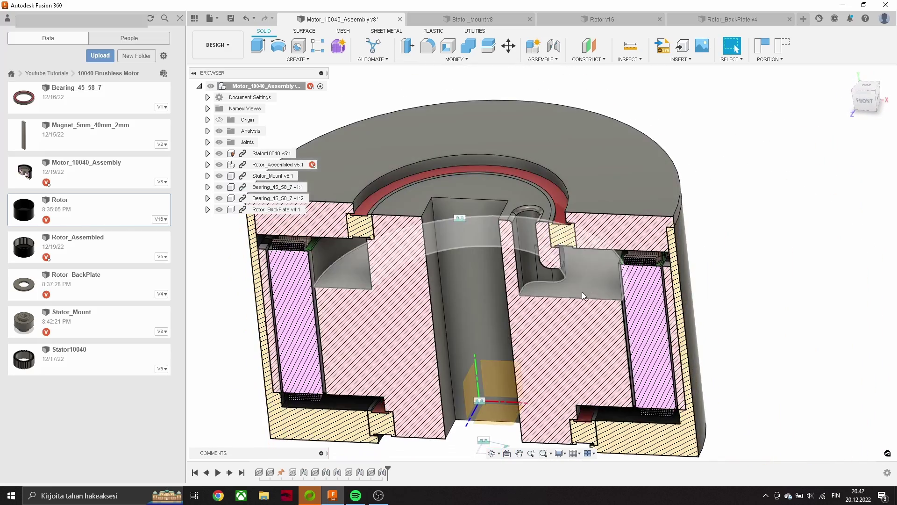
click(219, 131)
mouse_move(627, 306)
shift+middle_down()
mouse_move(679, 347)
mouse_move(645, 316)
mouse_move(632, 344)
mouse_move(667, 353)
mouse_move(626, 352)
shift+middle_up()
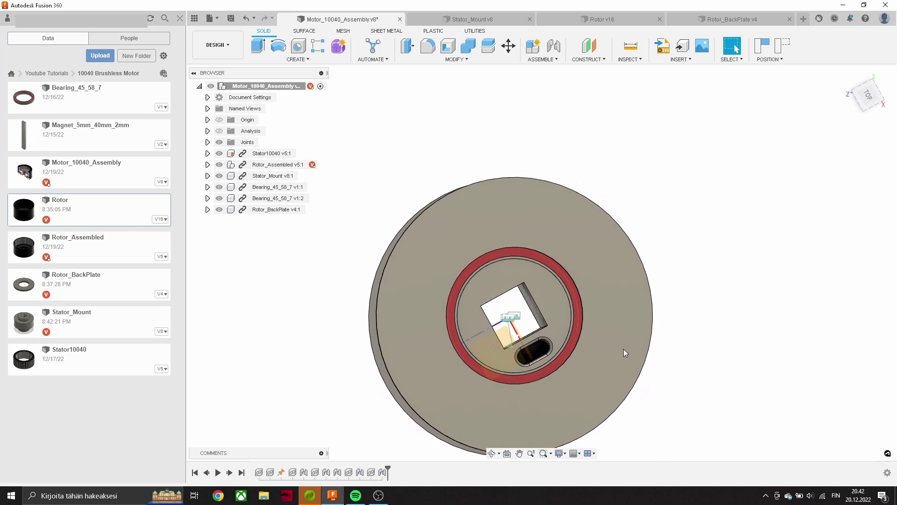
scroll(548, 343, up, 5)
scroll(547, 344, down, 5)
mouse_move(548, 343)
shift+middle_down()
mouse_move(560, 280)
mouse_move(585, 234)
mouse_move(578, 295)
shift+middle_up()
Step: Apply the Coating - Black Oxide appearance to the Rotor_BackPlate ring and save a new version
click(714, 25)
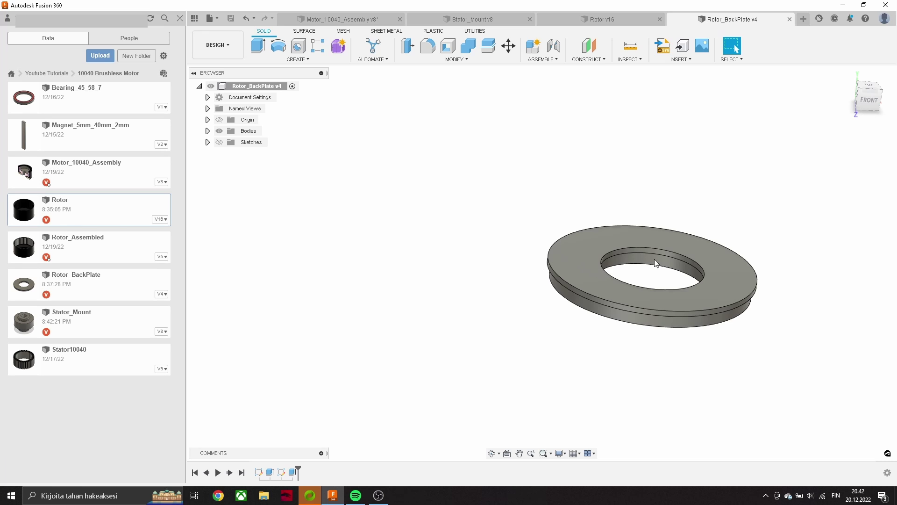
text(bla)
text(lack)
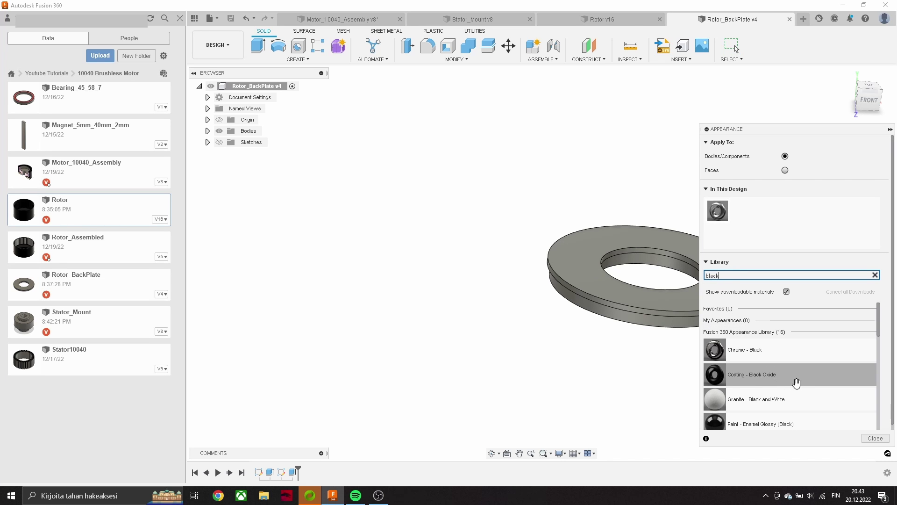
drag(737, 381, 661, 327)
key(Escape)
click(230, 18)
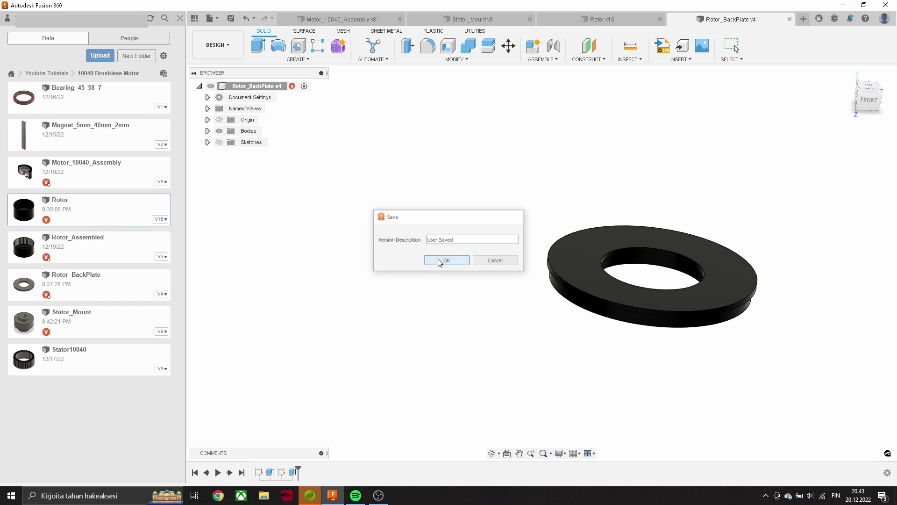
click(447, 260)
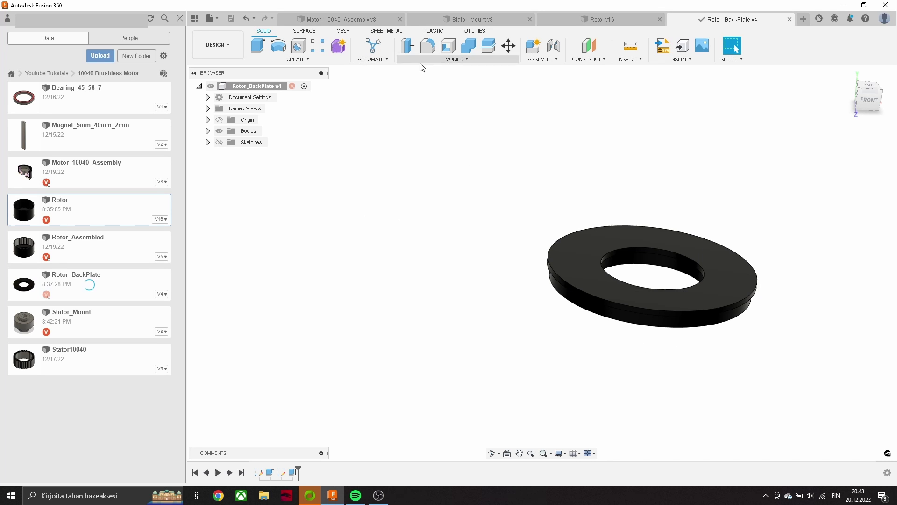
Step: Return to the motor assembly and show its section cut again
click(346, 20)
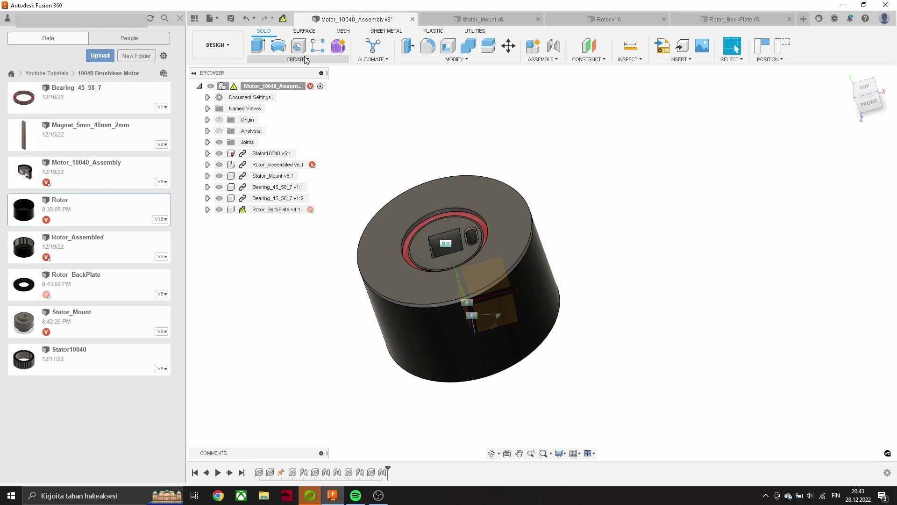
middle_drag(495, 237, 813, 241)
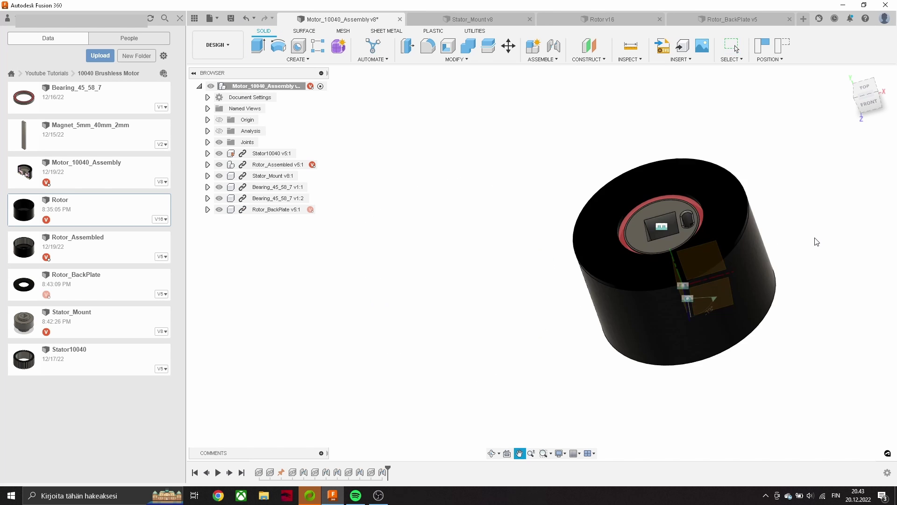
scroll(568, 244, up, 3)
shift+middle_drag(568, 244, 706, 242)
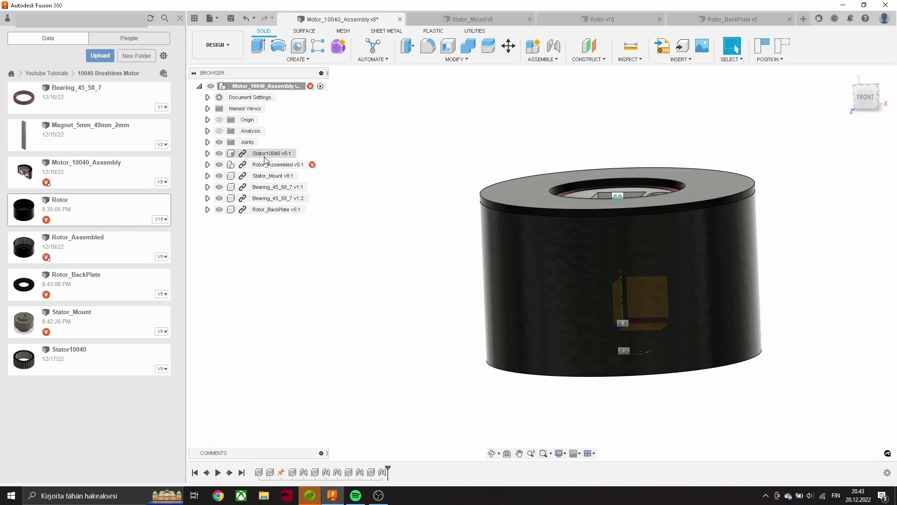
click(219, 131)
scroll(490, 211, up, 3)
scroll(490, 211, up, 5)
key(i)
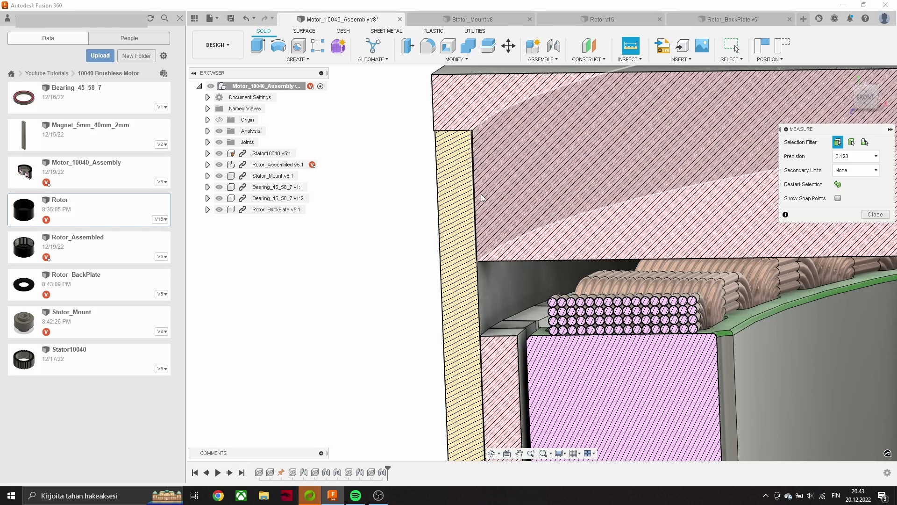
Step: Measure between two faces of the Rotor_BackPlate ring
click(719, 19)
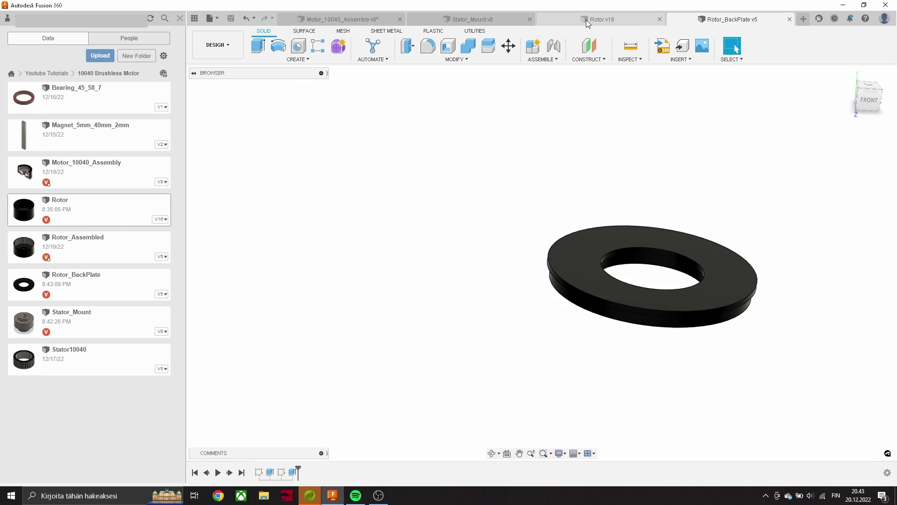
click(586, 20)
click(750, 18)
key(i)
scroll(594, 299, up, 3)
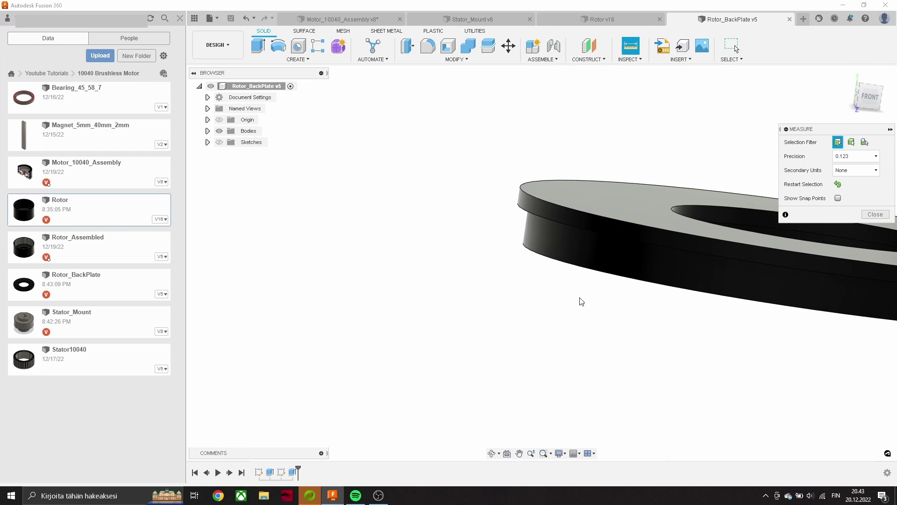
shift+middle_drag(579, 302, 529, 294)
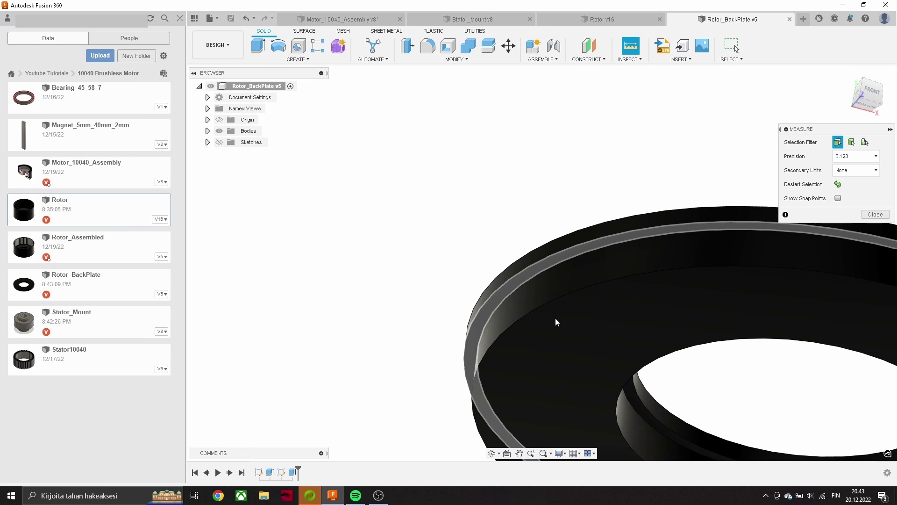
click(512, 292)
click(705, 260)
key(Escape)
scroll(536, 219, down, 5)
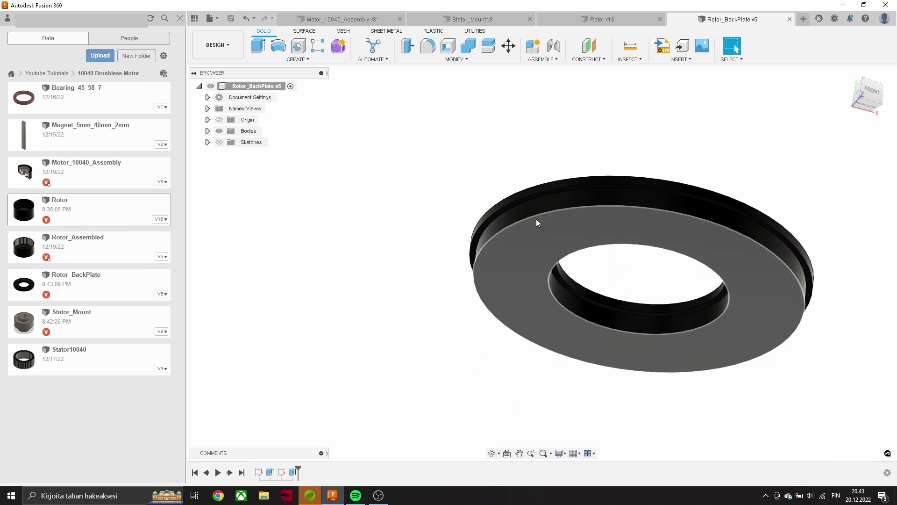
shift+middle_drag(536, 218, 613, 272)
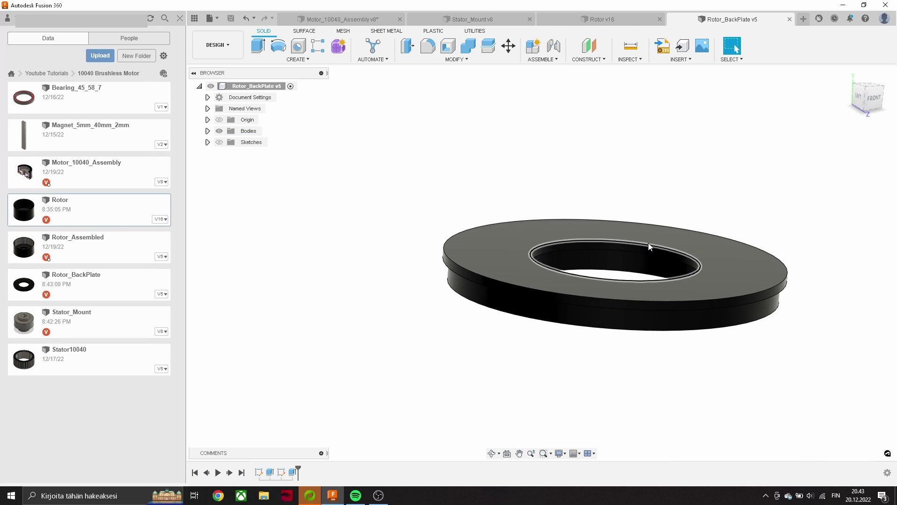
Step: Go back to the motor assembly and orbit the section to an isometric angle
click(603, 19)
click(463, 19)
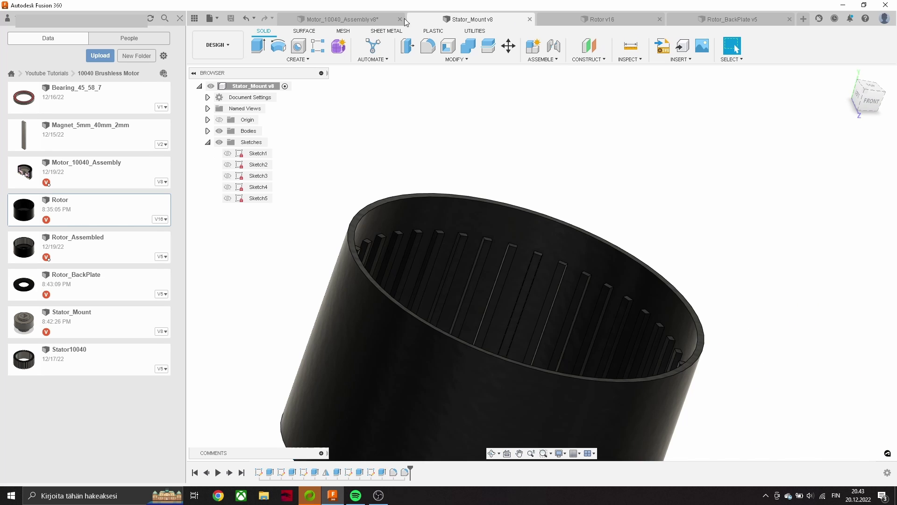
click(405, 19)
scroll(607, 211, down, 5)
shift+middle_drag(672, 209, 800, 196)
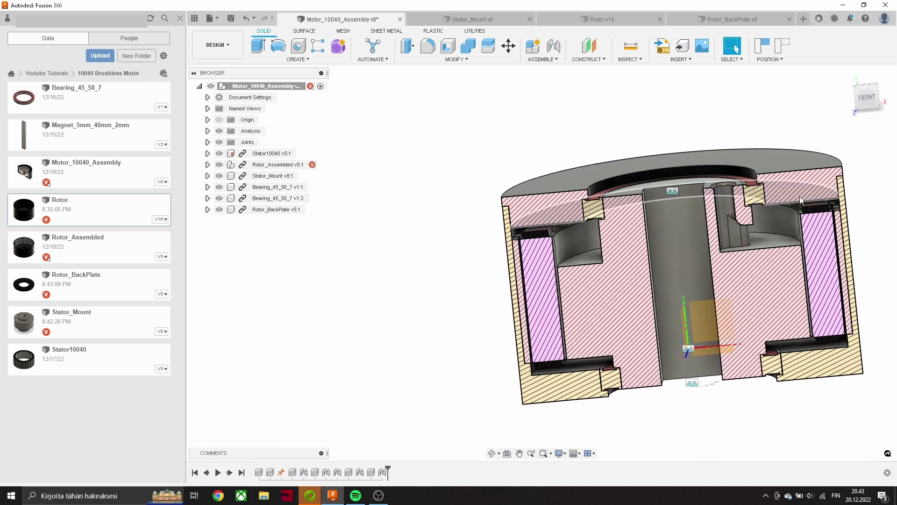
shift+middle_drag(678, 262, 744, 262)
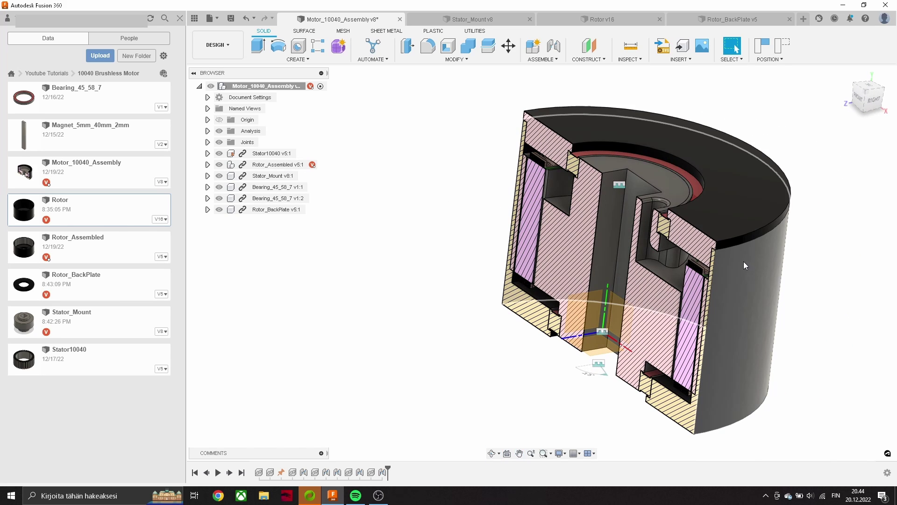
click(737, 19)
Step: Start a sketch through the washer and project the washer outline into it
click(577, 260)
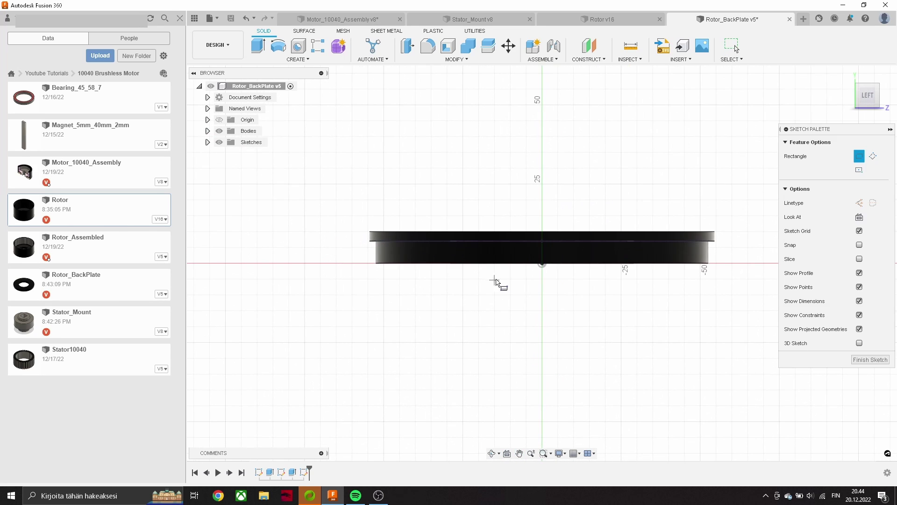
key(p)
click(525, 253)
key(Return)
scroll(542, 270, up, 3)
key(l)
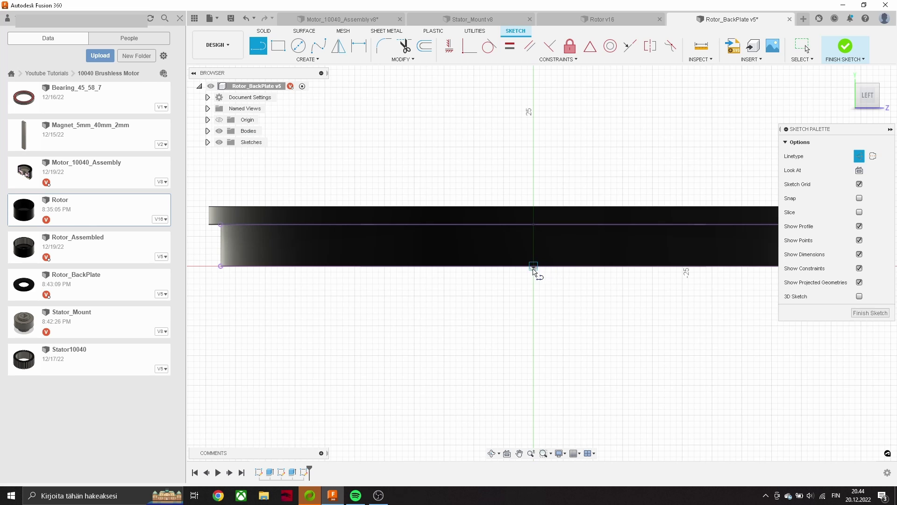
key(Escape)
Step: Draw a circle centred on the axis and give it a diameter dimension
key(c)
click(533, 245)
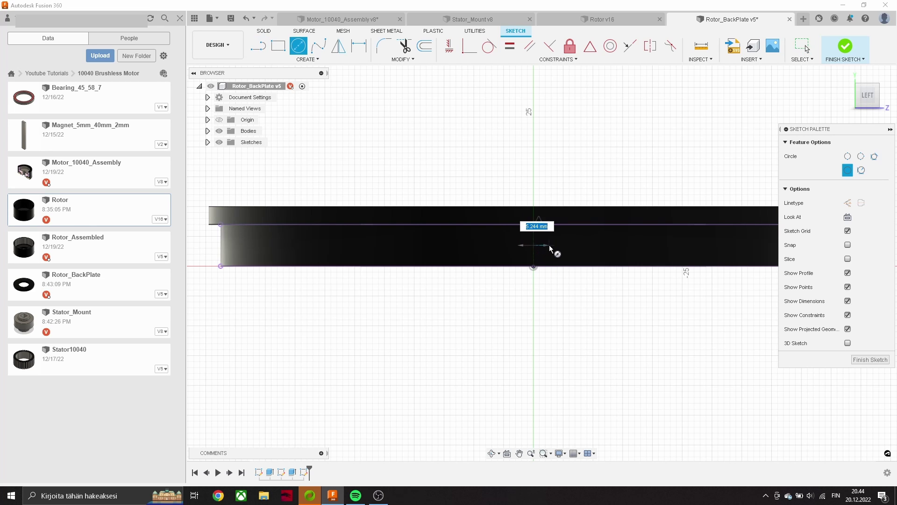
scroll(549, 245, up, 2)
key(Escape)
key(d)
click(549, 246)
click(601, 251)
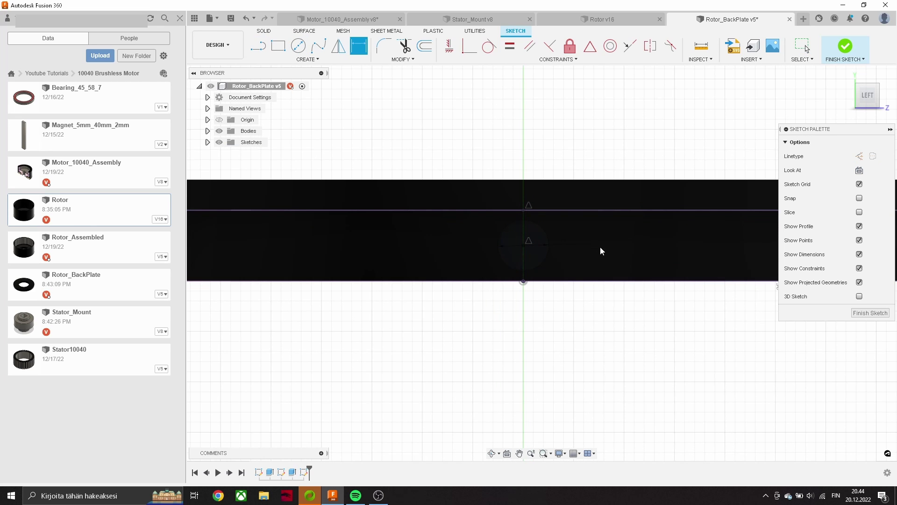
Step: Cut-extrude the circle from an offset start into the rim, 18 mm deep
key(e)
click(522, 244)
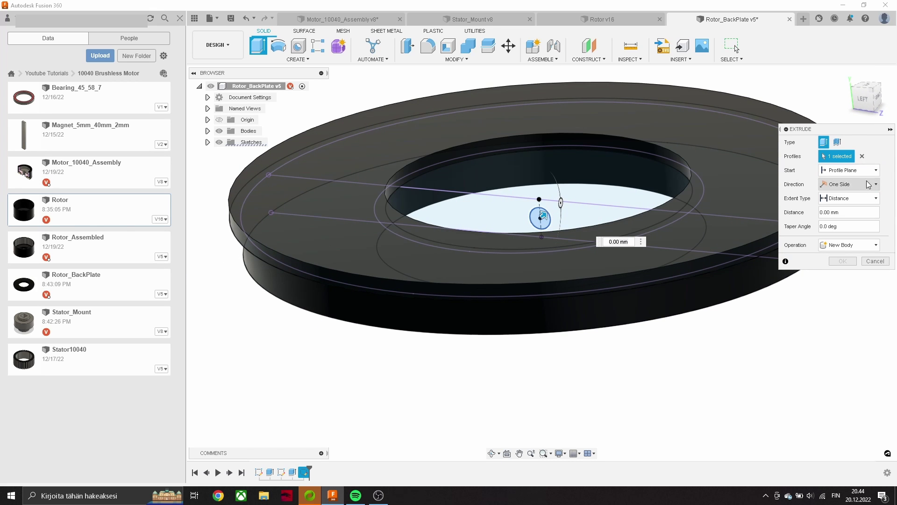
click(851, 170)
click(835, 186)
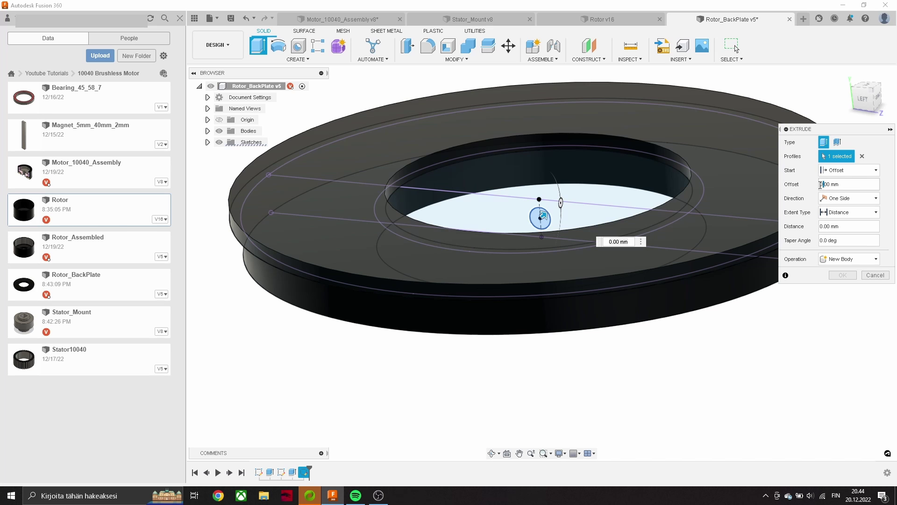
key(Return)
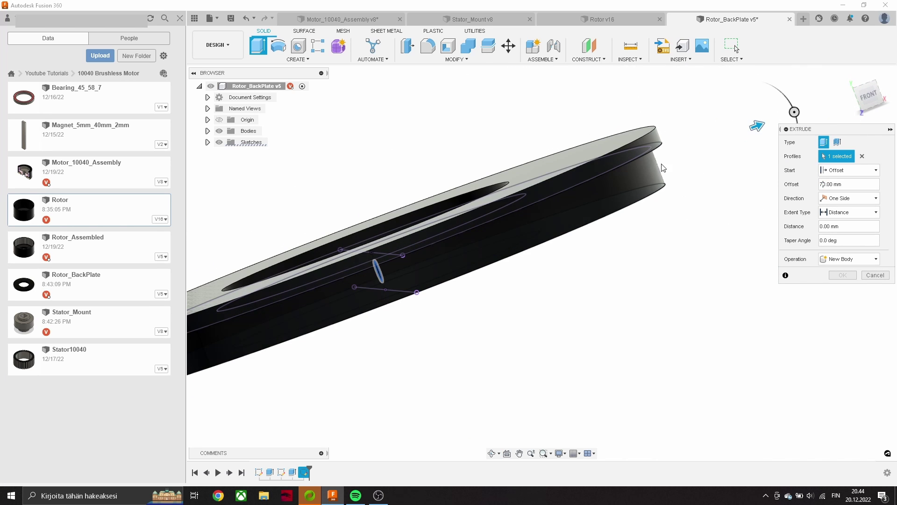
drag(741, 132, 631, 176)
shift+middle_drag(631, 176, 642, 190)
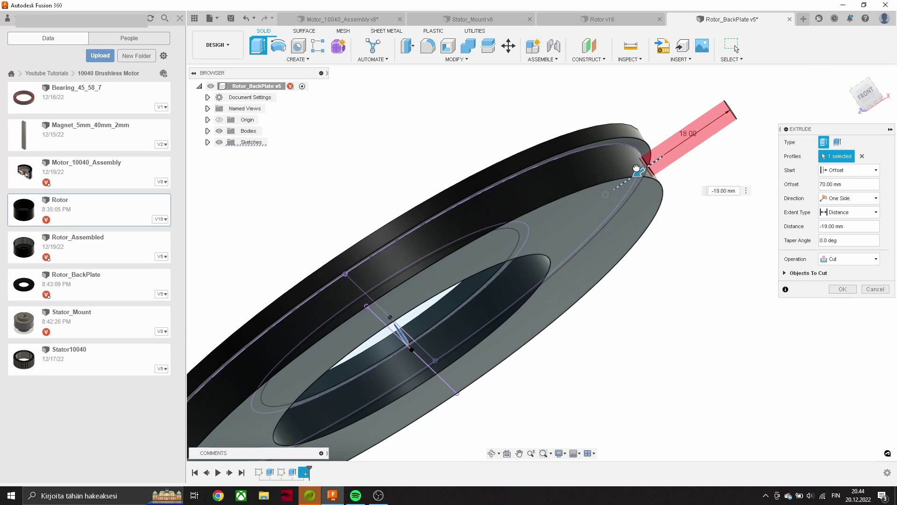
drag(636, 168, 603, 190)
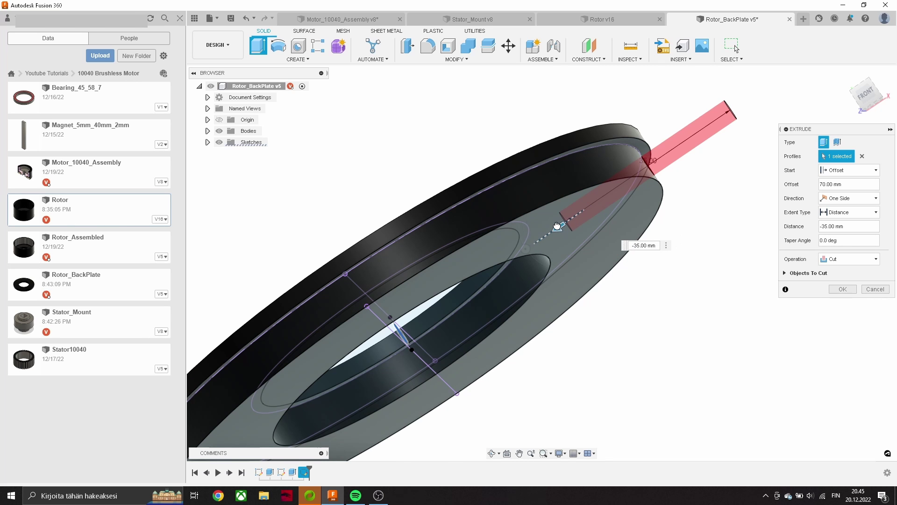
shift+middle_drag(557, 227, 806, 287)
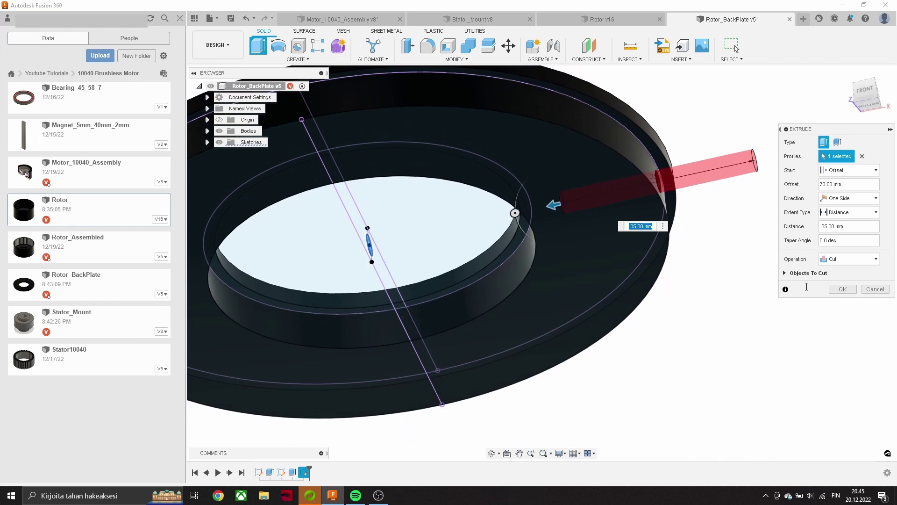
drag(616, 193, 647, 184)
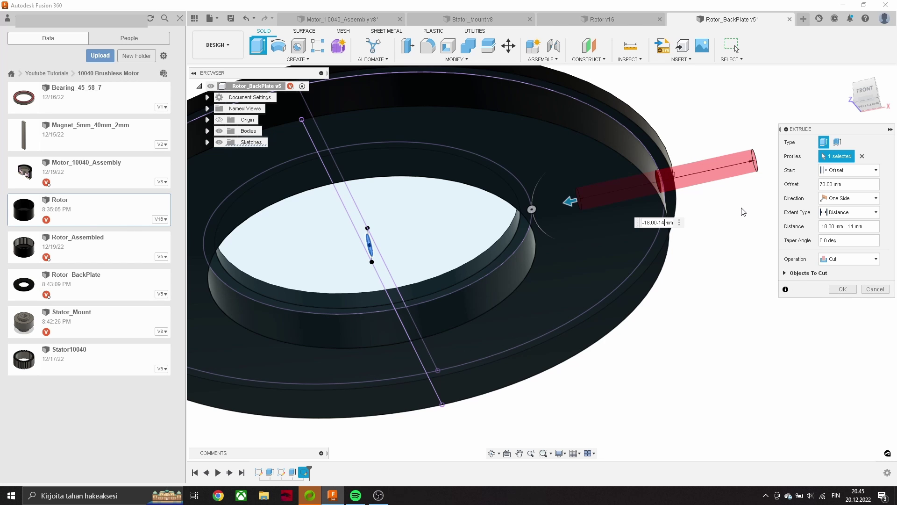
key(Return)
shift+middle_drag(536, 102, 696, 200)
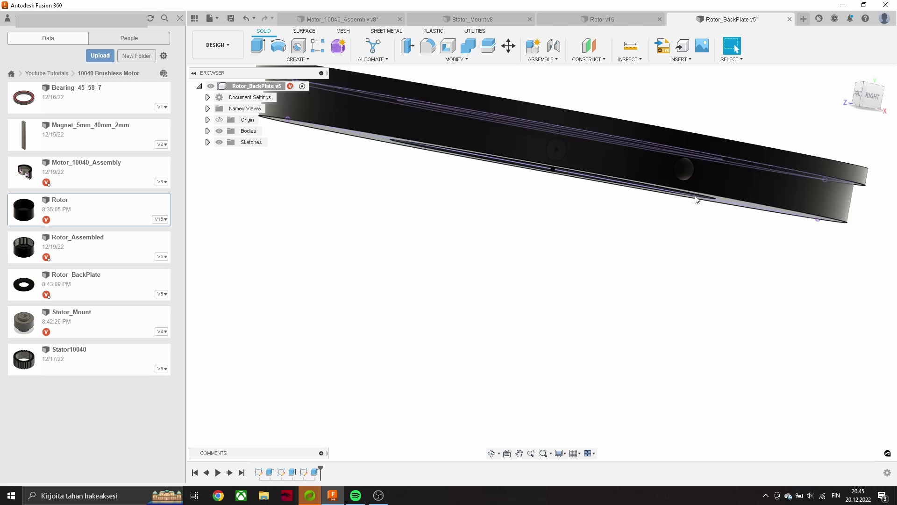
Step: Set up a Features circular pattern of the hole around the plate's central axis
click(298, 59)
click(294, 194)
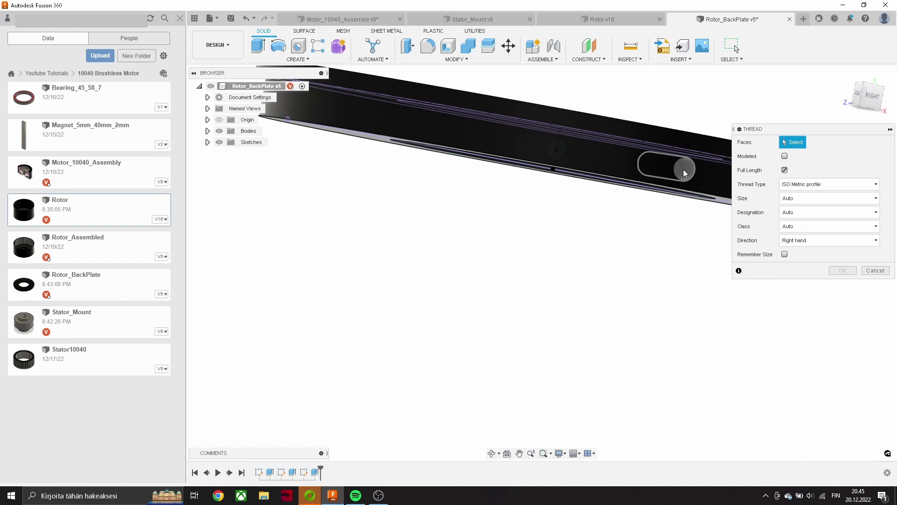
shift+middle_drag(702, 182, 731, 210)
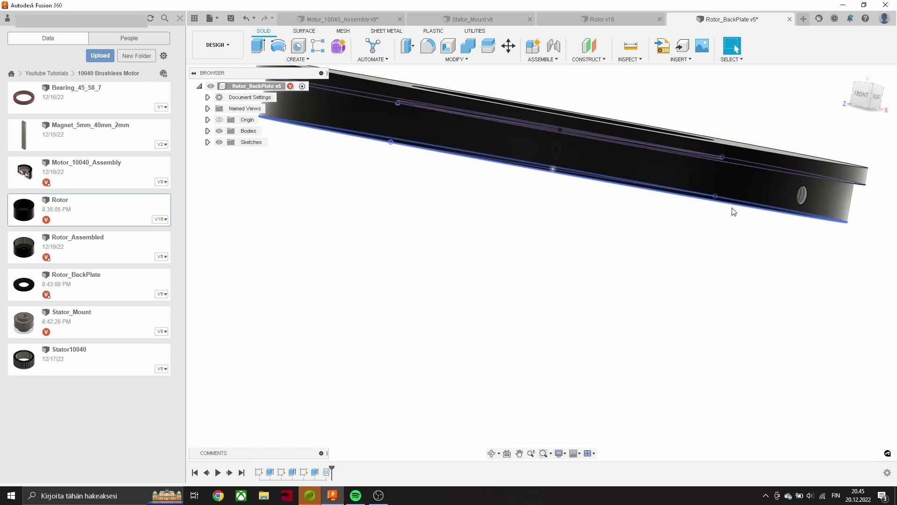
click(298, 59)
click(352, 277)
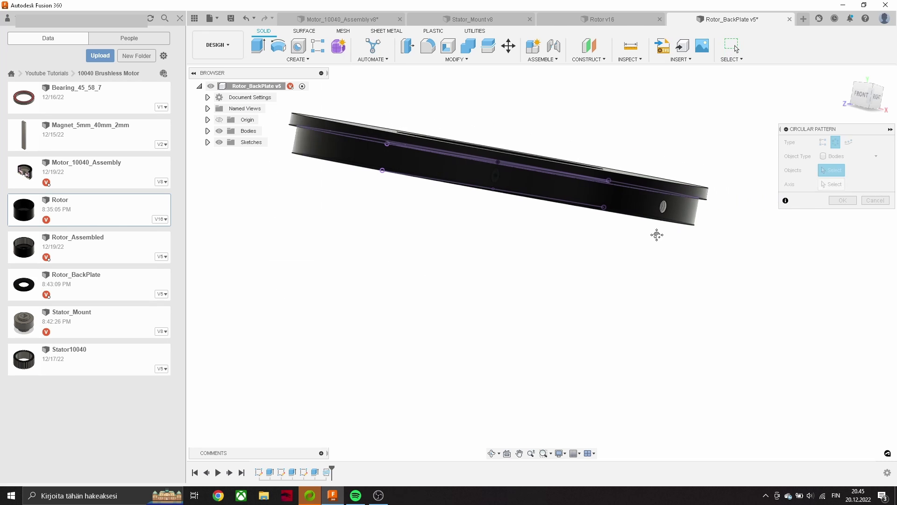
click(847, 158)
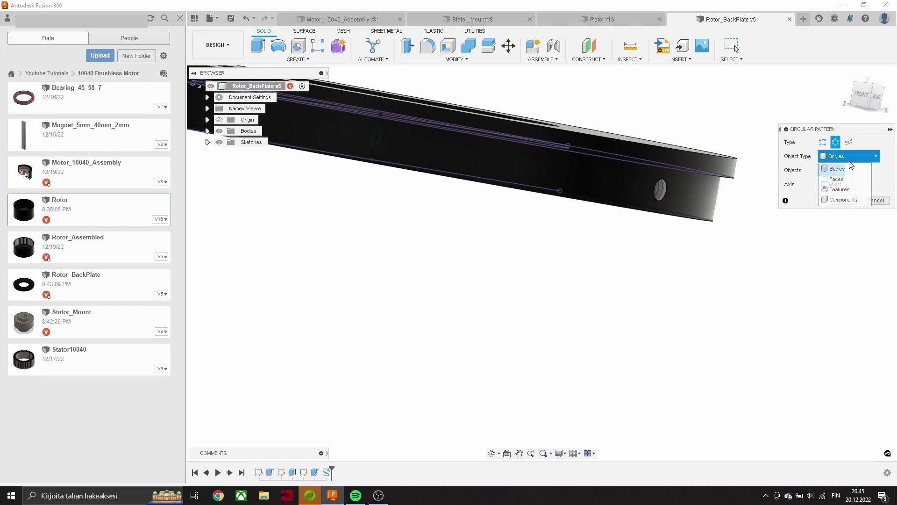
click(839, 189)
click(315, 472)
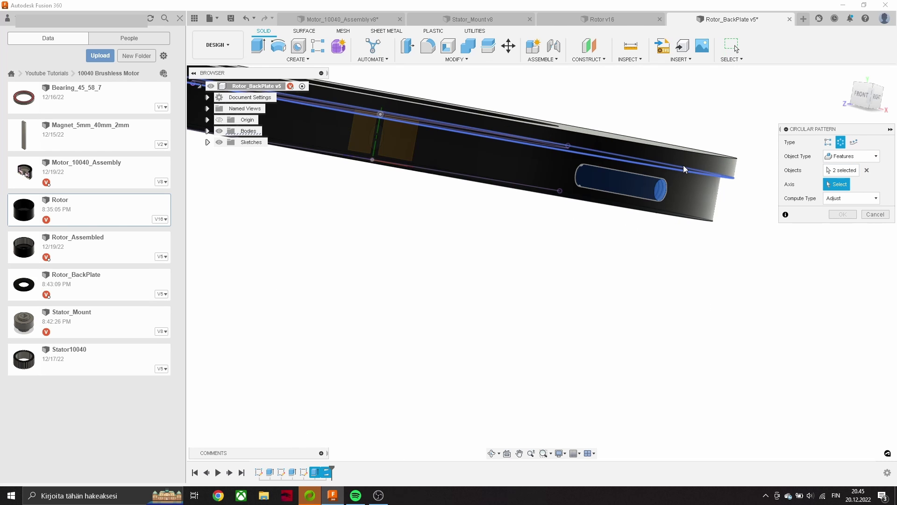
click(537, 192)
Step: Set the pattern quantity to 6, apply it, and save the back plate
mouse_move(532, 254)
shift+middle_down()
mouse_move(469, 161)
mouse_move(738, 222)
shift+middle_up()
click(467, 159)
click(467, 159)
click(847, 258)
mouse_move(848, 258)
shift+middle_down()
mouse_move(729, 220)
mouse_move(765, 198)
mouse_move(763, 224)
mouse_move(620, 178)
shift+middle_up()
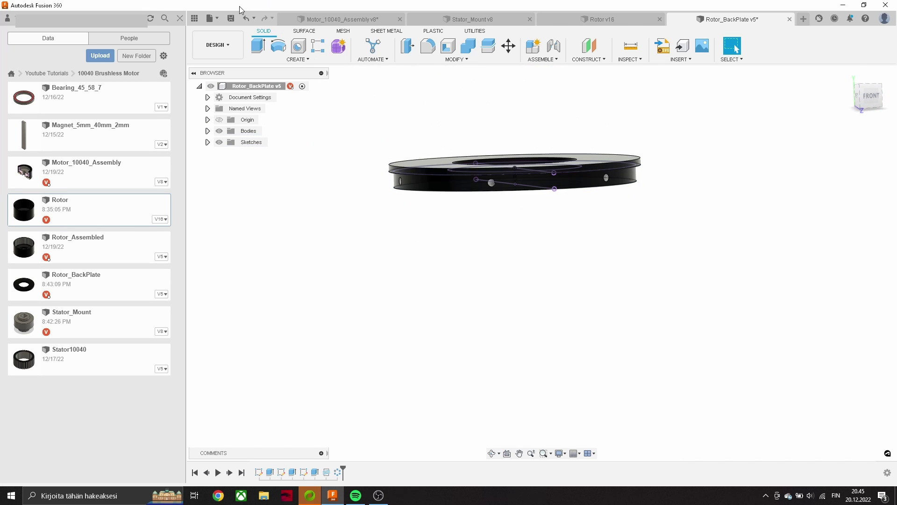
click(230, 18)
Step: Confirm the save, then edit the Rotor in place inside the motor assembly
key(Return)
click(327, 19)
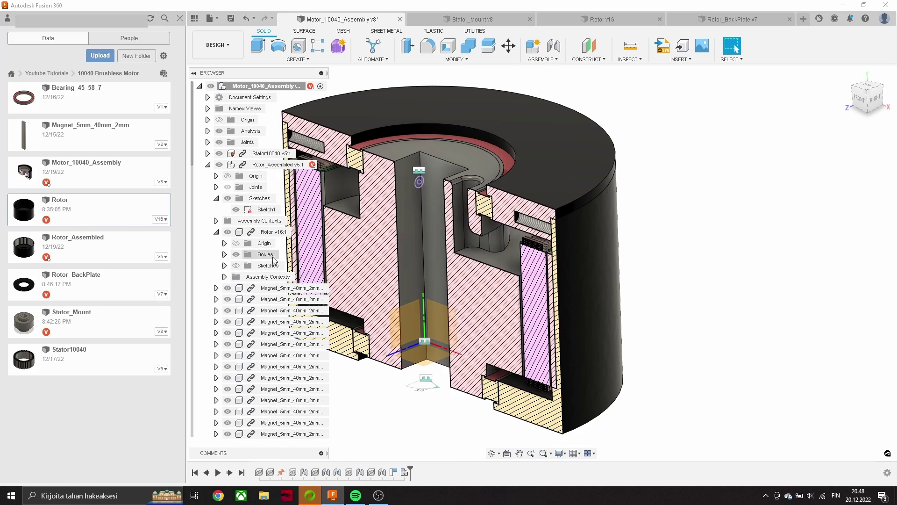
click(298, 231)
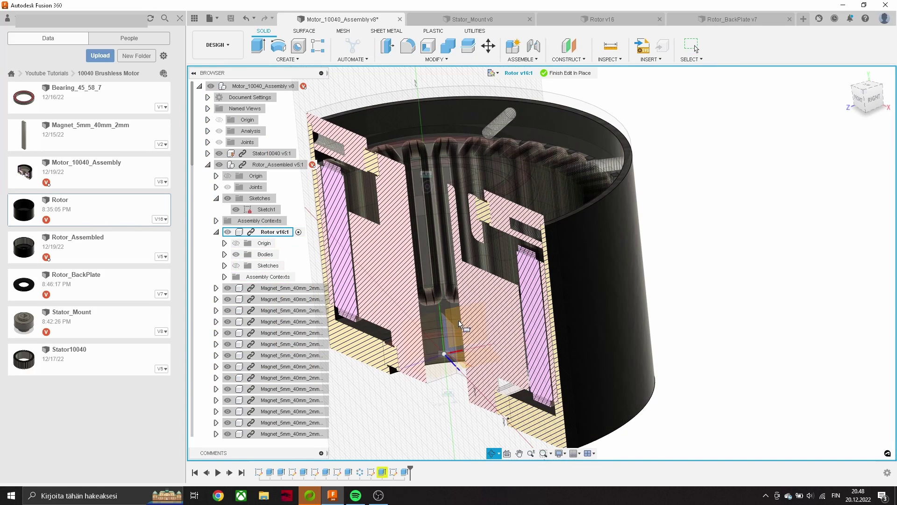
Step: Create a sketch on the chosen plane and select the projected hole circle for extrusion
shift+middle_drag(465, 321, 511, 330)
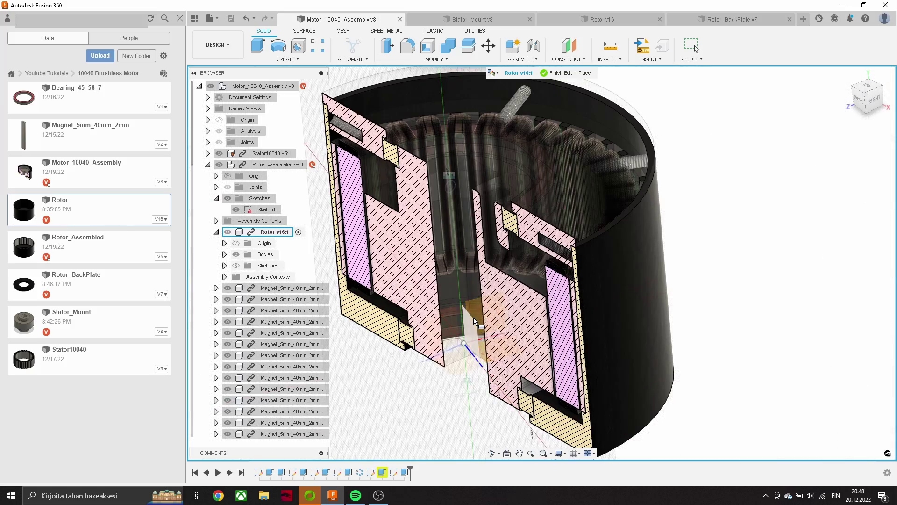
scroll(511, 331, up, 3)
click(867, 89)
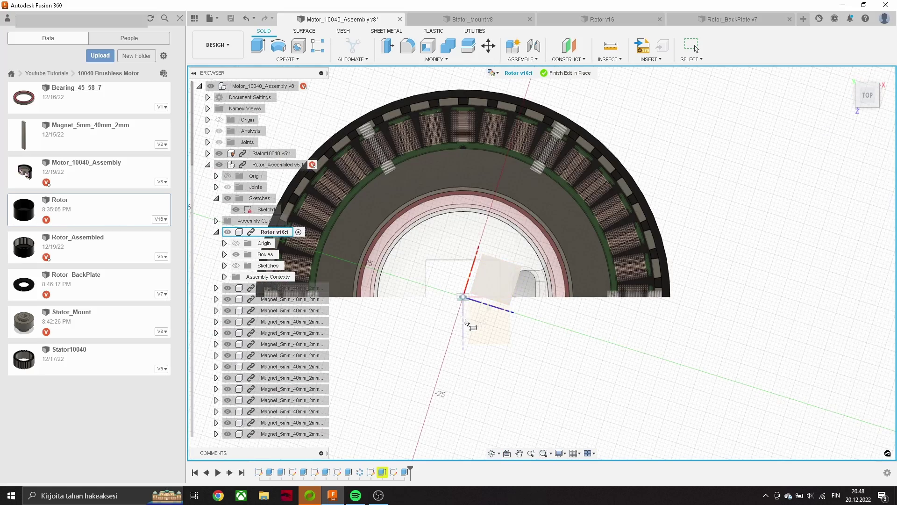
shift+middle_drag(466, 322, 456, 321)
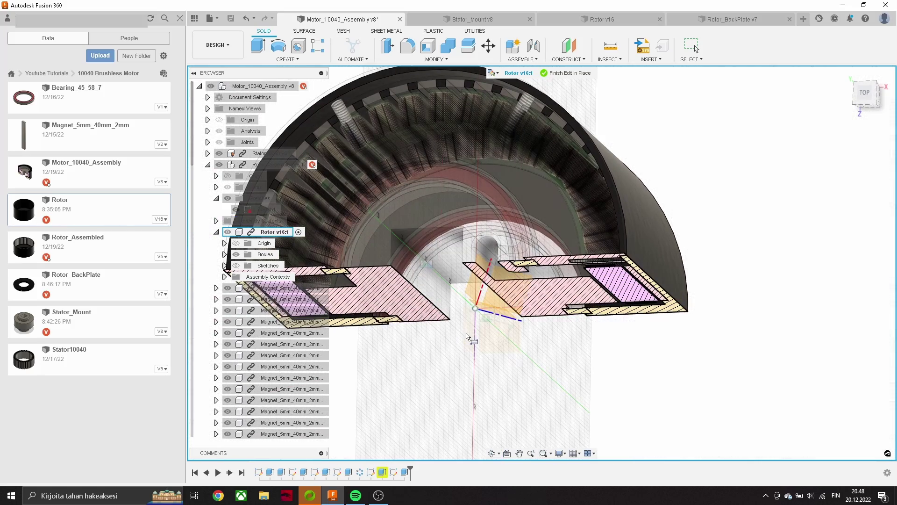
click(502, 336)
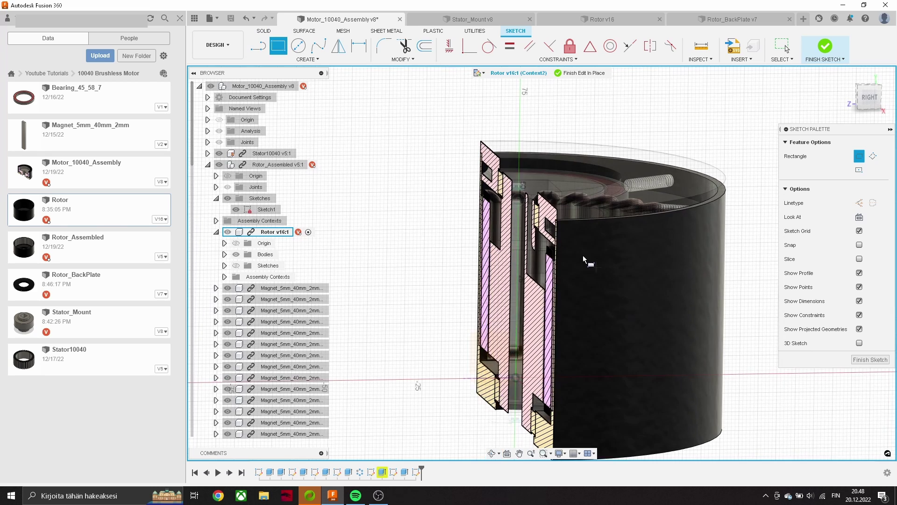
key(Escape)
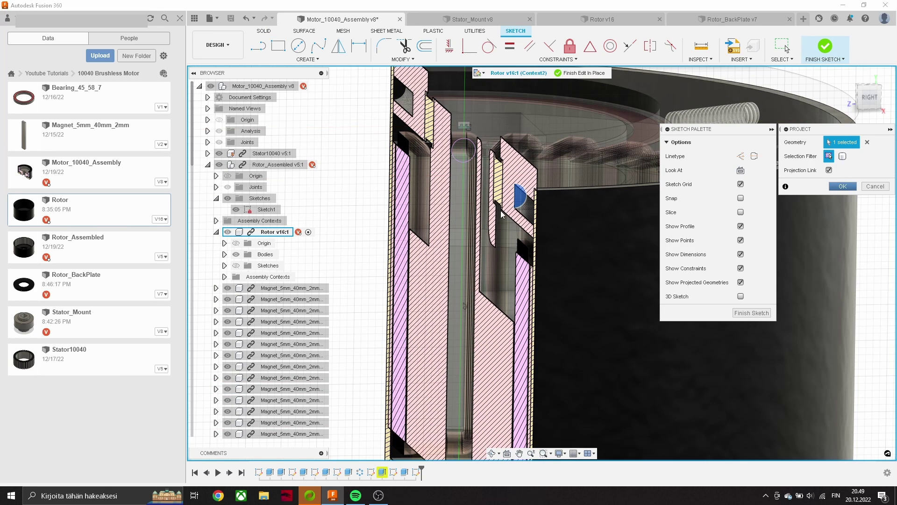
key(e)
click(468, 158)
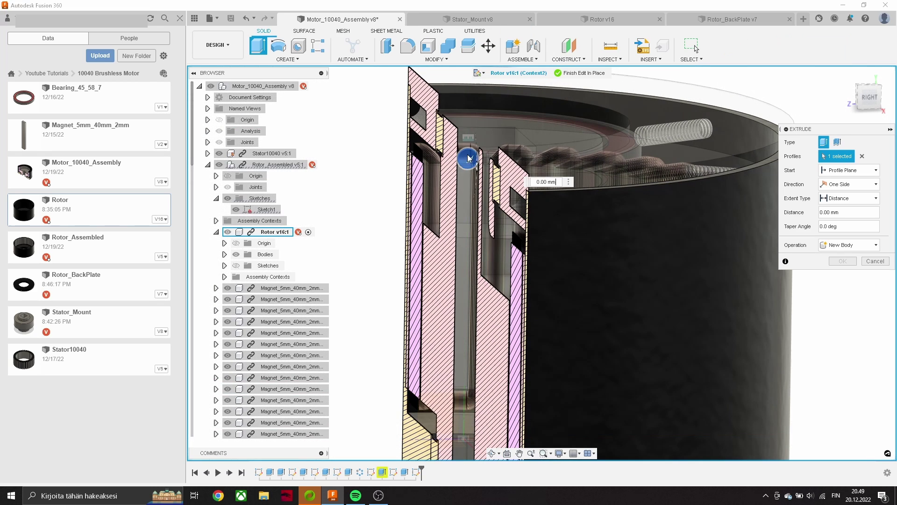
Step: Cut the hole into the rotor wall from an 80 offset, 28 mm deep
click(853, 171)
click(837, 191)
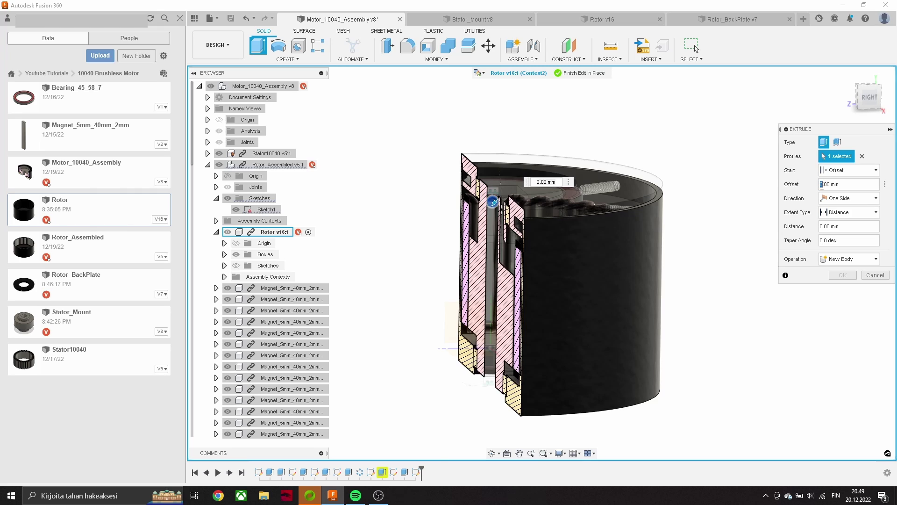
text(80)
shift+middle_drag(537, 244, 711, 256)
scroll(654, 292, up, 5)
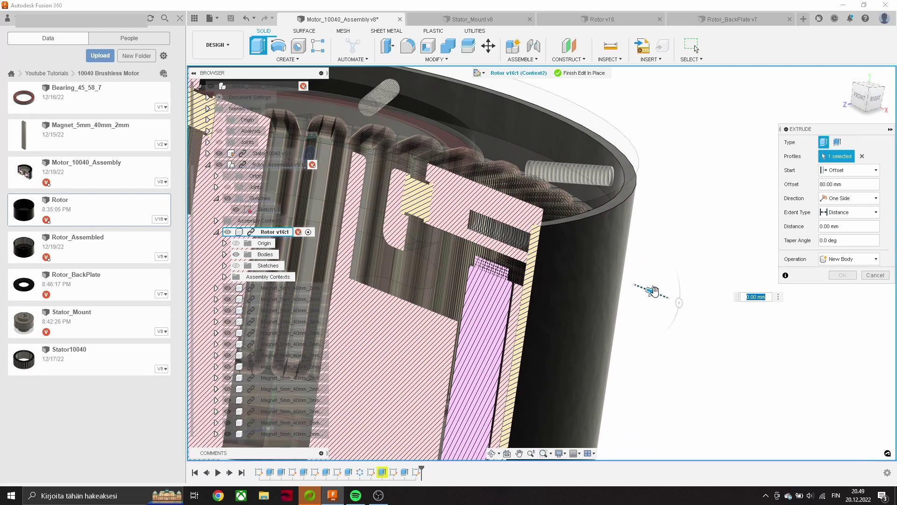
drag(550, 254, 524, 240)
shift+middle_drag(524, 240, 645, 226)
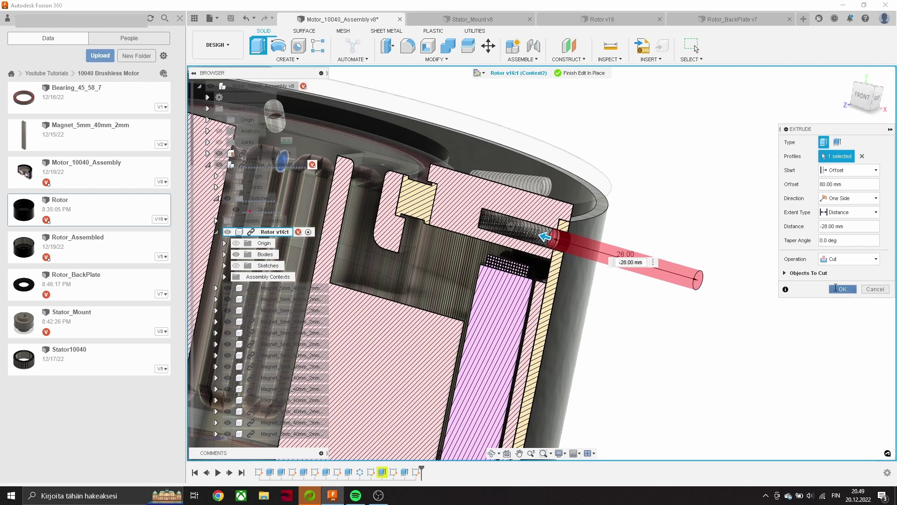
key(Return)
Step: Chamfer the hole's outer edge by 2 mm
click(436, 59)
click(404, 93)
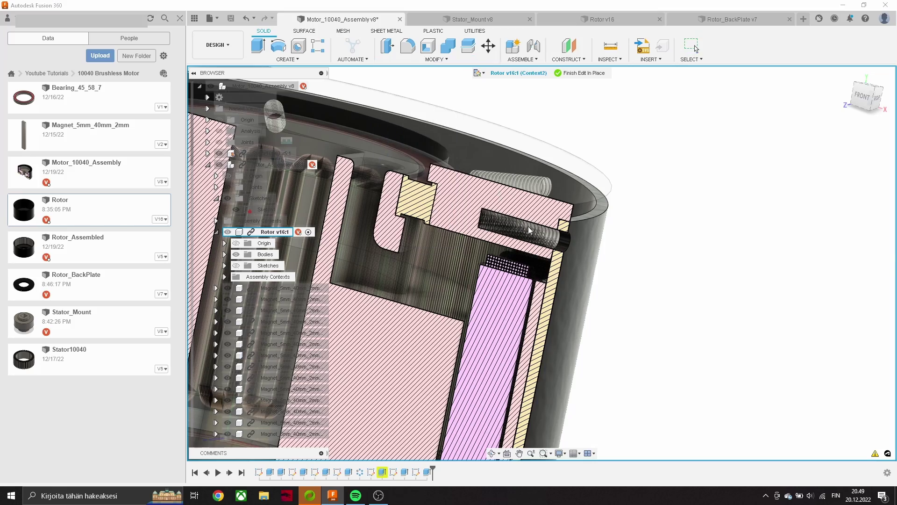
click(569, 247)
key(BackSpace)
text(2)
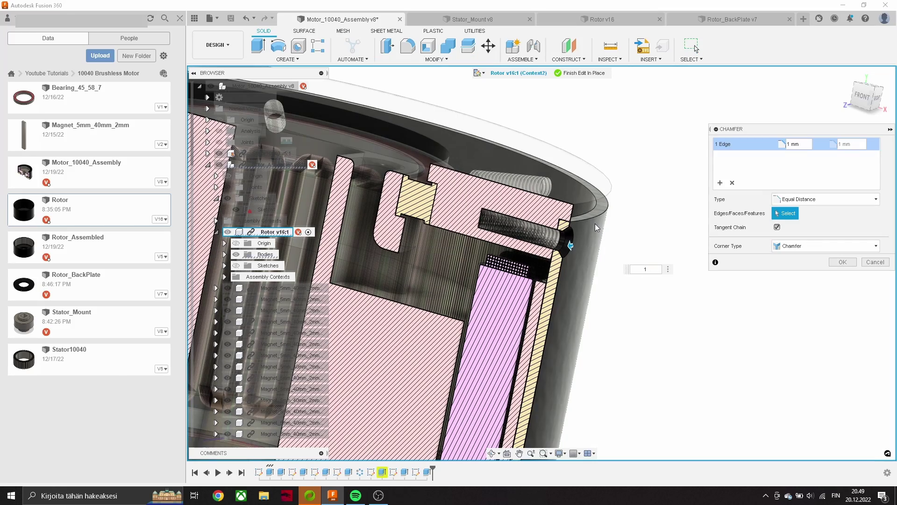
shift+middle_drag(600, 224, 554, 257)
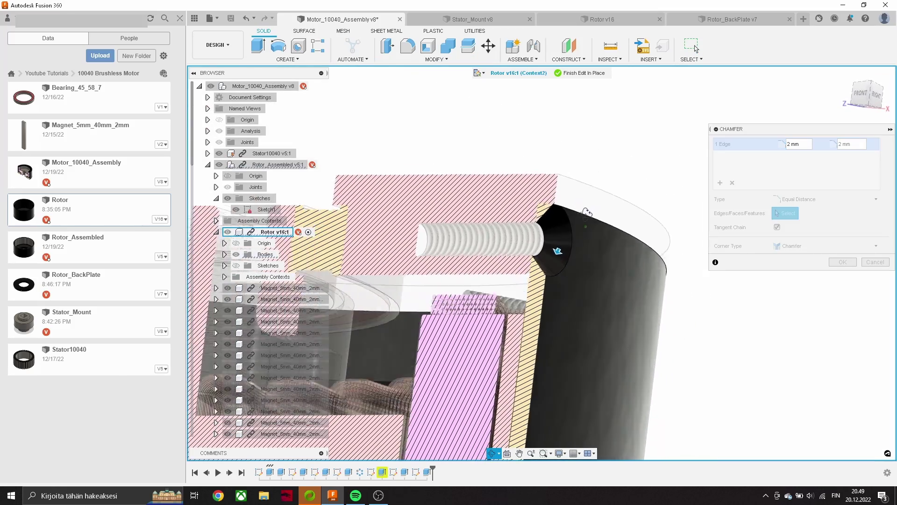
shift+middle_drag(599, 225, 615, 226)
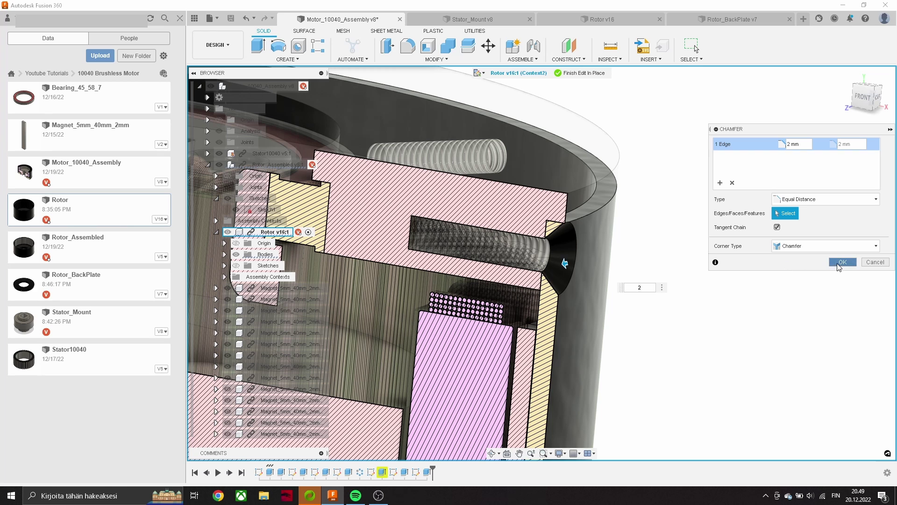
click(842, 262)
Step: Circular-pattern the hole features around the rotor's circular edge, then open a new blank design
click(287, 61)
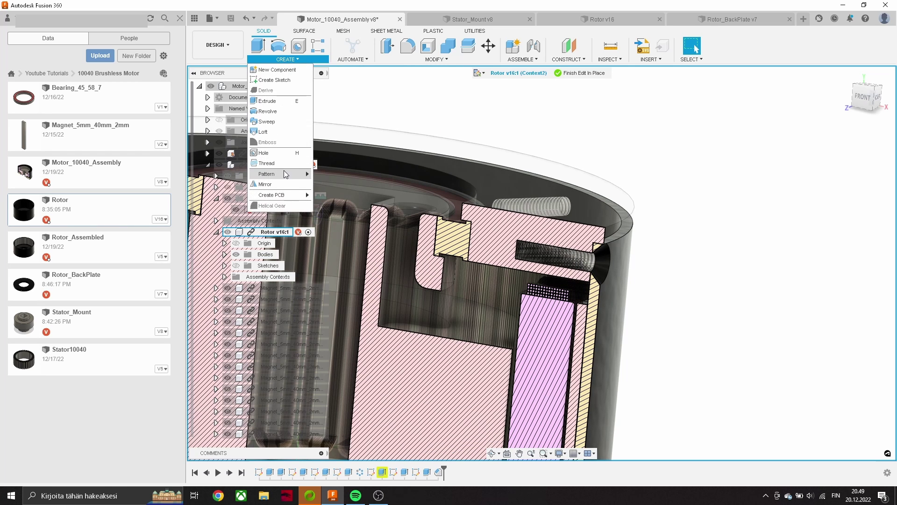
click(349, 184)
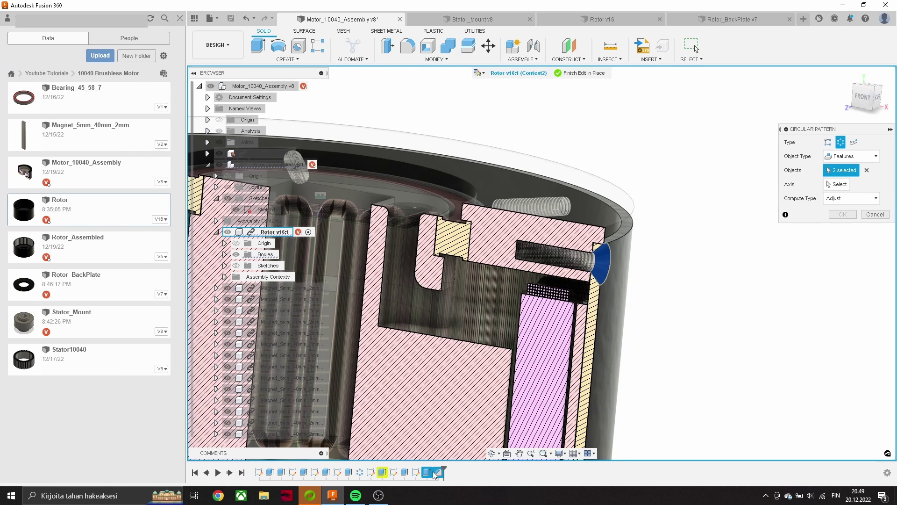
click(621, 242)
text(6)
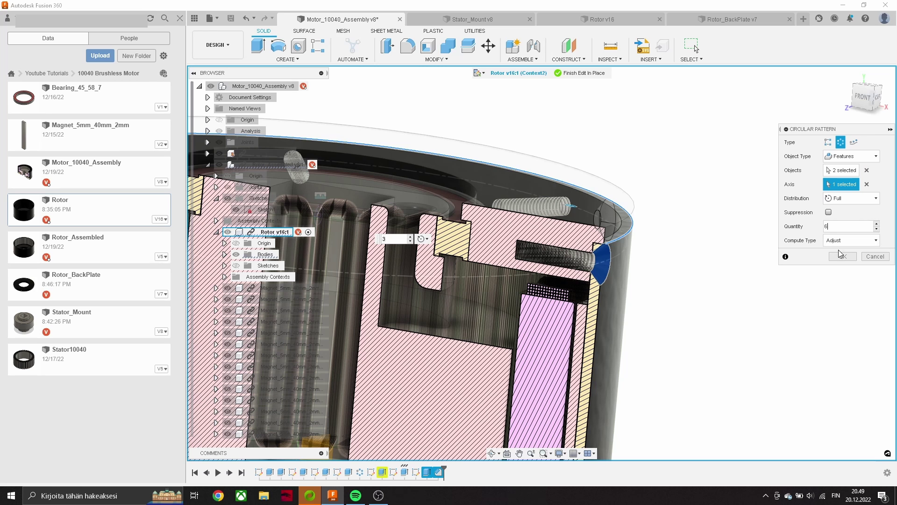
key(Return)
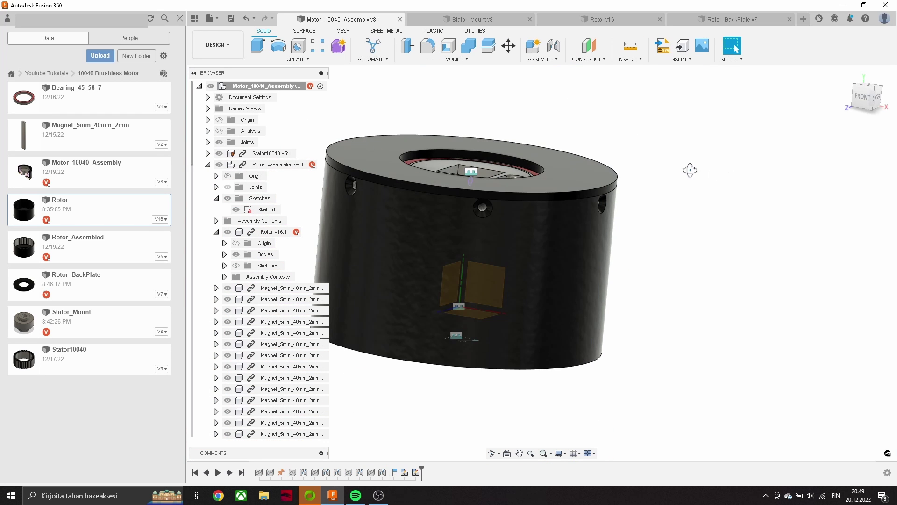
shift+middle_drag(690, 170, 533, 218)
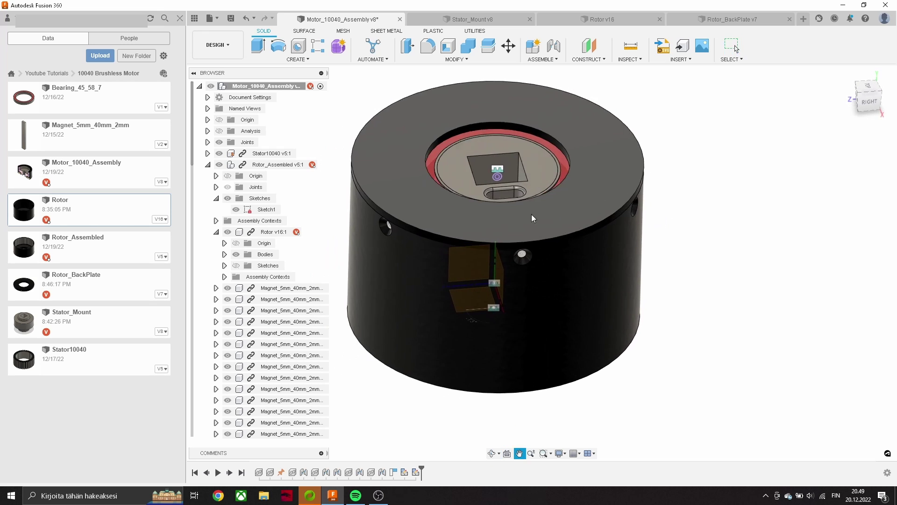
scroll(462, 184, up, 3)
scroll(467, 184, up, 3)
scroll(470, 184, down, 2)
scroll(505, 177, down, 2)
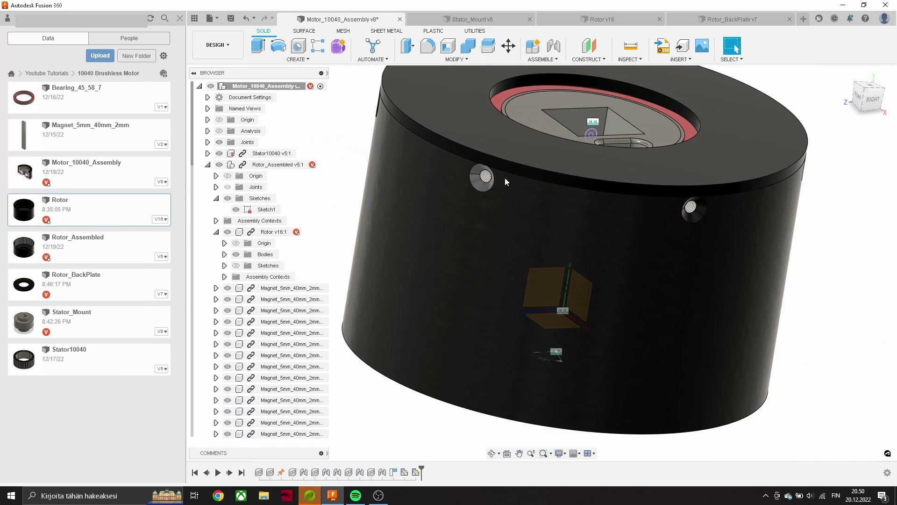
key(ctrl+n)
Step: Sketch the screw head circle on the top plane and extrude it 2 mm
key(c)
click(542, 267)
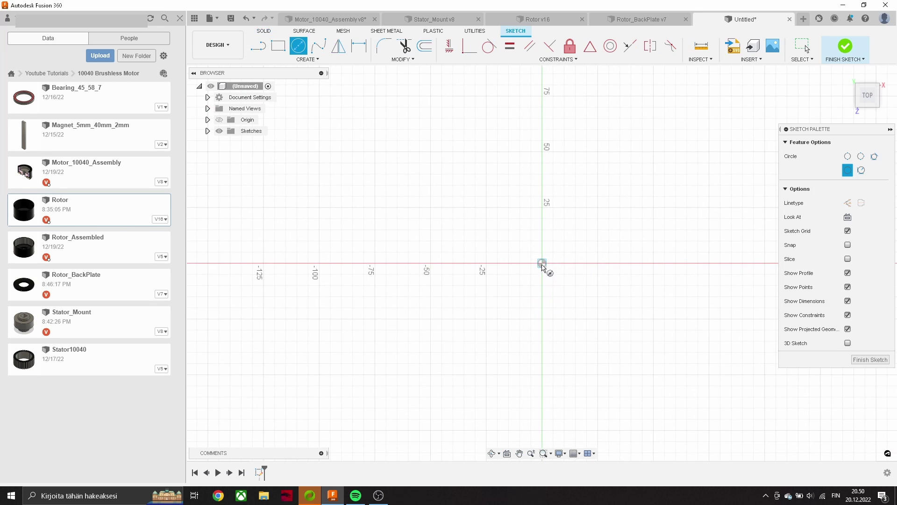
click(562, 269)
scroll(574, 287, up, 3)
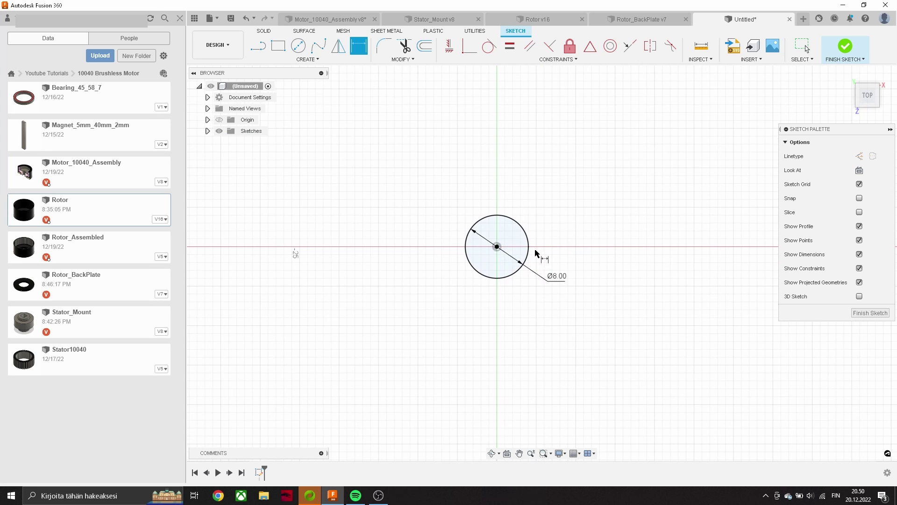
text(e)
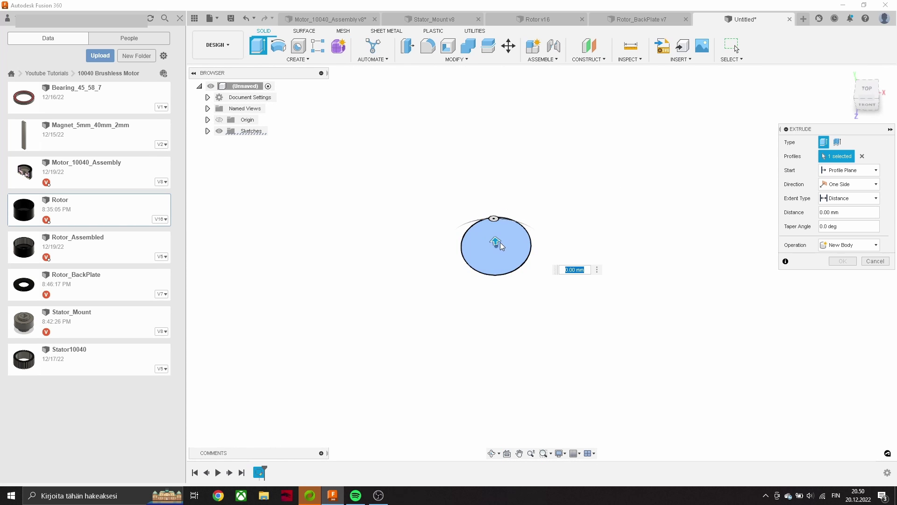
text(2)
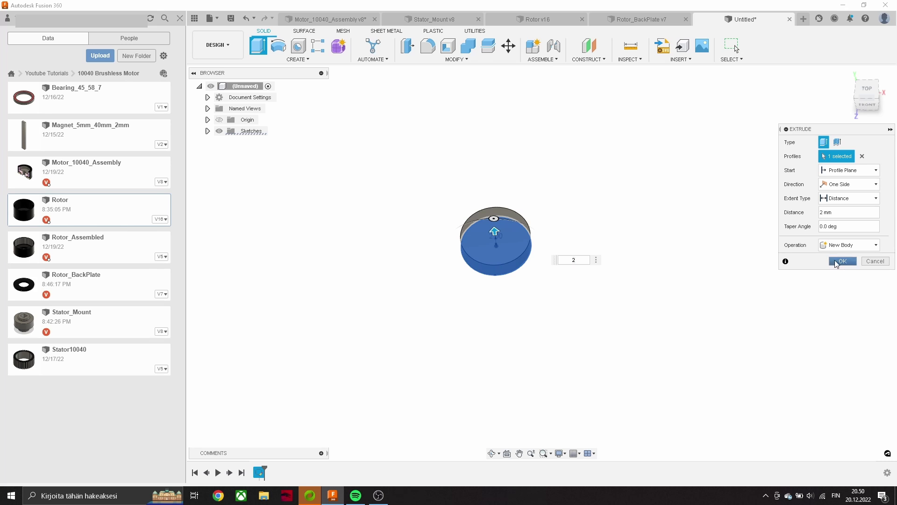
click(841, 261)
Step: Add a 4 mm shank circle on the disc face and extrude it 14 mm
click(509, 231)
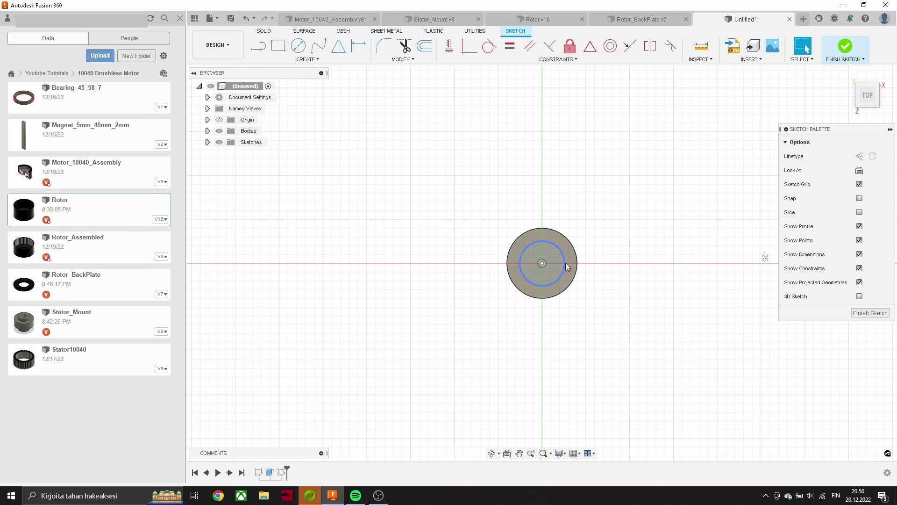
key(d)
key(Return)
key(e)
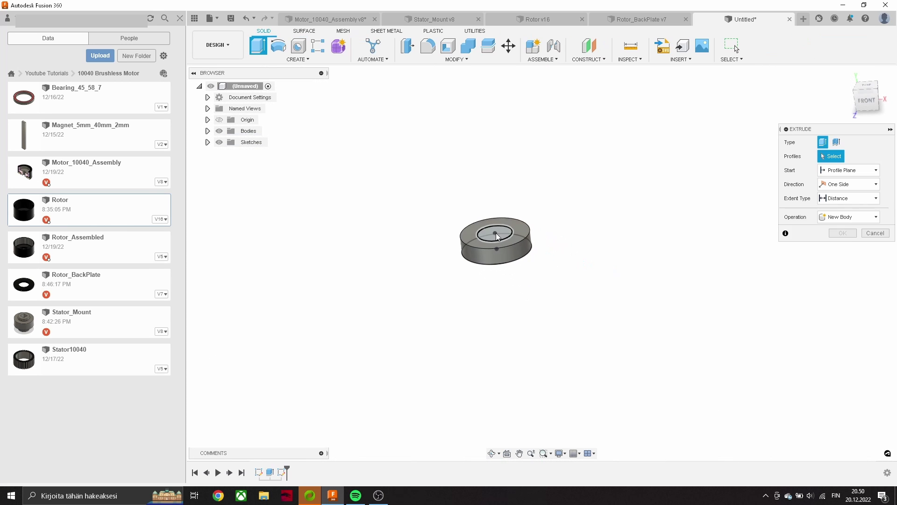
click(495, 233)
drag(495, 228, 493, 117)
click(843, 260)
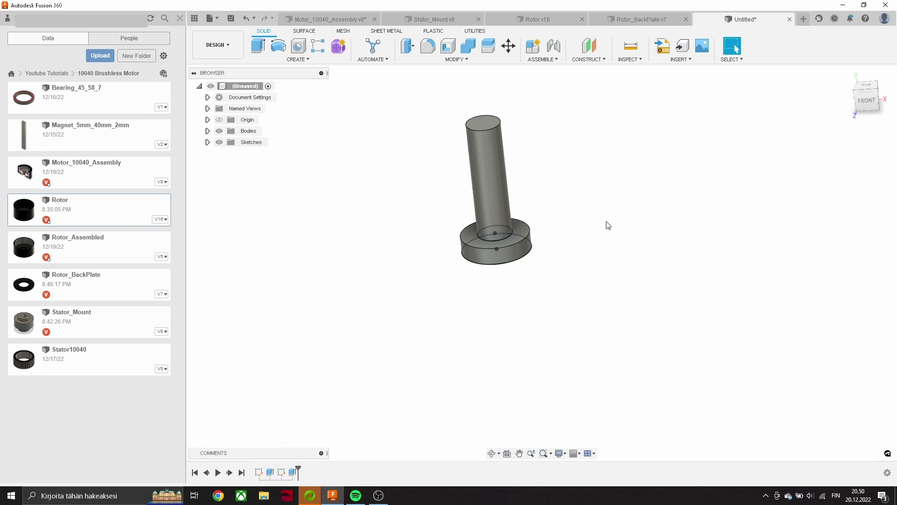
Step: Chamfer the head edge to form the countersink
shift+middle_drag(654, 243, 574, 236)
click(456, 59)
click(430, 110)
click(447, 225)
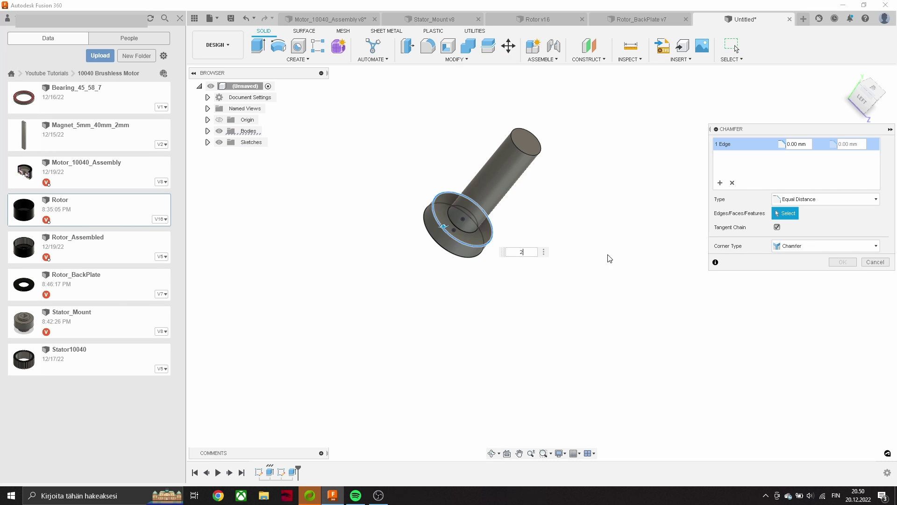
click(842, 262)
mouse_move(654, 210)
shift+middle_down()
mouse_move(625, 191)
mouse_move(617, 220)
shift+middle_up()
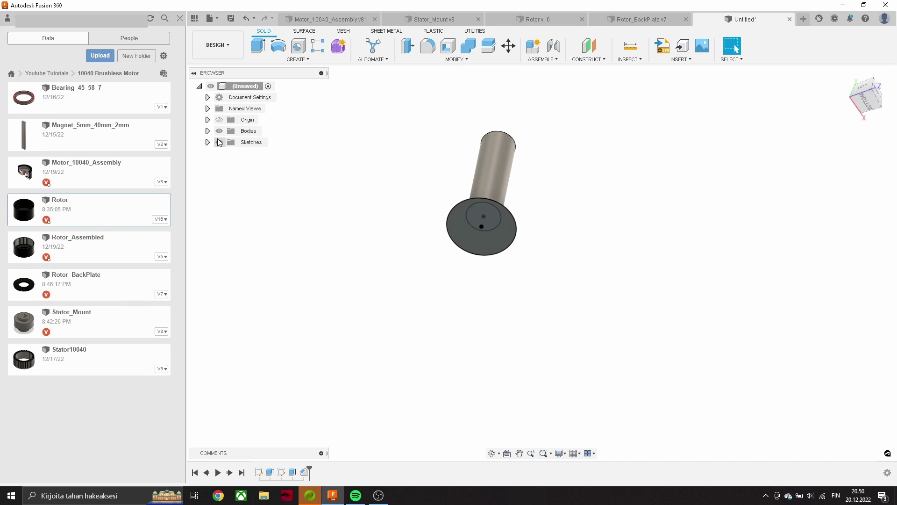
Step: Hide the old sketches and sketch a hexagon centred on the head's flat face
click(227, 154)
click(228, 164)
key(r)
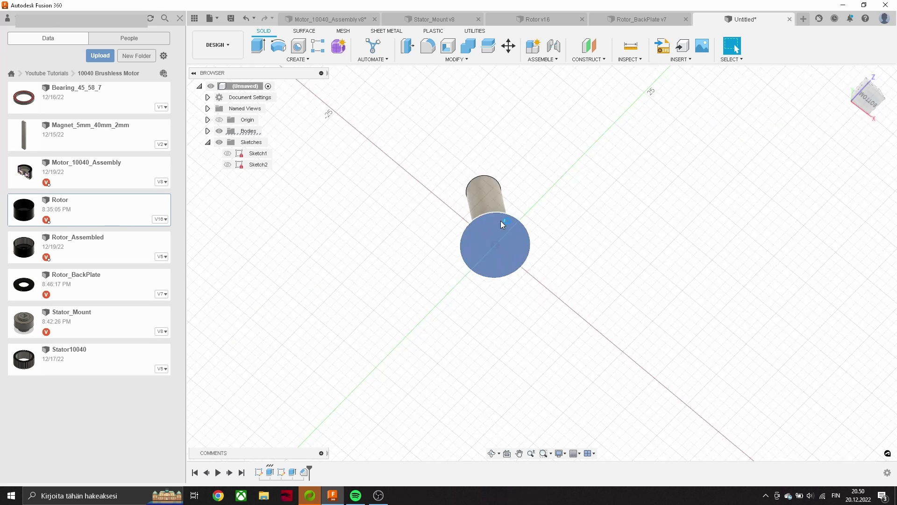
click(501, 221)
click(307, 59)
click(363, 122)
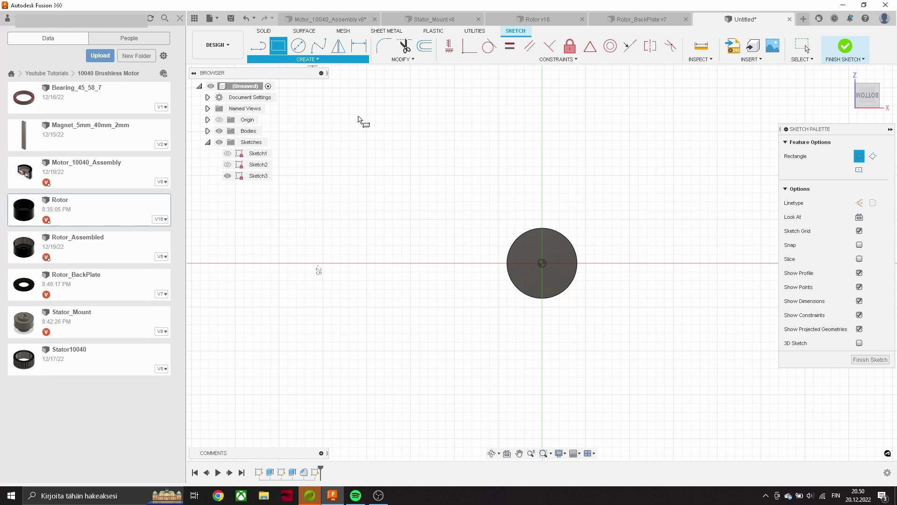
click(545, 264)
scroll(545, 265, up, 2)
text(2)
key(Return)
Step: Cut the hex socket 2 mm deep and save the screw as M4_Countersenk_14mm
click(846, 47)
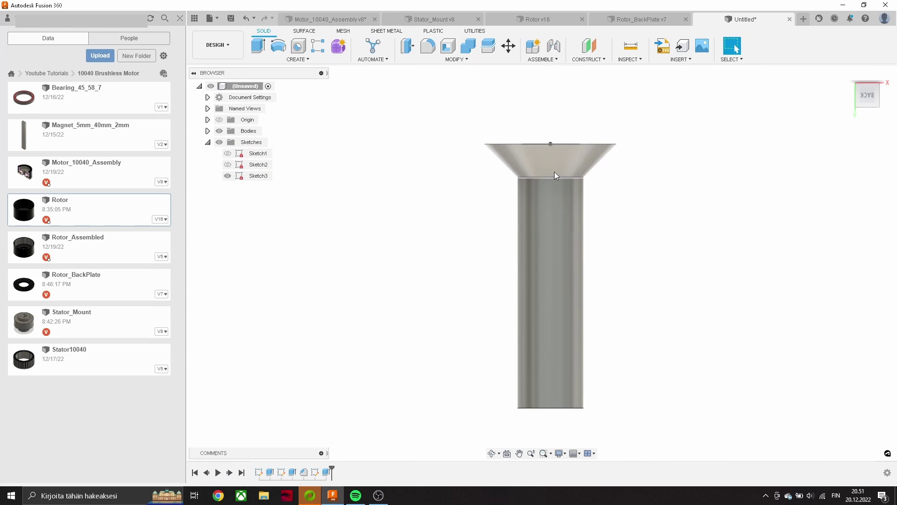
double_click(328, 472)
key(Return)
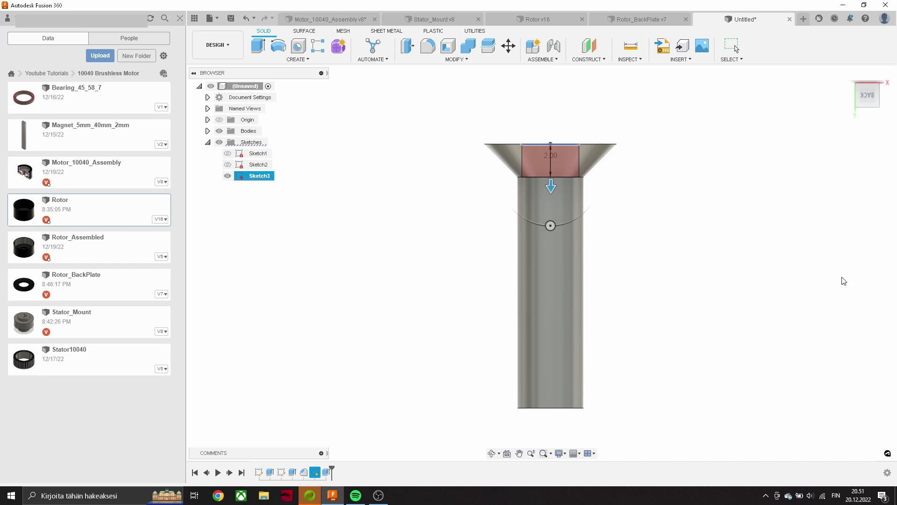
mouse_move(550, 189)
shift+middle_down()
mouse_move(640, 270)
mouse_move(615, 228)
shift+middle_up()
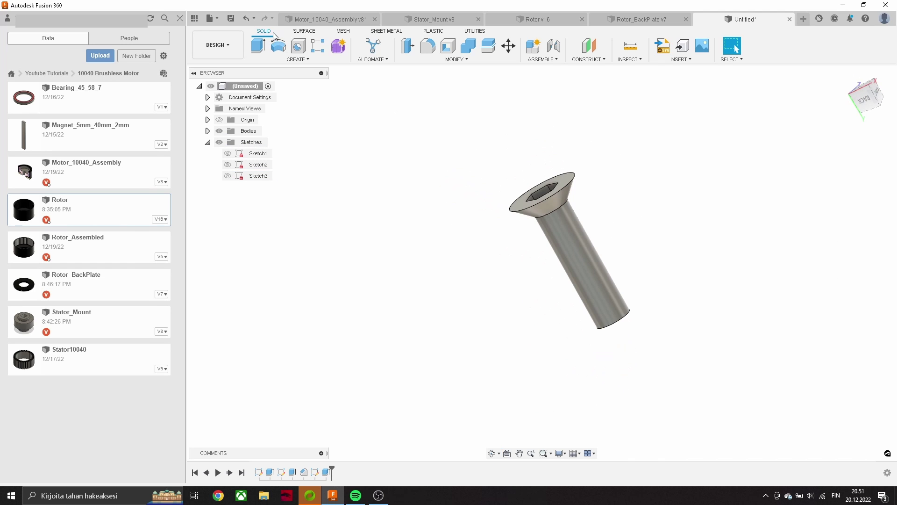
key(ctrl+s)
text(M4_Countersenk_14mm)
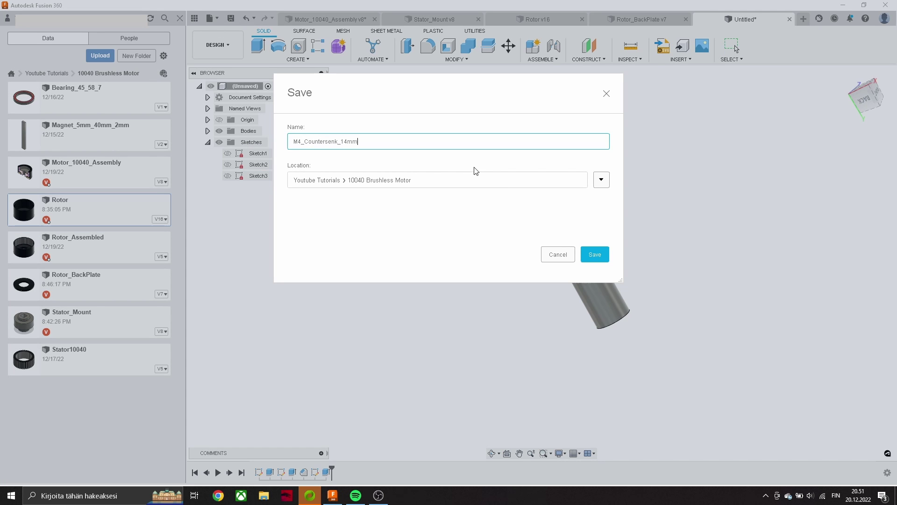
click(595, 255)
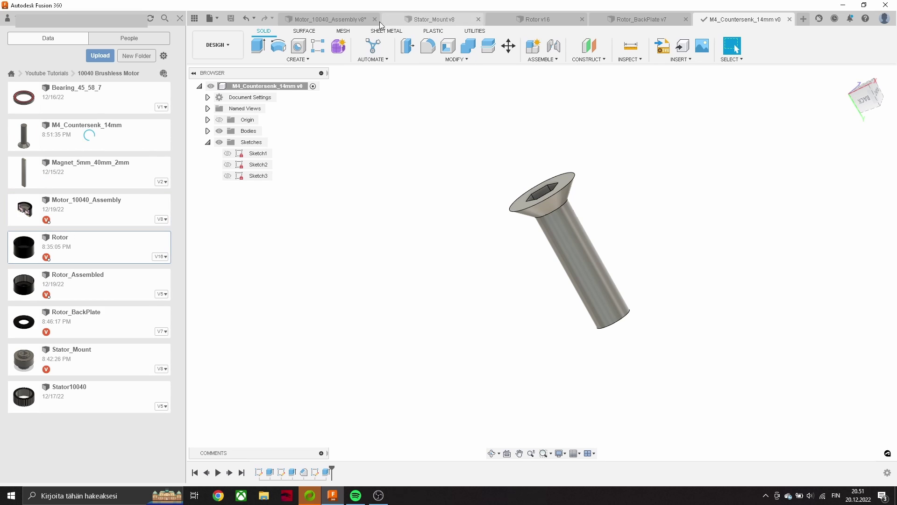
Step: Back in the motor assembly, joint the M4_Countersenk_14mm screw head to a rotor countersunk hole, flipped
key(ctrl+Tab)
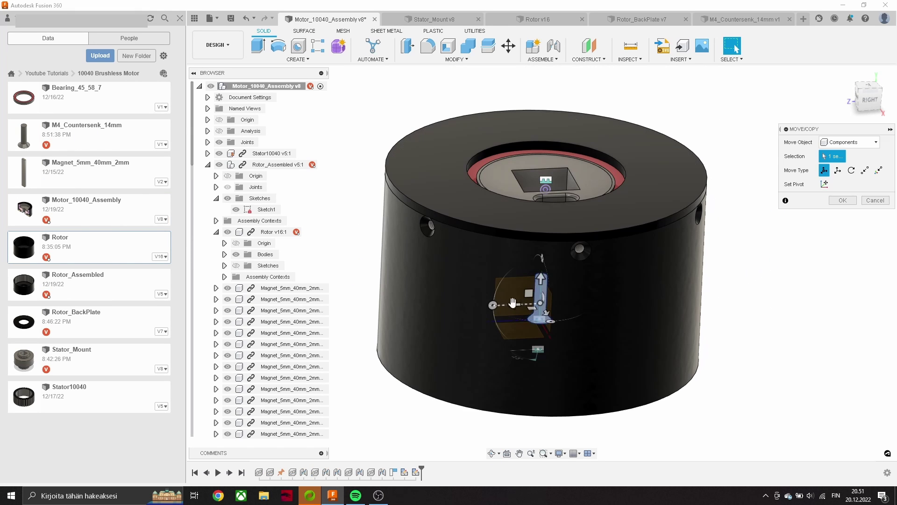
key(j)
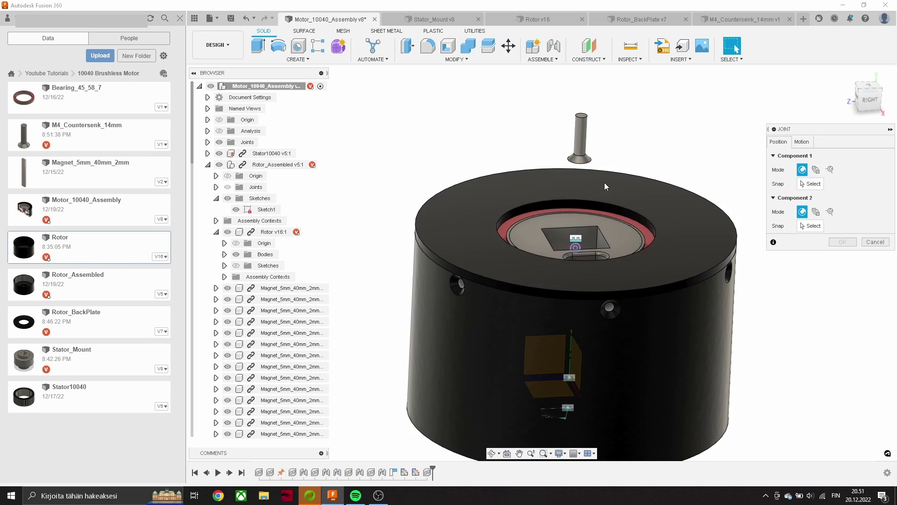
scroll(589, 168, up, 3)
click(582, 159)
scroll(624, 404, up, 3)
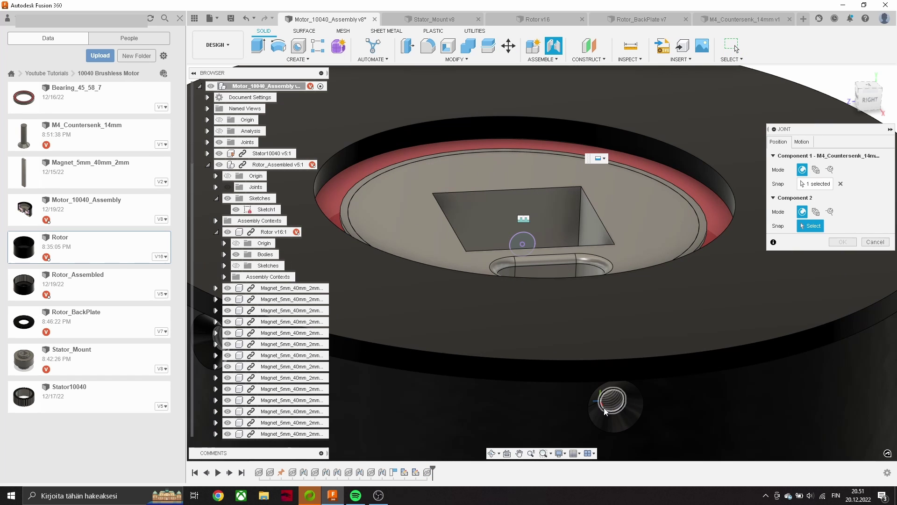
click(603, 407)
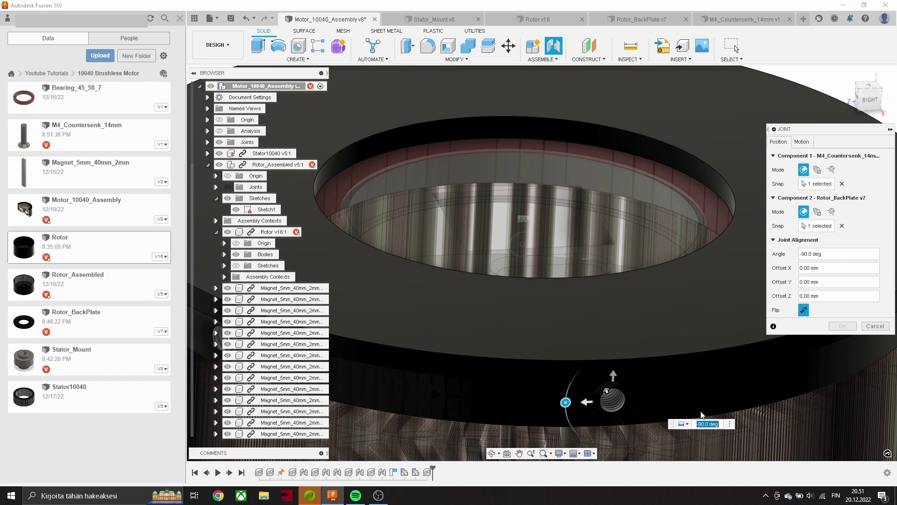
click(803, 310)
Step: Confirm the screw joint and inspect the screw seated in the backplate hole
shift+middle_drag(677, 332, 691, 337)
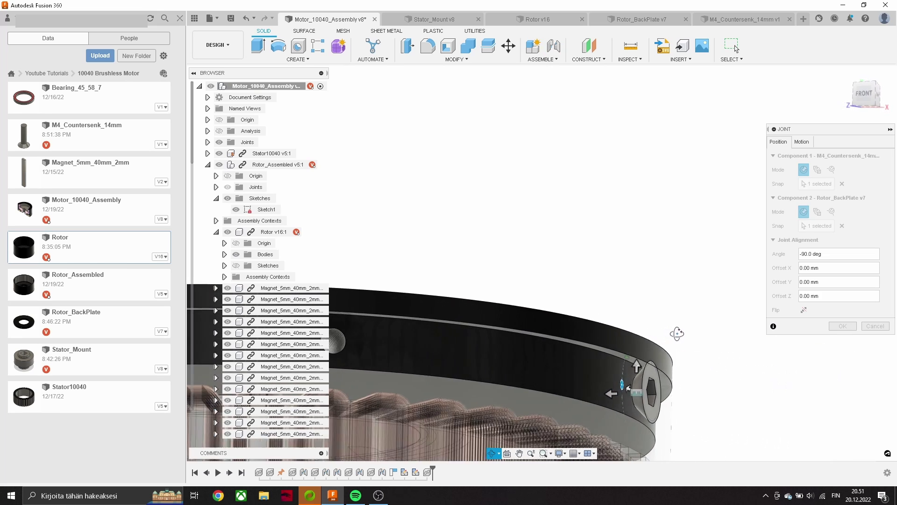
key(Return)
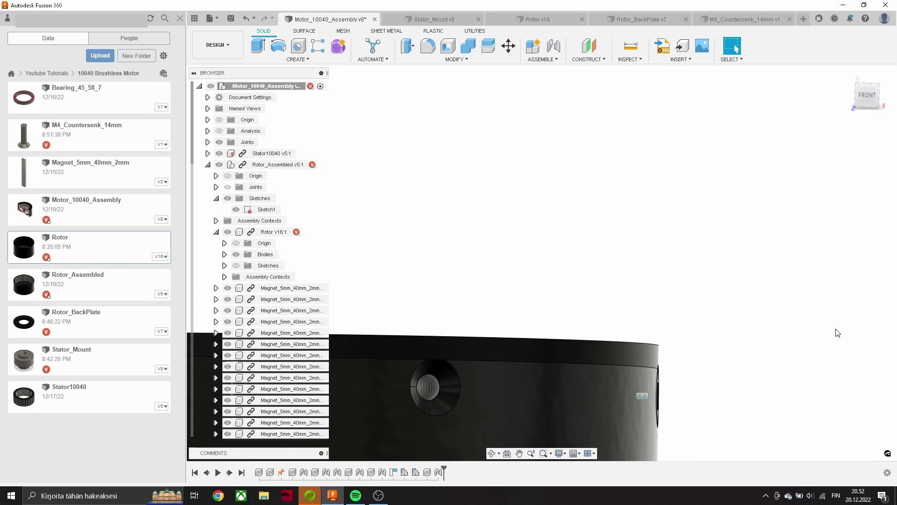
shift+middle_drag(691, 338, 656, 364)
scroll(708, 388, down, 3)
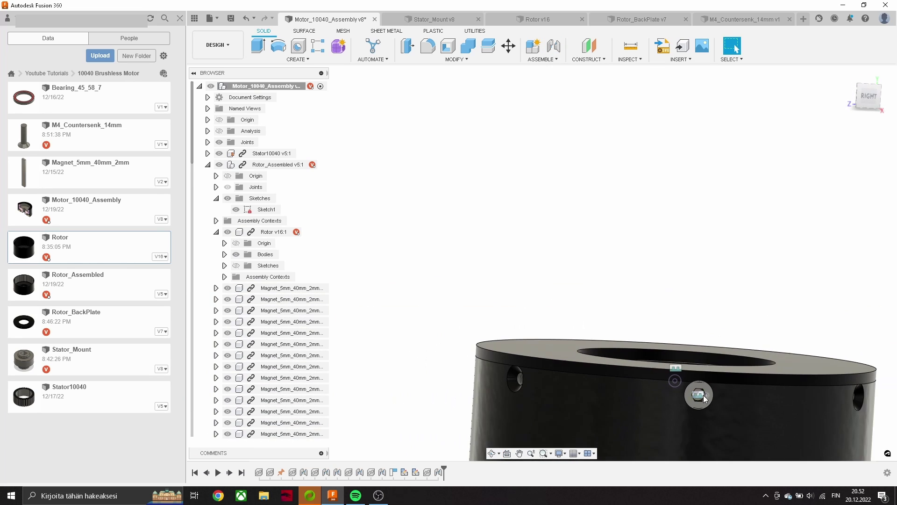
scroll(576, 372, down, 3)
scroll(576, 371, down, 2)
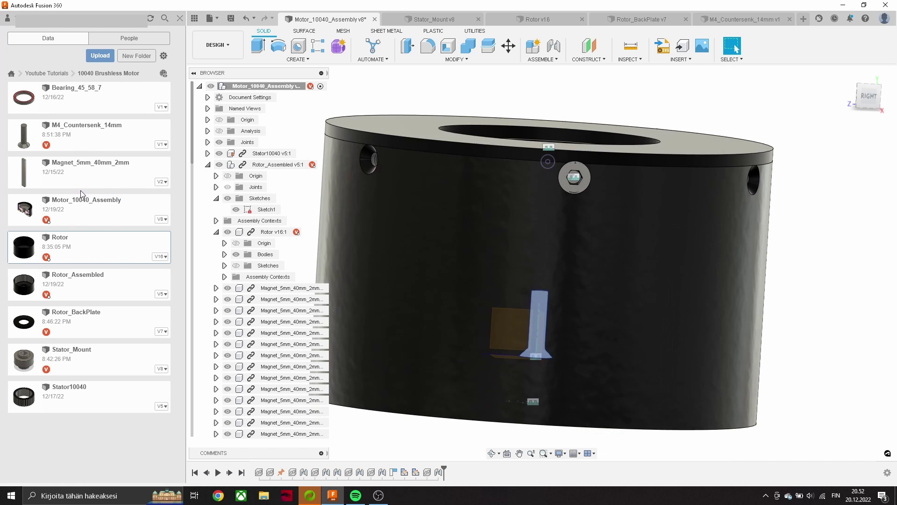
key(m)
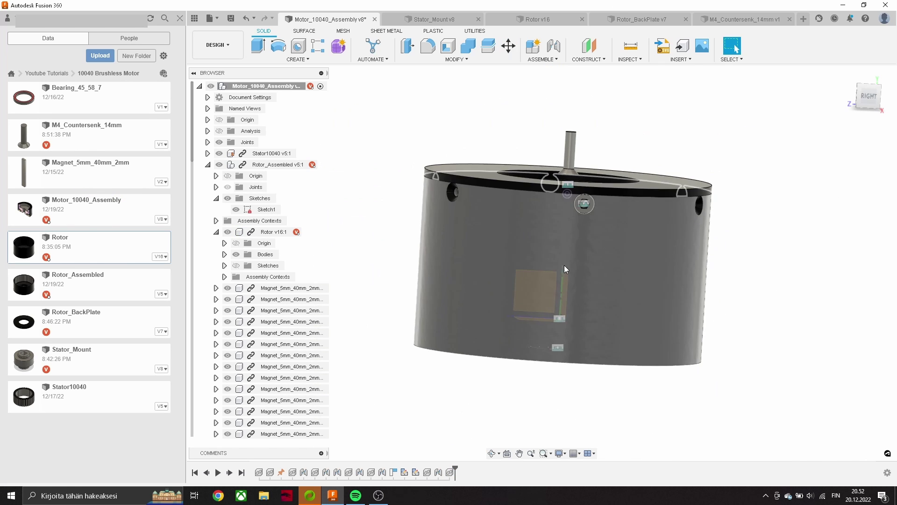